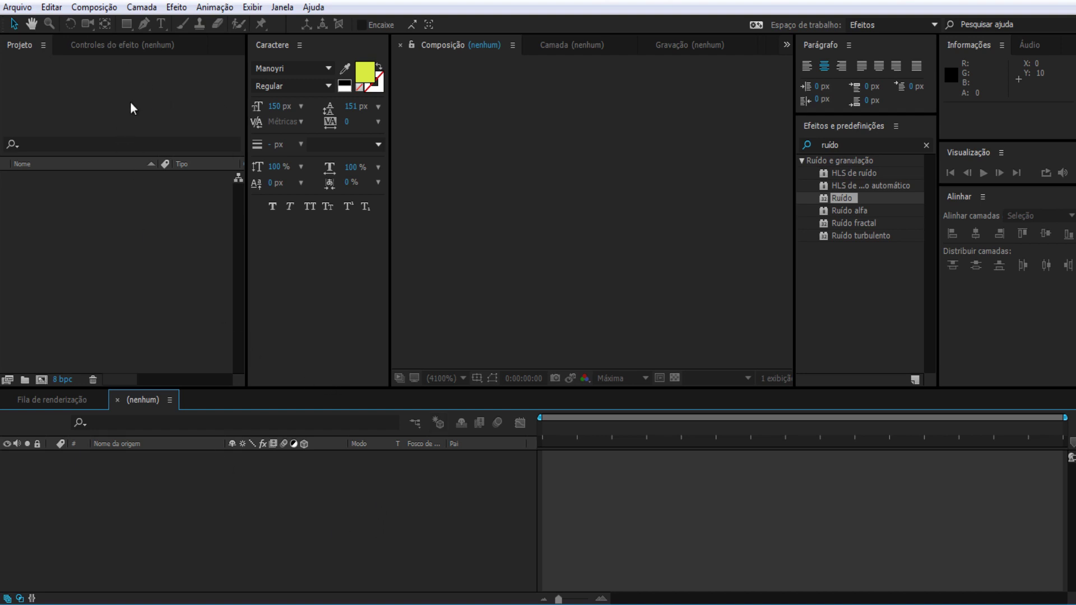
- Create a new 1920×1080, 30 fps, 10-second composition
left_click(94, 7)
left_click(113, 22)
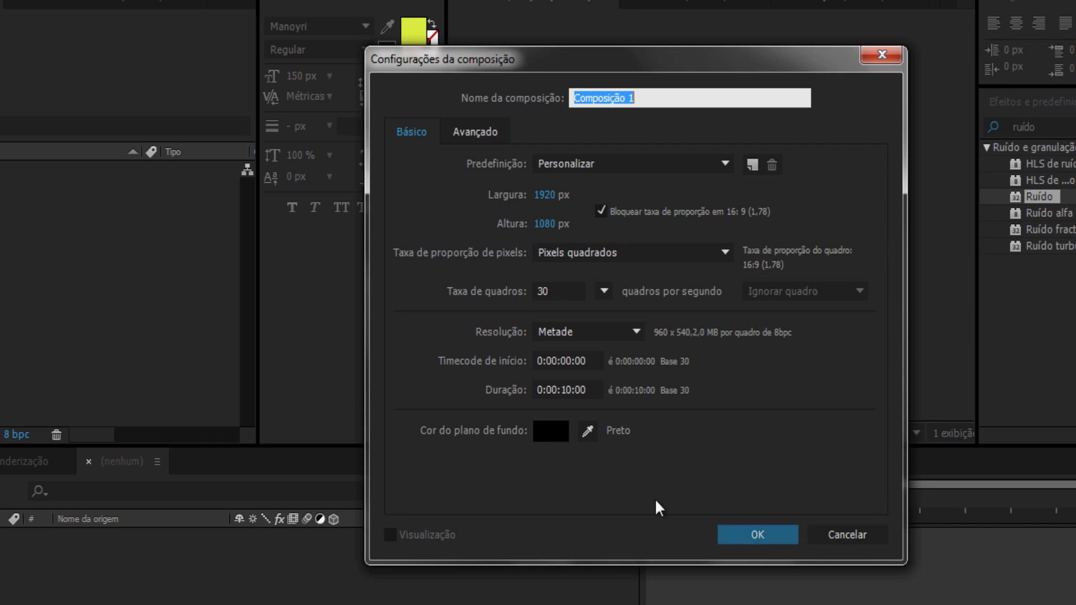
left_click(758, 535)
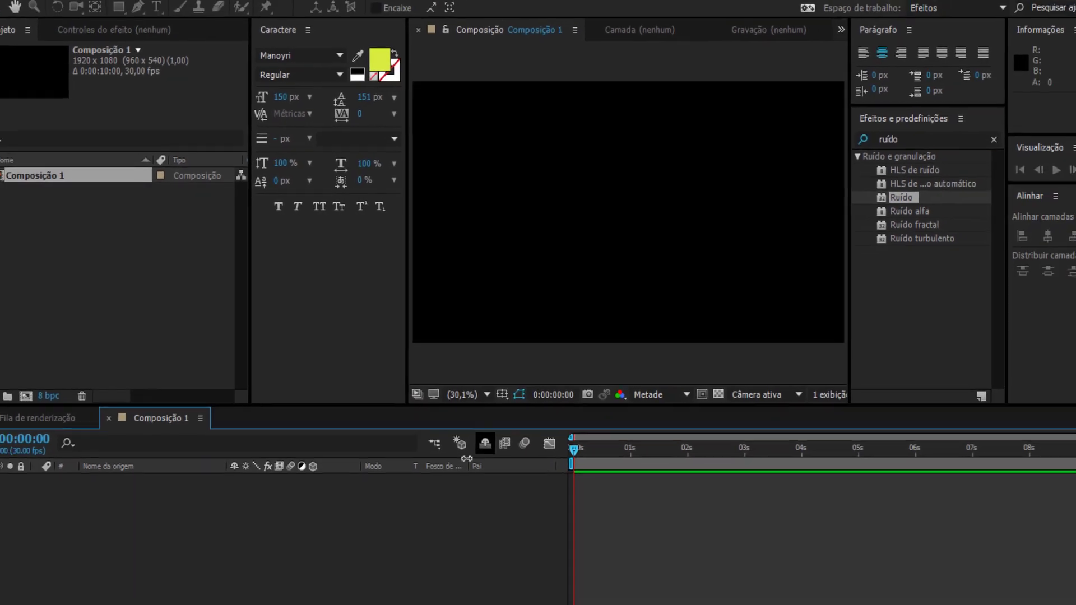
- Add a full-size black solid layer named fundo to the composition
right_click(161, 519)
mouse_move(210, 365)
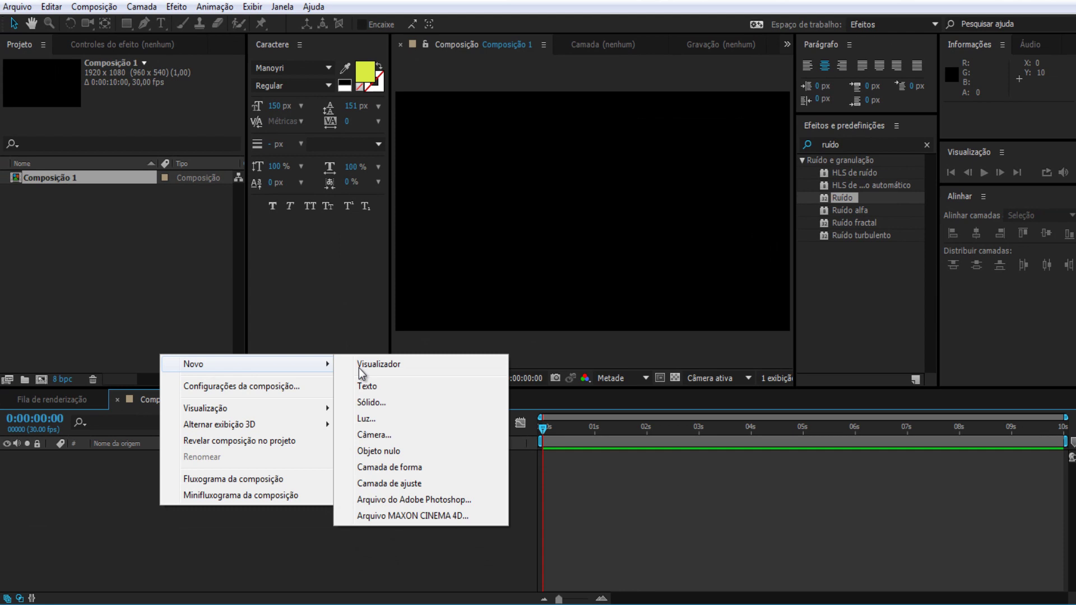
left_click(396, 400)
type("fundo")
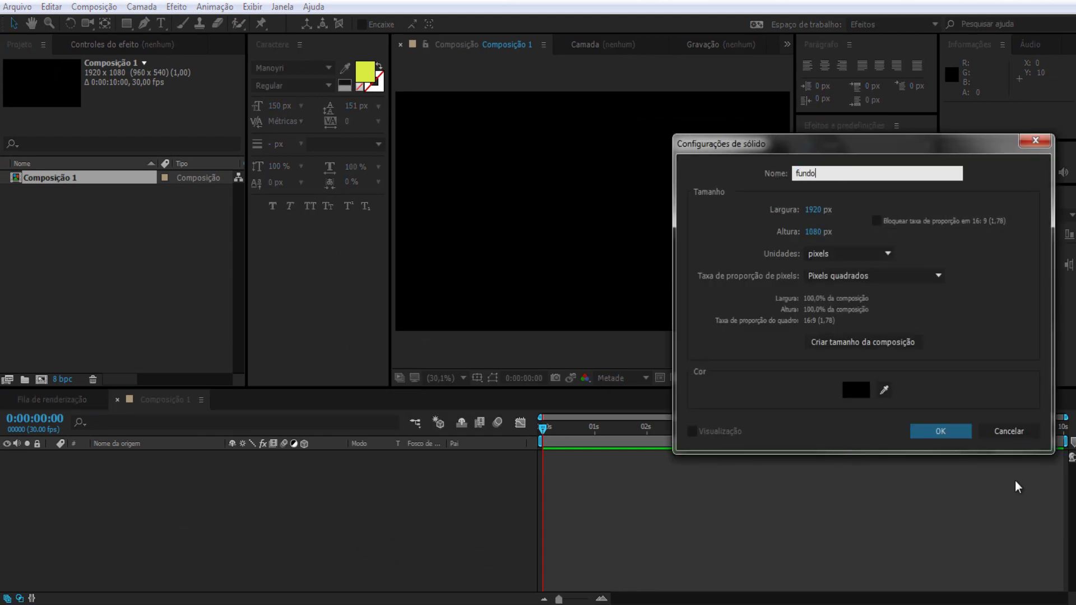
left_click(941, 431)
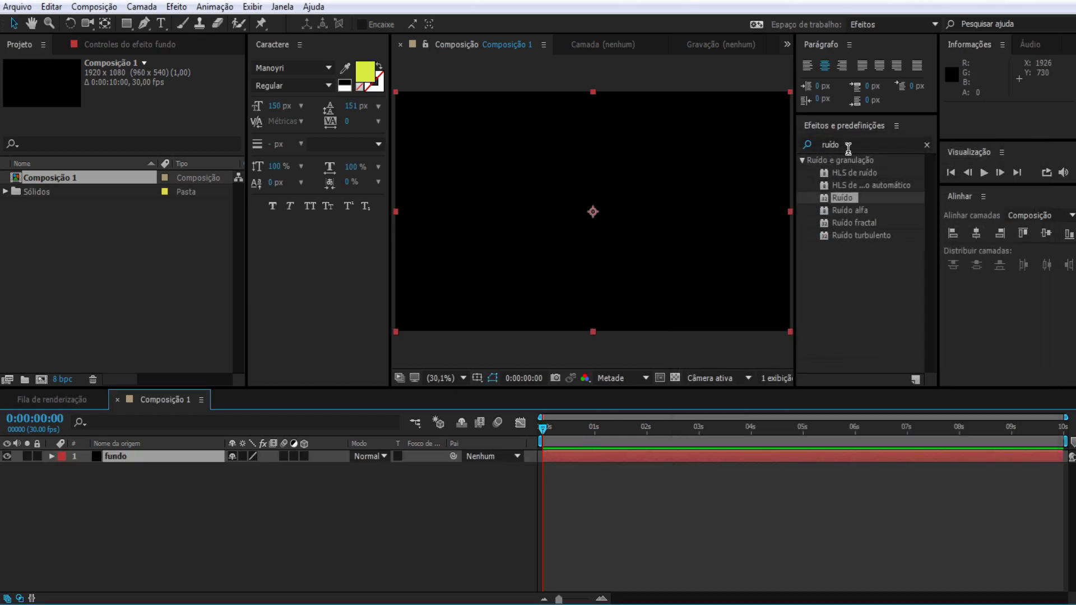
- Apply Degradê de gradientes to fundo and move its start point to the comp centre
left_click(848, 144)
double_click(848, 144)
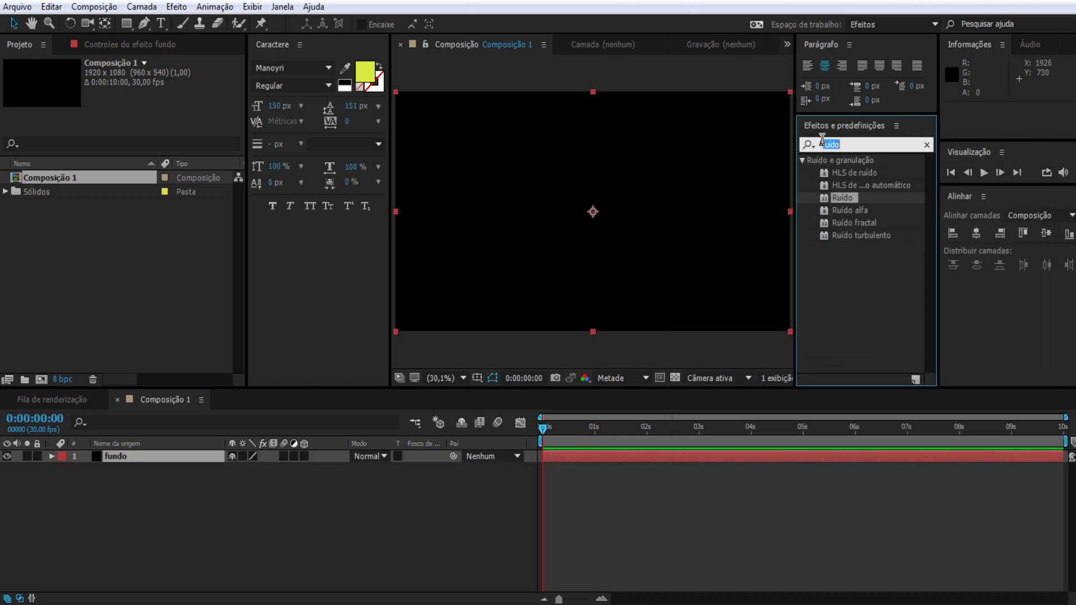
type("degra")
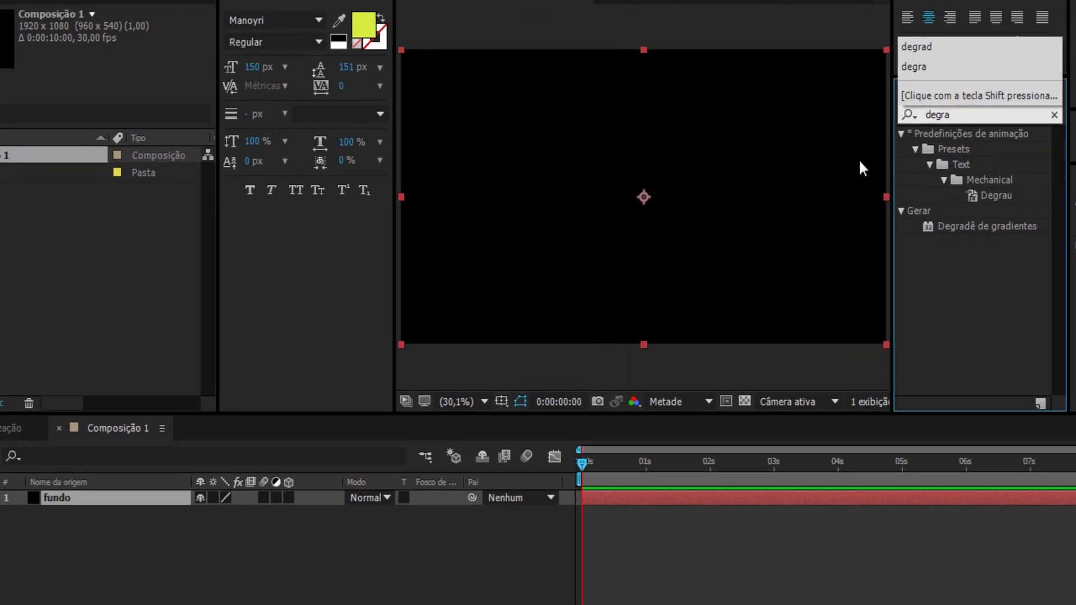
double_click(963, 227)
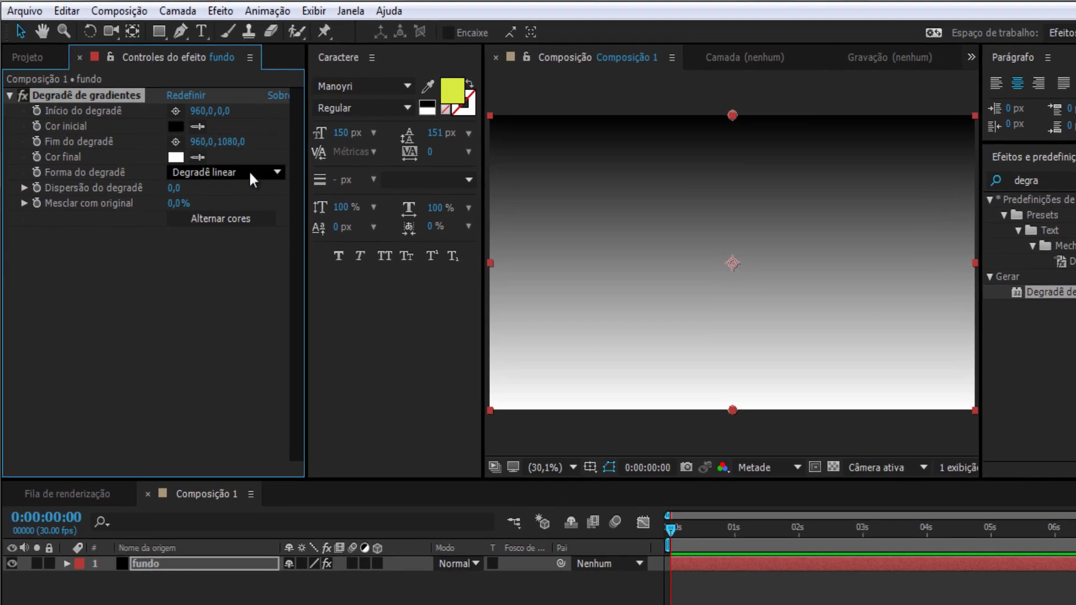
left_click_drag(225, 115, 580, 218)
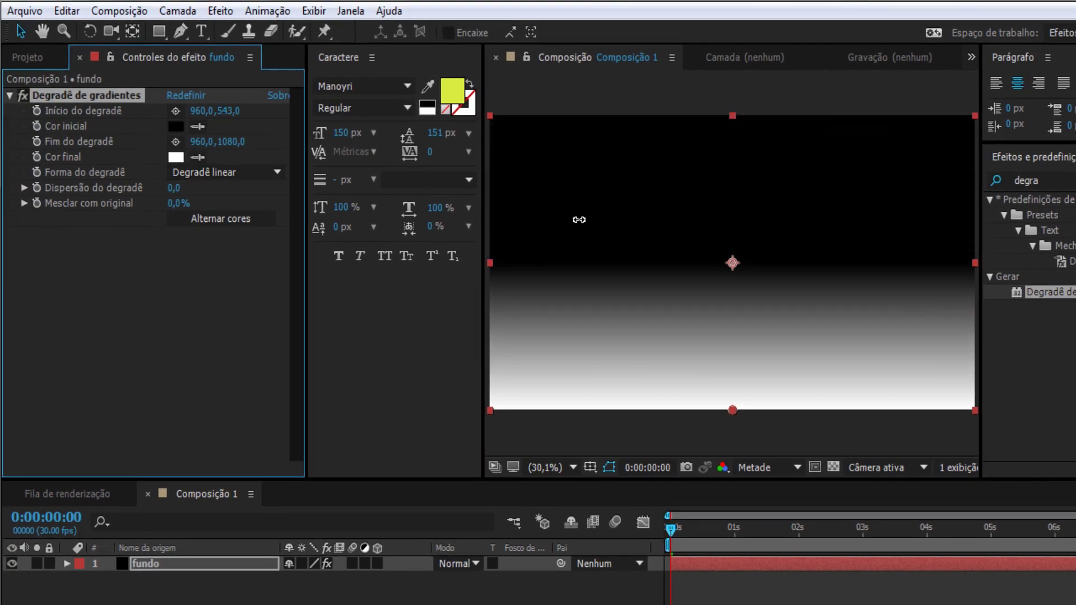
- Make the gradient Radial with Dispersão 300 and end point 960,1700
left_click(246, 172)
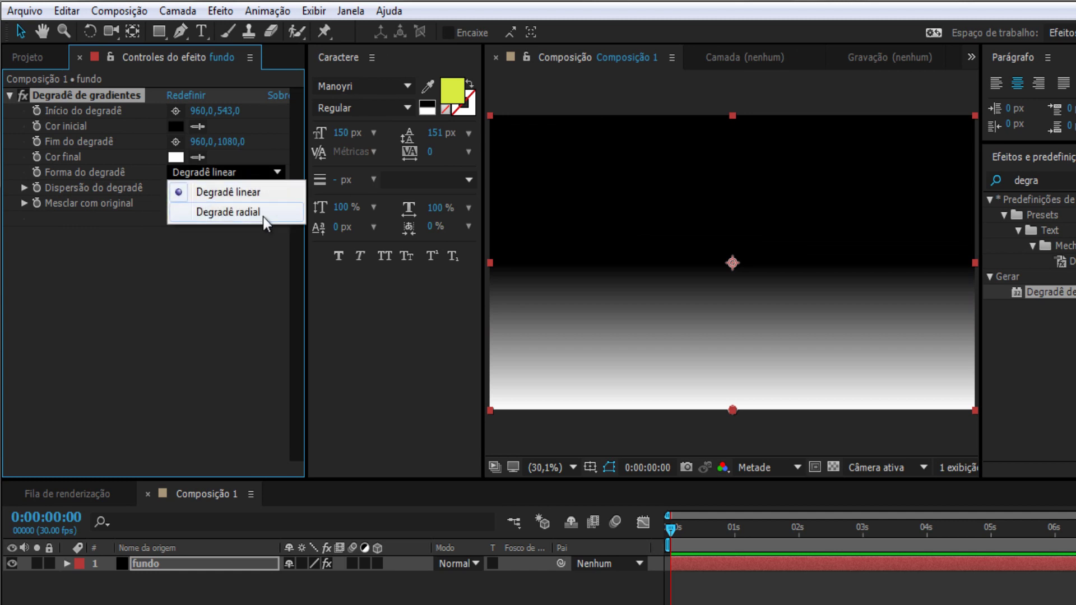
left_click(263, 216)
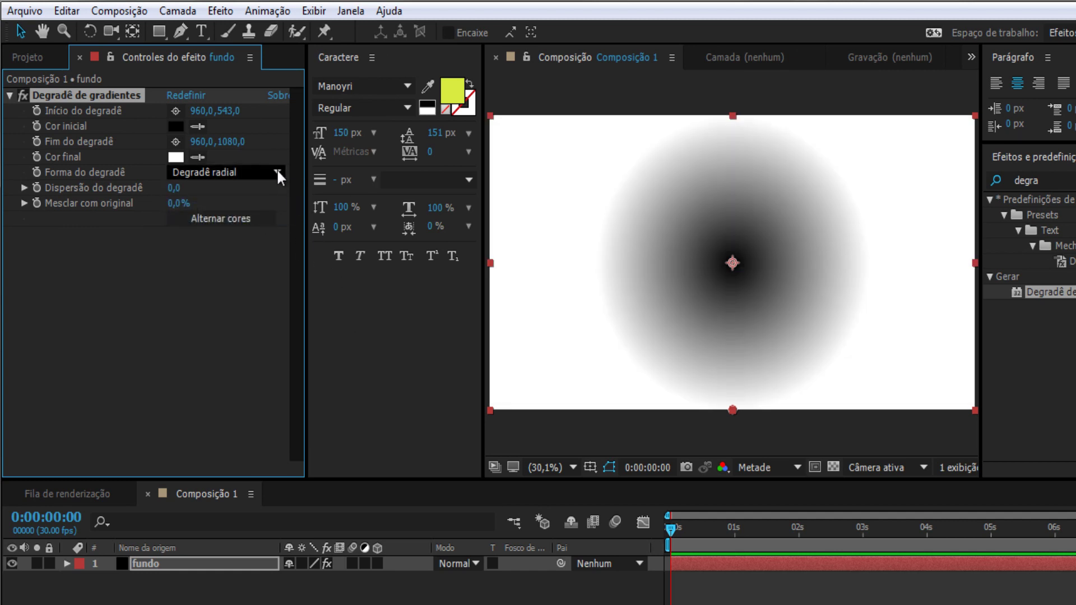
left_click(174, 188)
type("3")
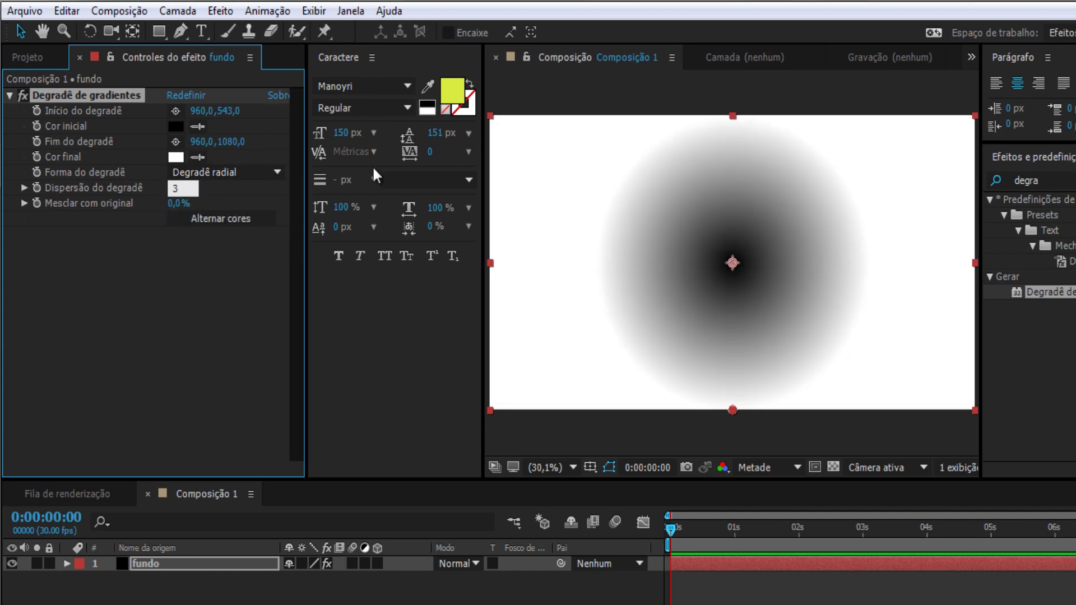
type("00")
key("Return")
left_click_drag(231, 144, 908, 122)
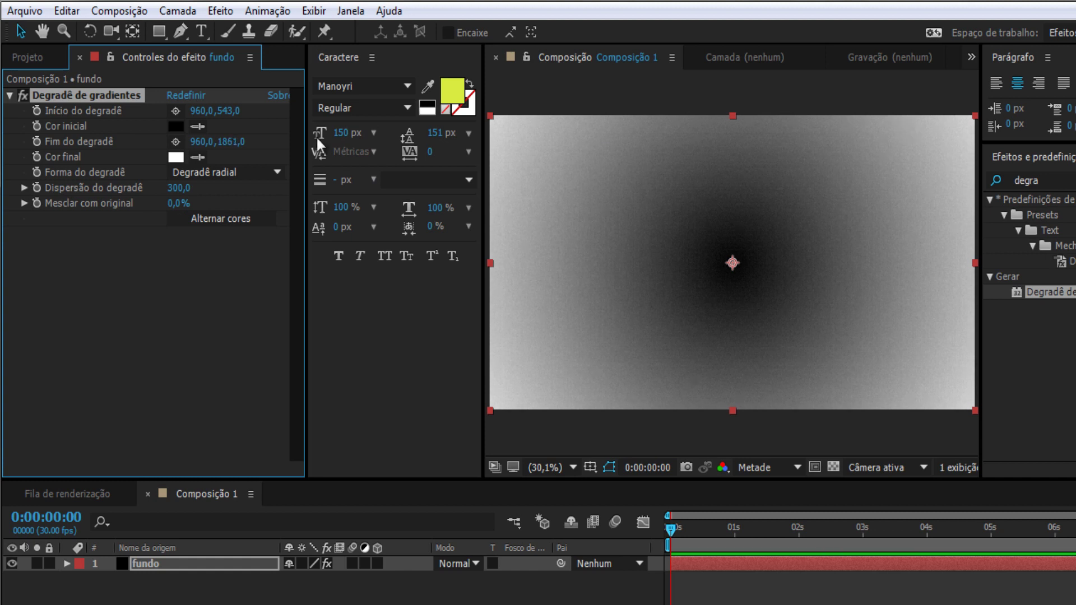
left_click(238, 141)
type("1700")
key("Return")
- Set the gradient start colour to blue and end colour to dark navy
left_click(175, 127)
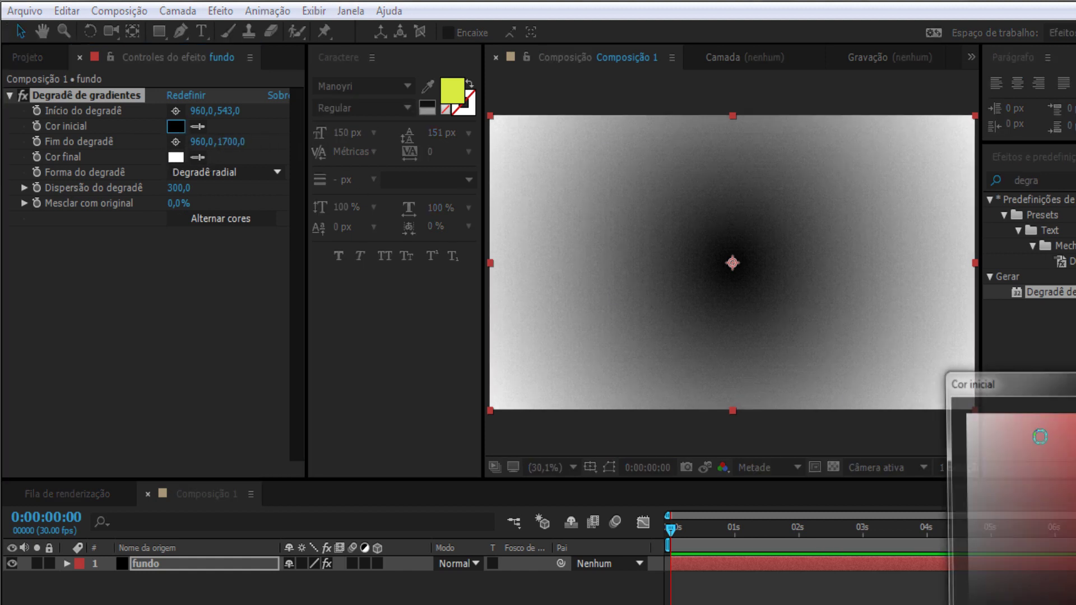
left_click_drag(986, 442, 1065, 560)
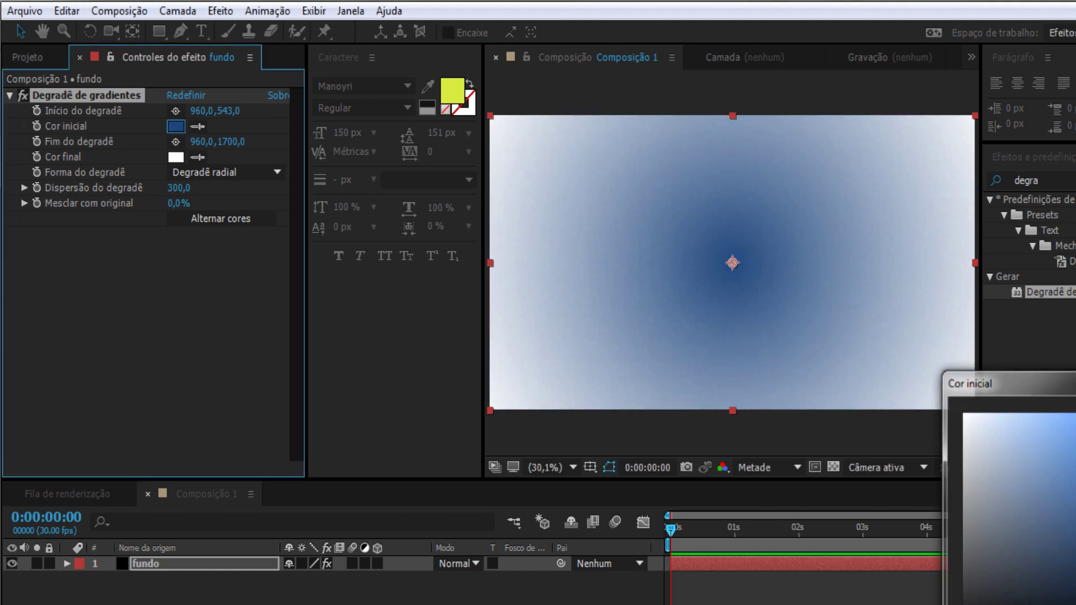
key("Return")
left_click(175, 157)
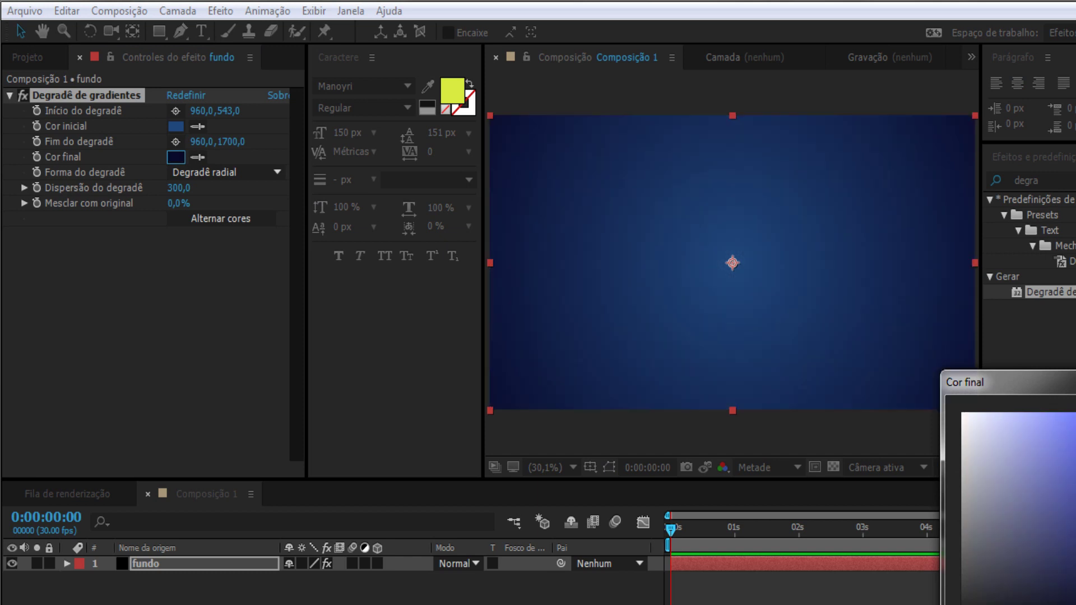
key("Return")
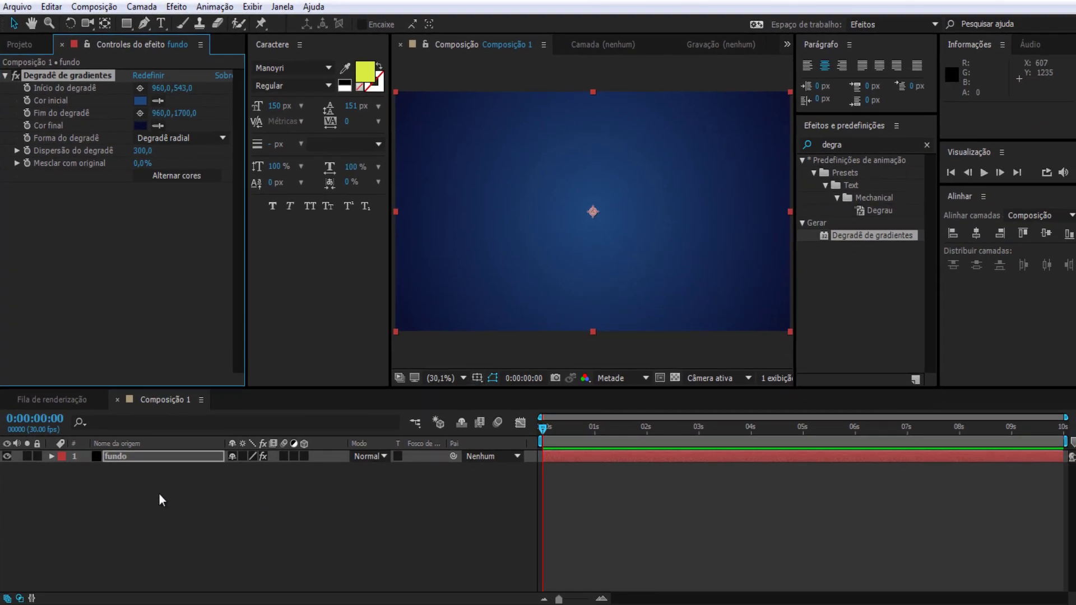
- Add an Objeto nulo layer above fundo, rename it from Nulo 1 to Nulo, and select it
right_click(159, 495)
mouse_move(225, 353)
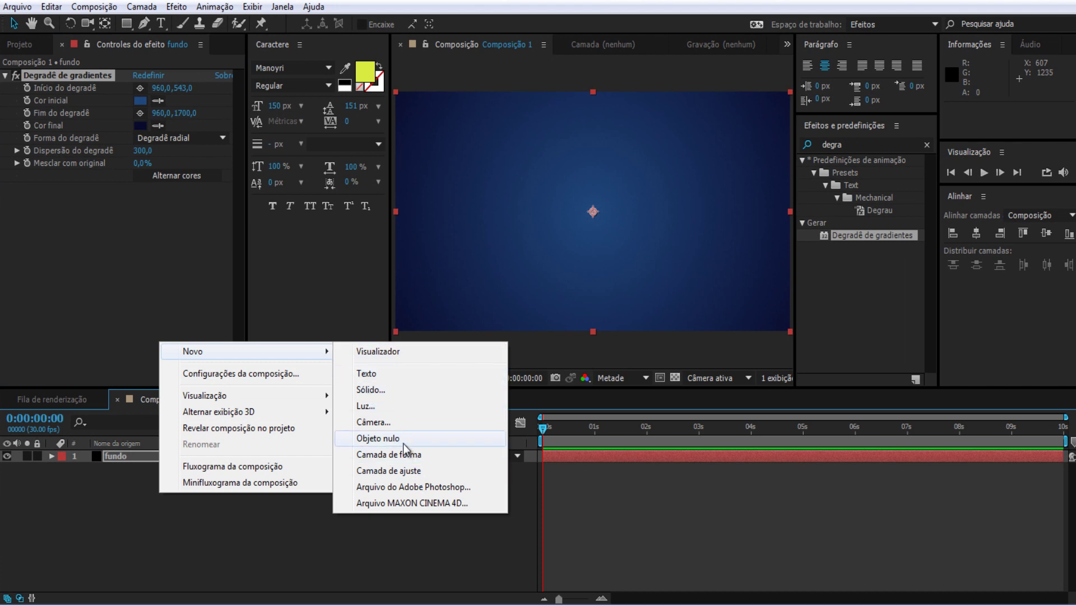
left_click(378, 438)
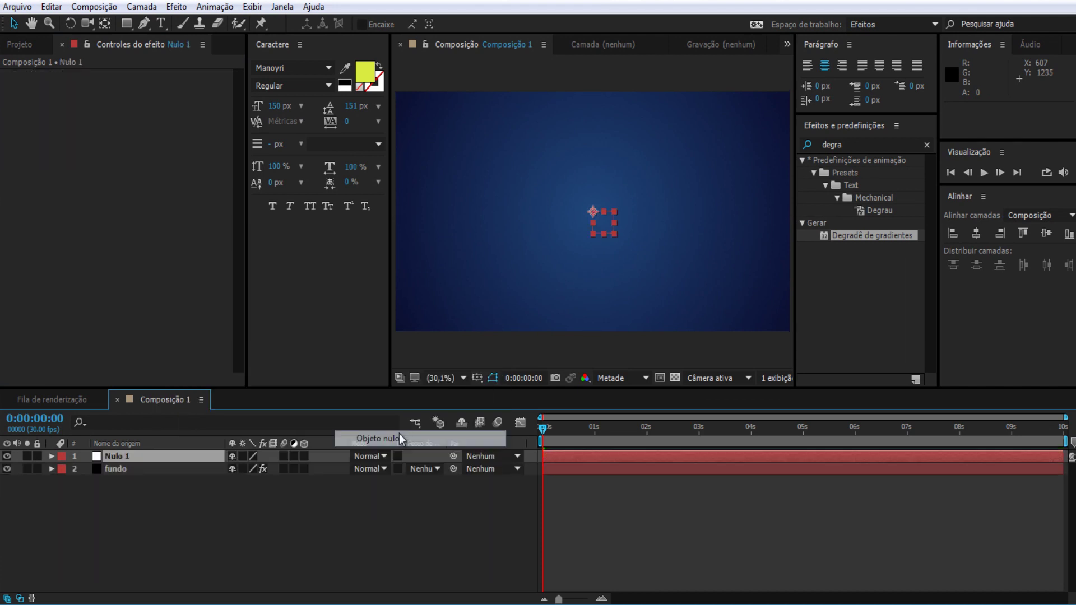
right_click(124, 458)
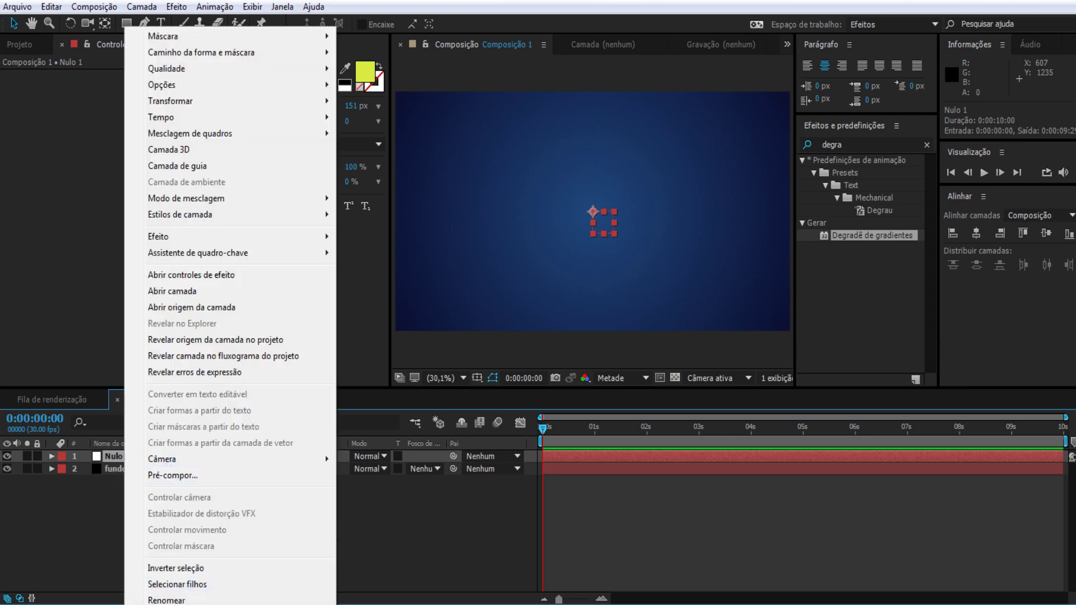
left_click(173, 600)
type("N")
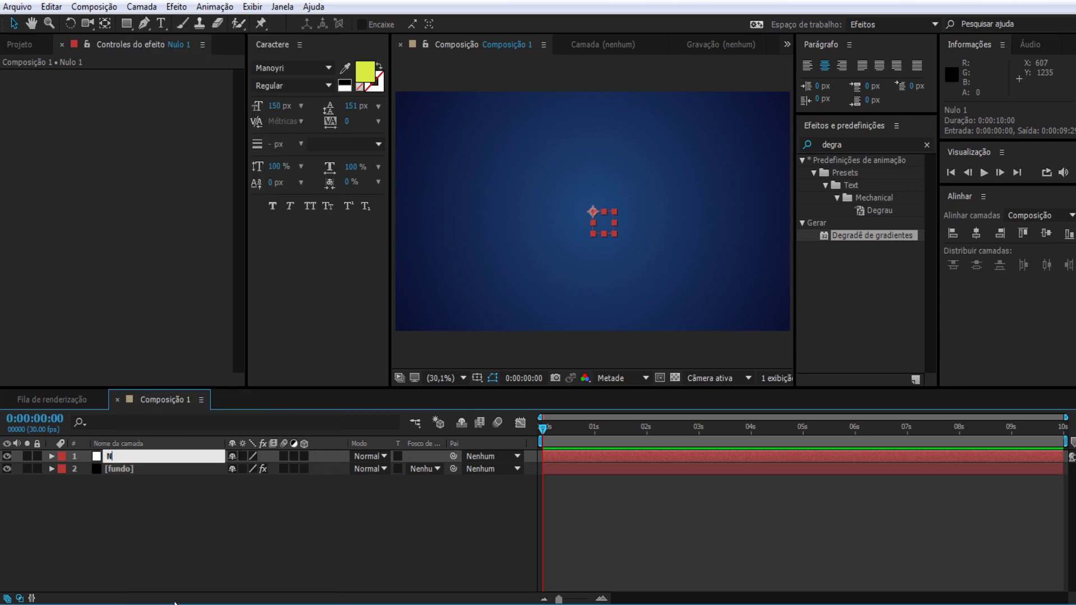
key("Return")
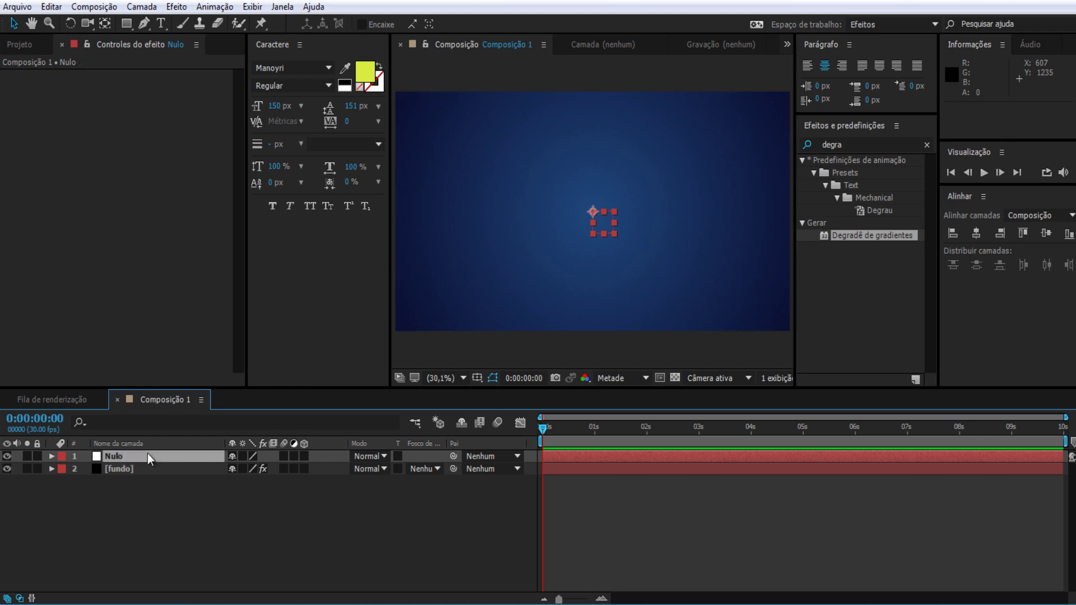
left_click(115, 524)
left_click(118, 457)
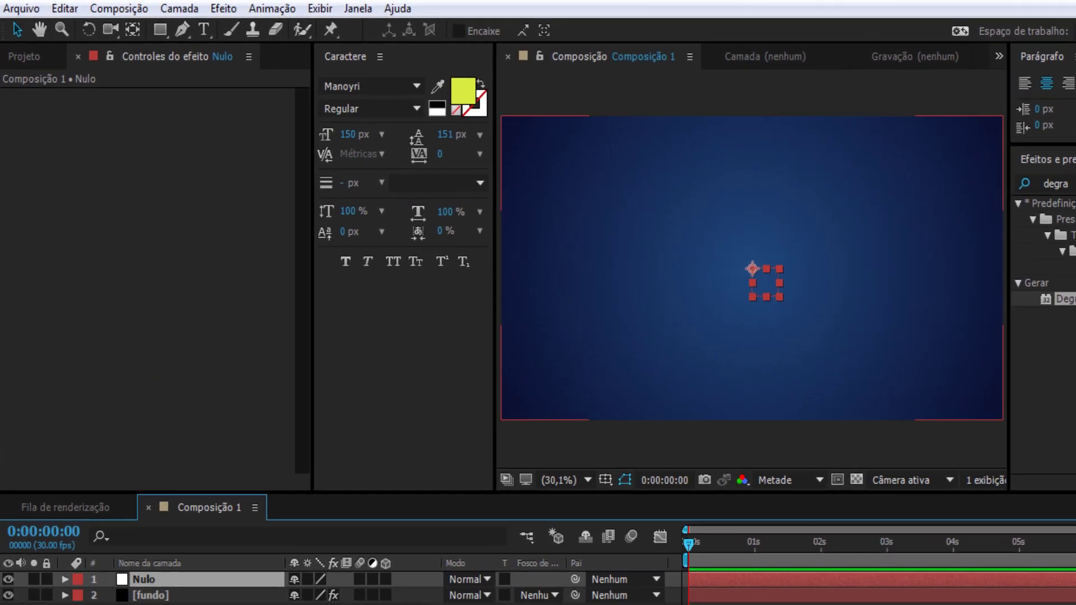
- With the Pen tool on Nulo, draw the first five curved wave points from left of the comp
left_click(189, 32)
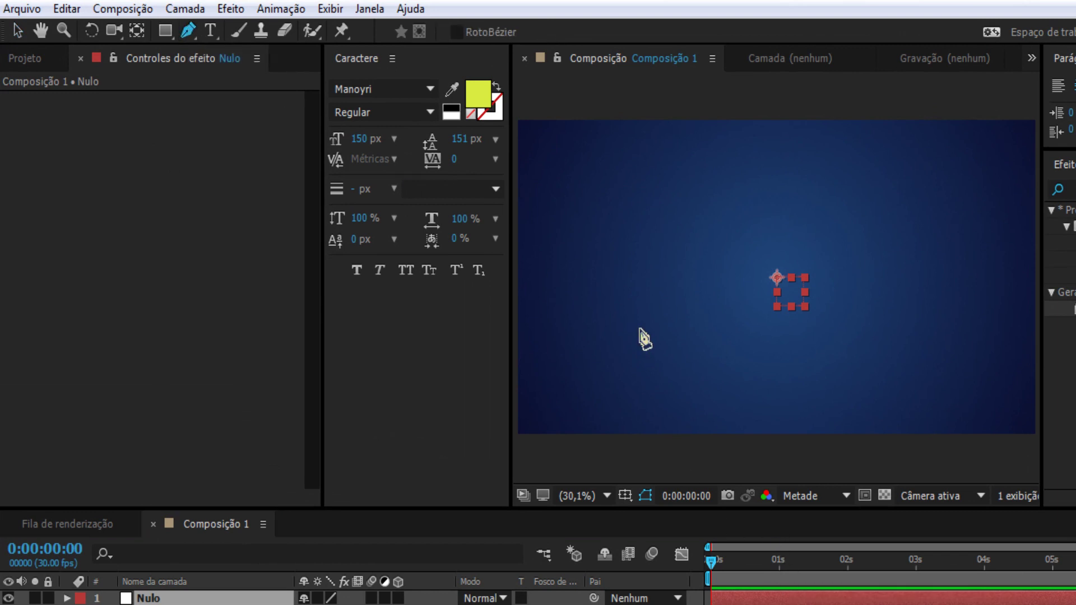
scroll(652, 331, "down", 2)
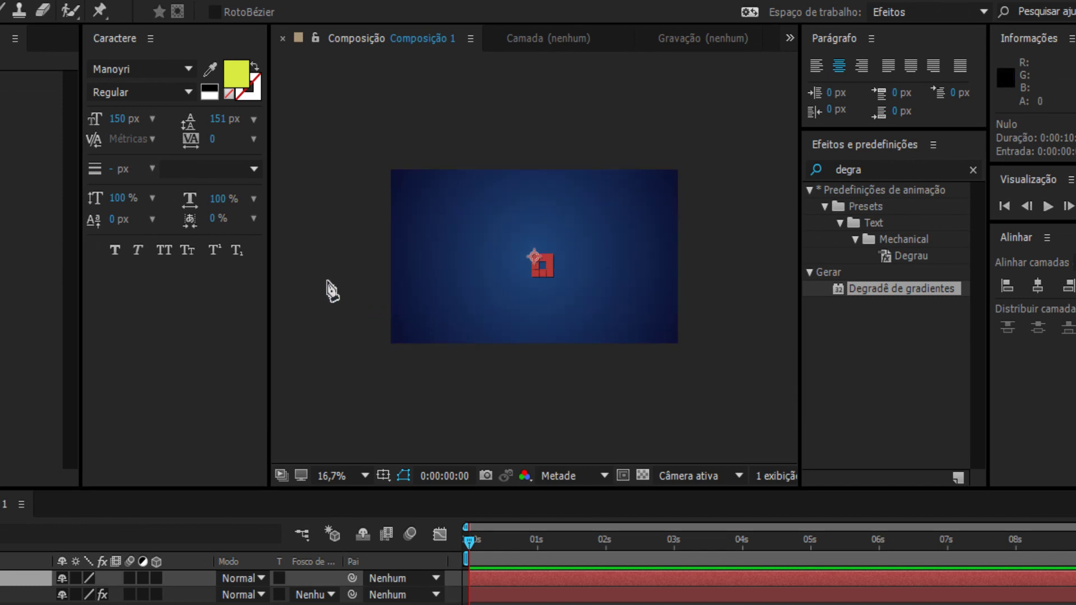
left_click(327, 281)
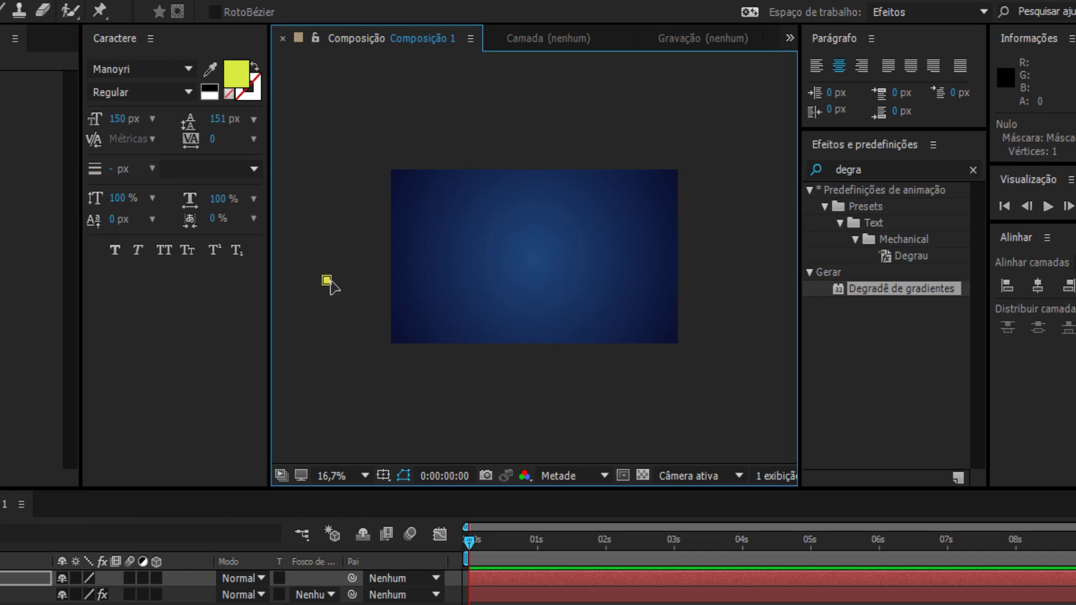
left_click(437, 282)
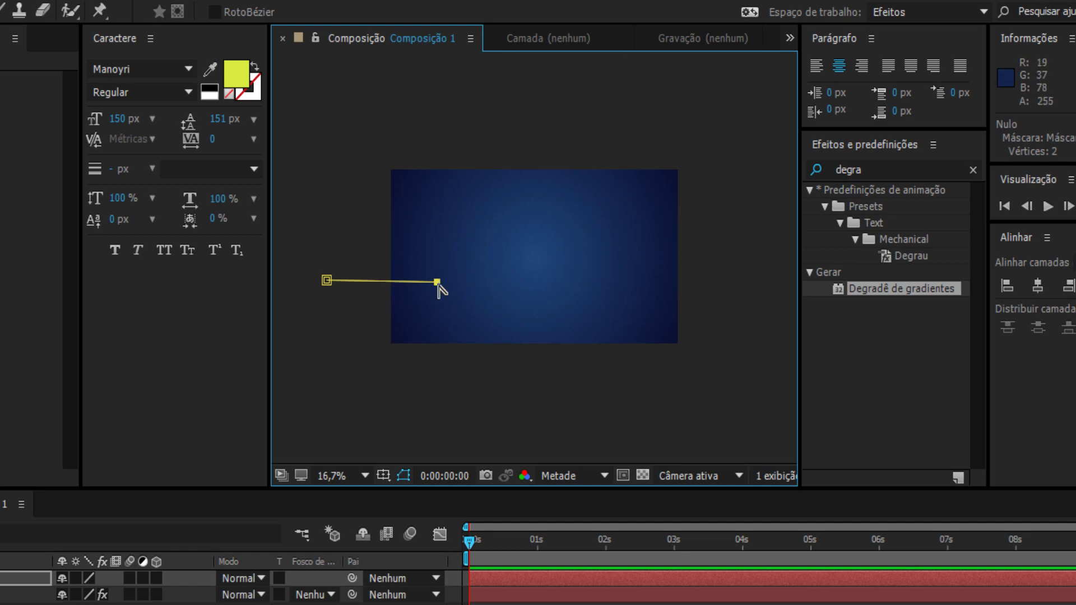
left_click_drag(440, 276, 439, 269)
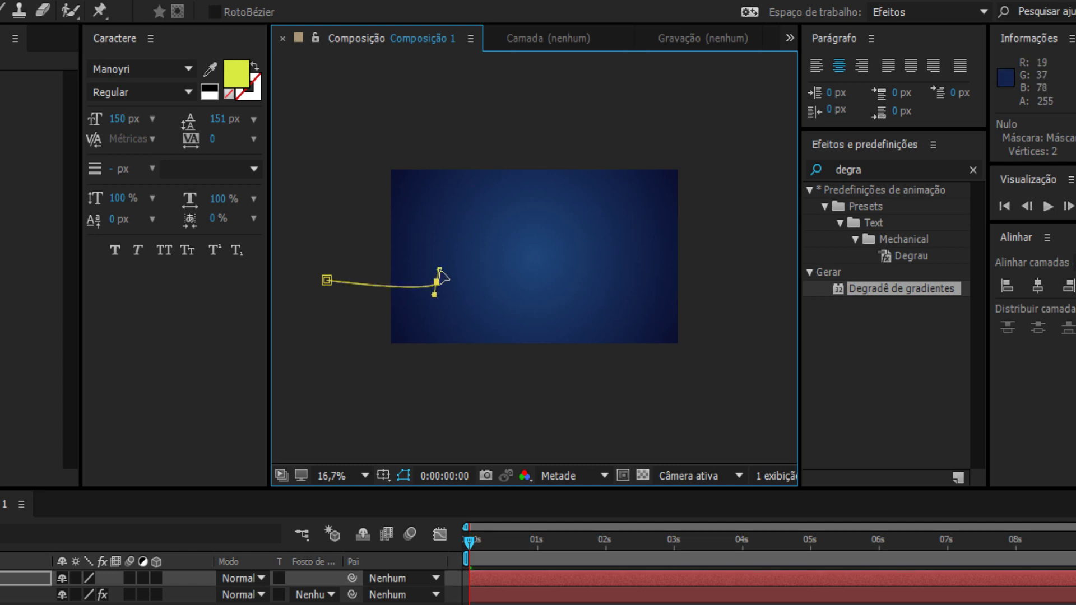
left_click(440, 199)
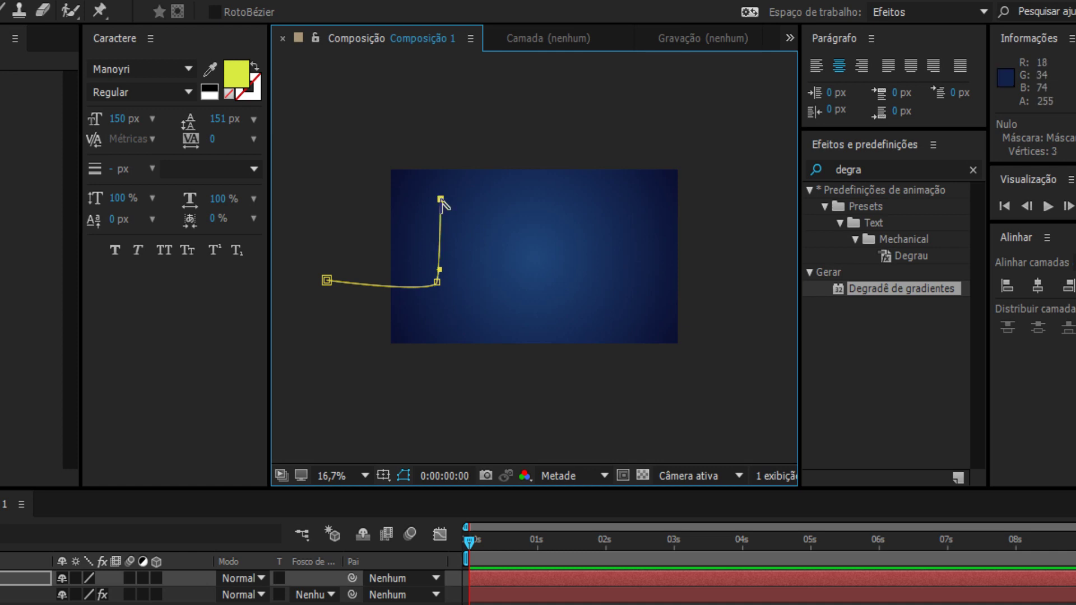
left_click_drag(440, 199, 511, 225)
left_click(505, 198)
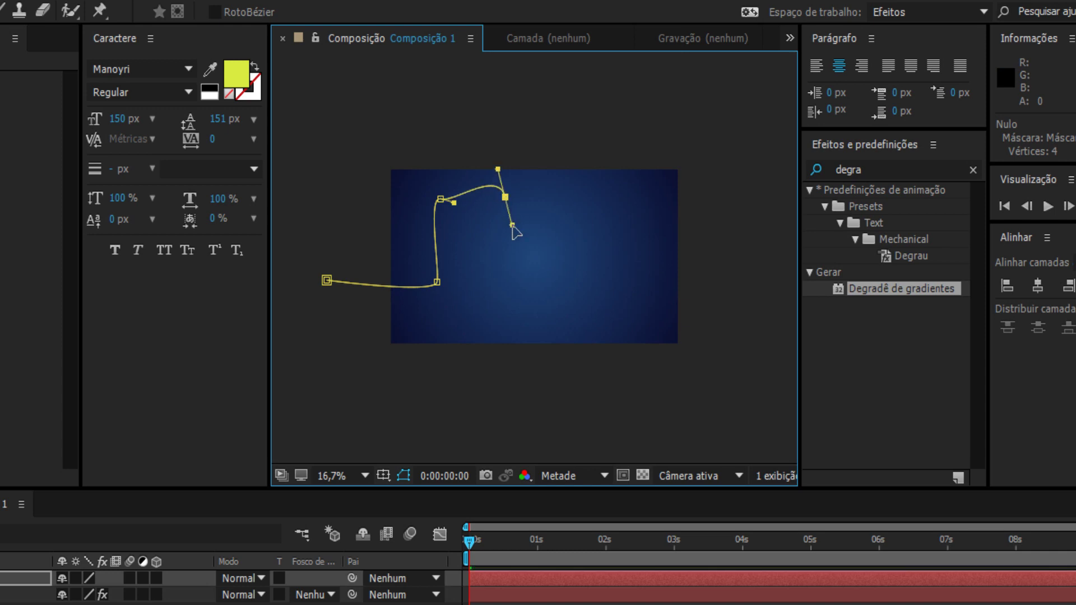
left_click(518, 328)
left_click_drag(518, 327, 595, 311)
- Add wave points six through ten, ending the path past the right edge
left_click(587, 324)
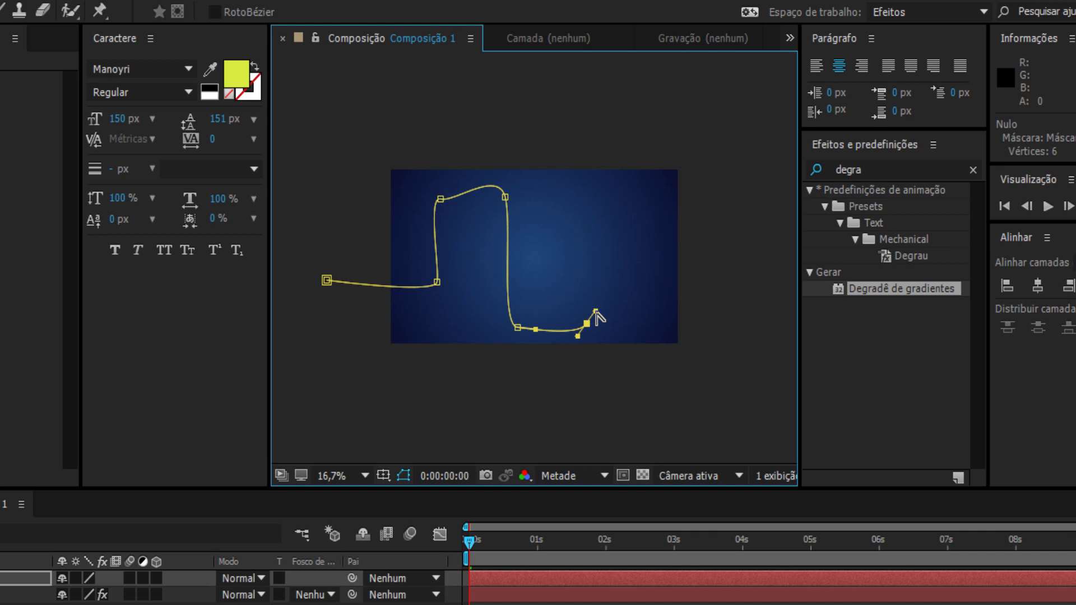
left_click(588, 202)
left_click_drag(589, 202, 650, 230)
left_click(650, 209)
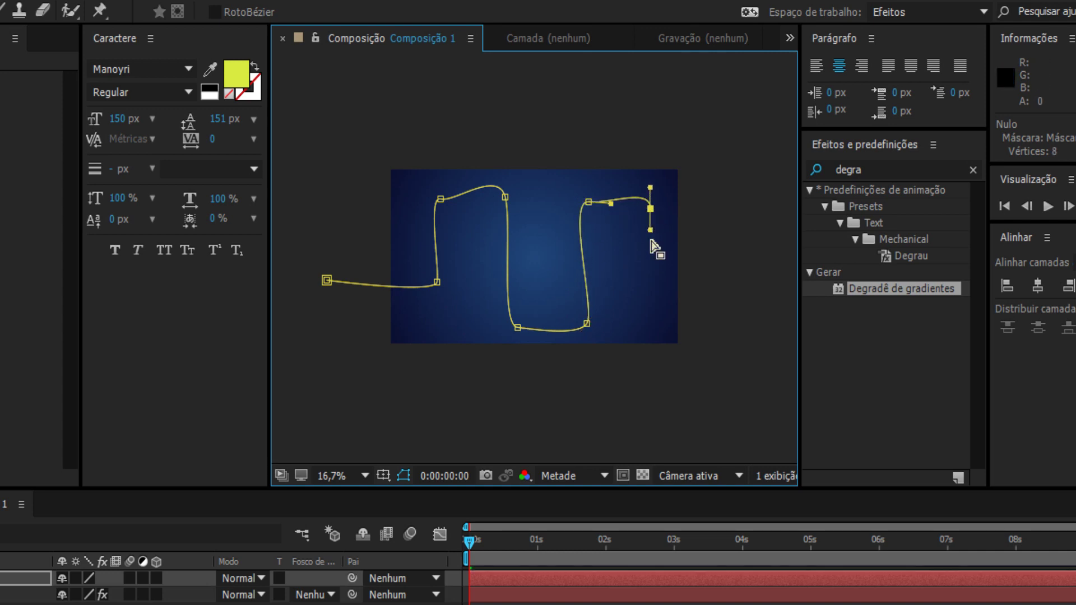
left_click(655, 295)
left_click_drag(655, 296, 667, 295)
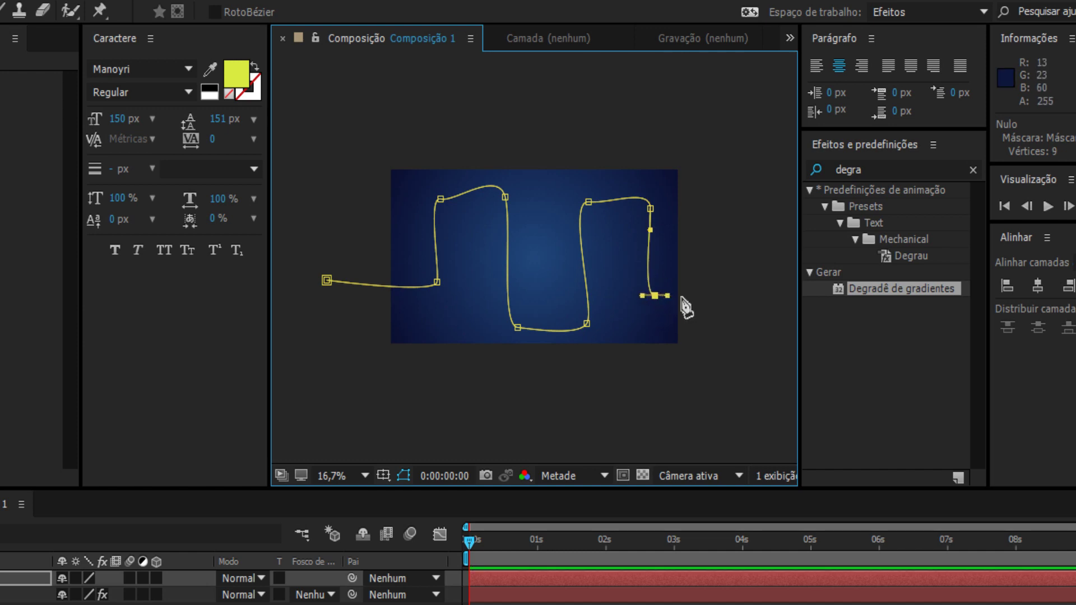
left_click(756, 292)
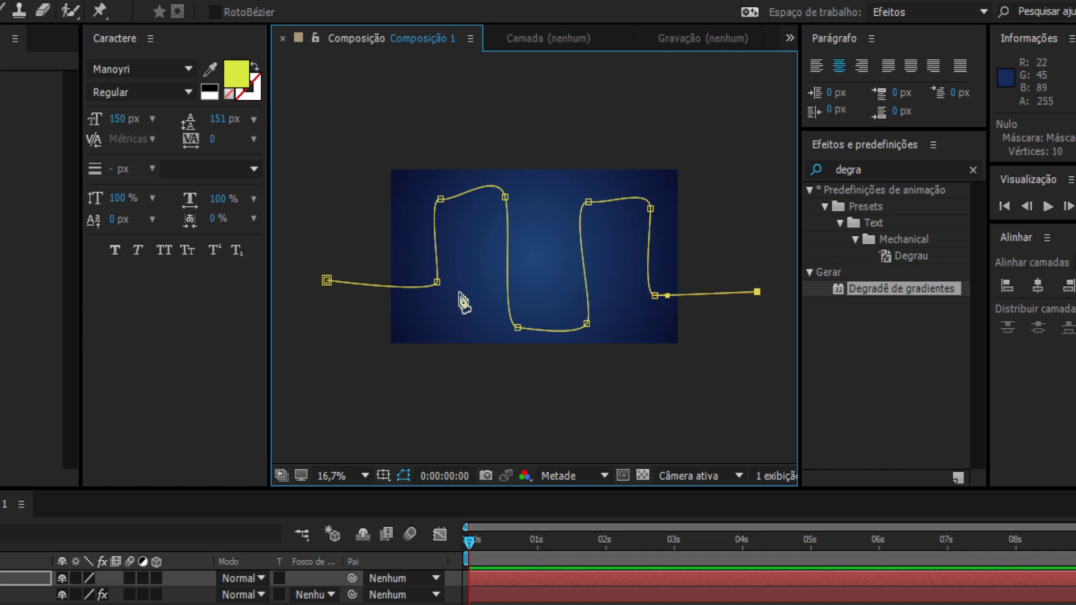
- Shift the wave's inner mask points left and push the end point further right
left_click_drag(437, 283, 428, 281)
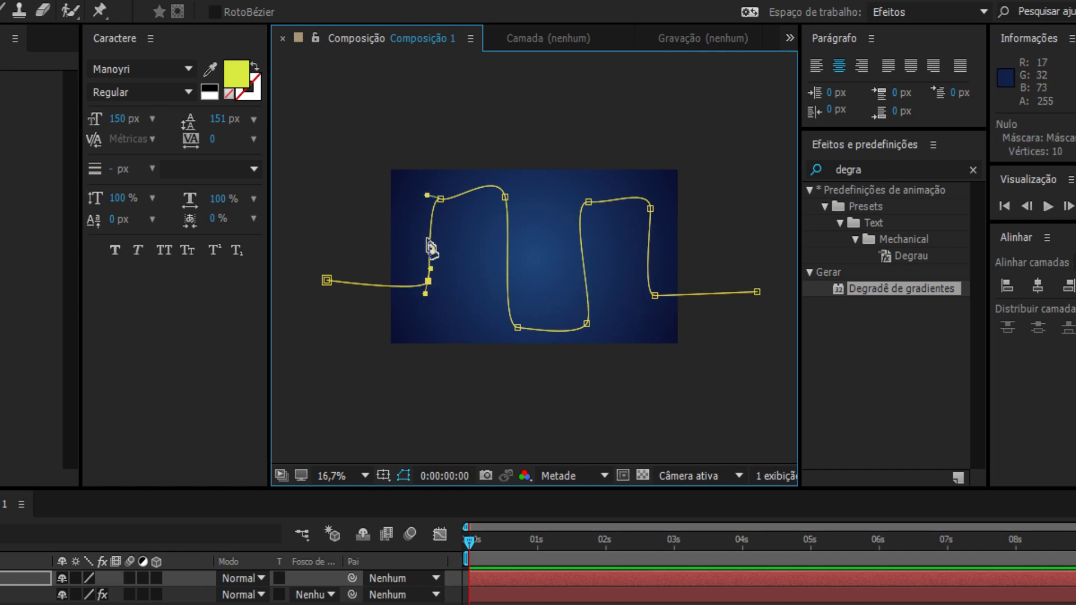
left_click_drag(441, 200, 430, 203)
left_click_drag(505, 197, 489, 199)
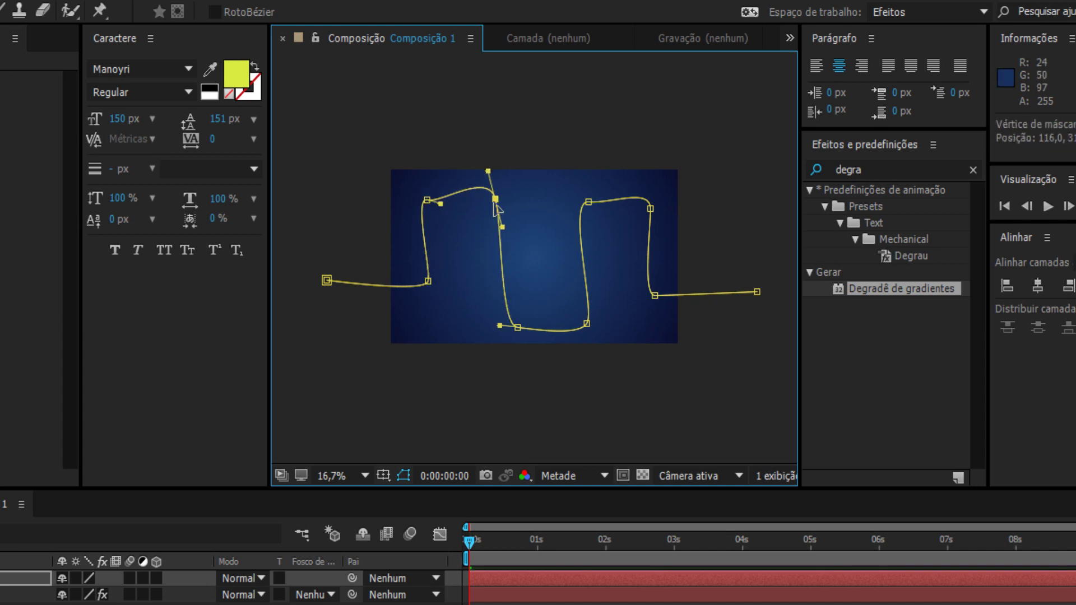
left_click_drag(518, 328, 503, 326)
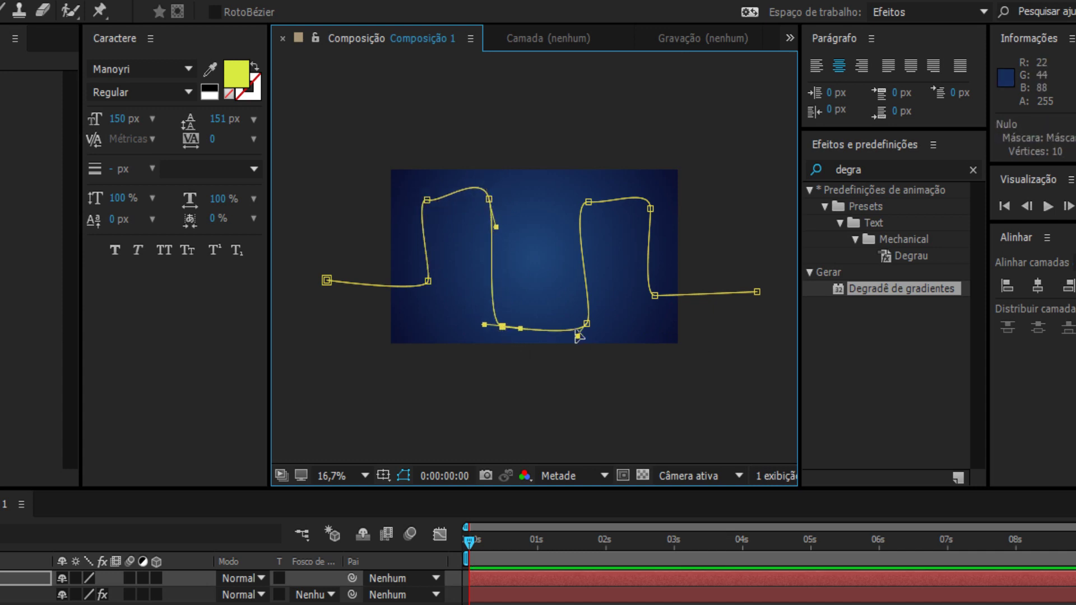
left_click_drag(587, 324, 575, 324)
left_click_drag(589, 202, 578, 201)
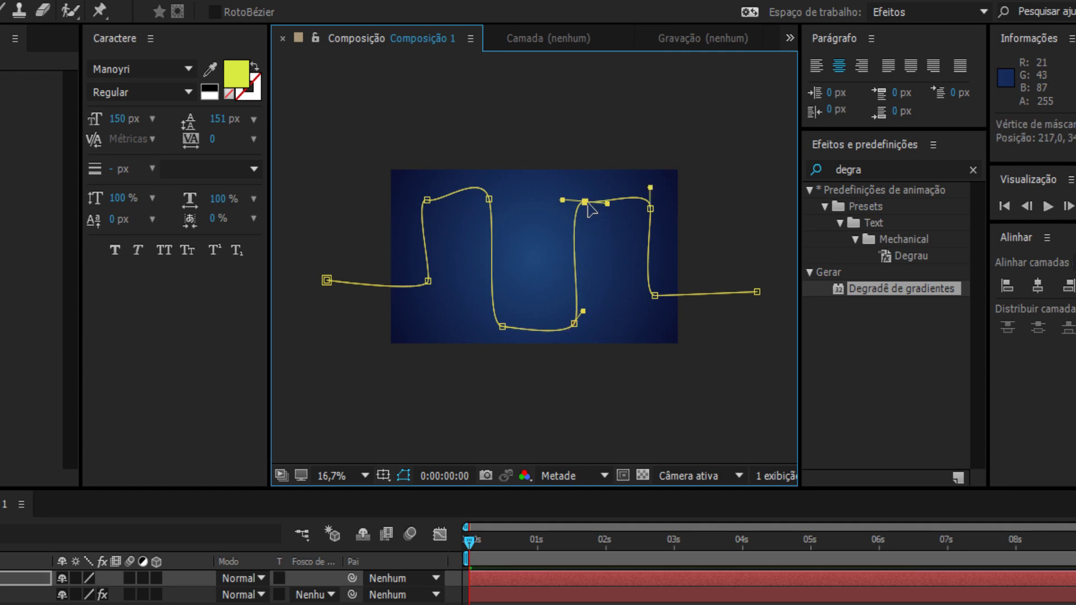
left_click_drag(650, 209, 637, 207)
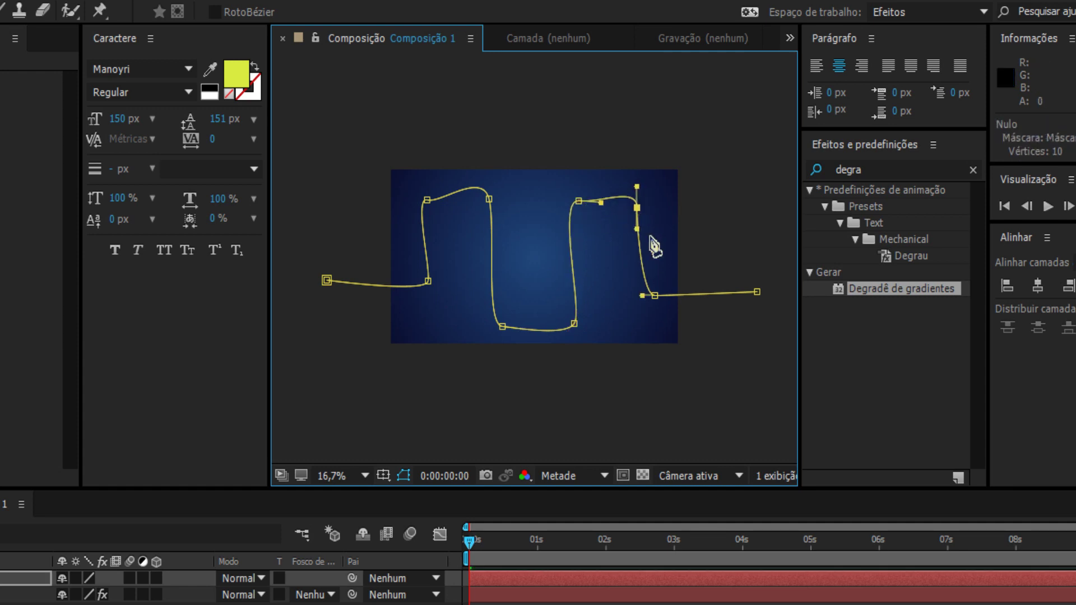
left_click_drag(655, 295, 649, 296)
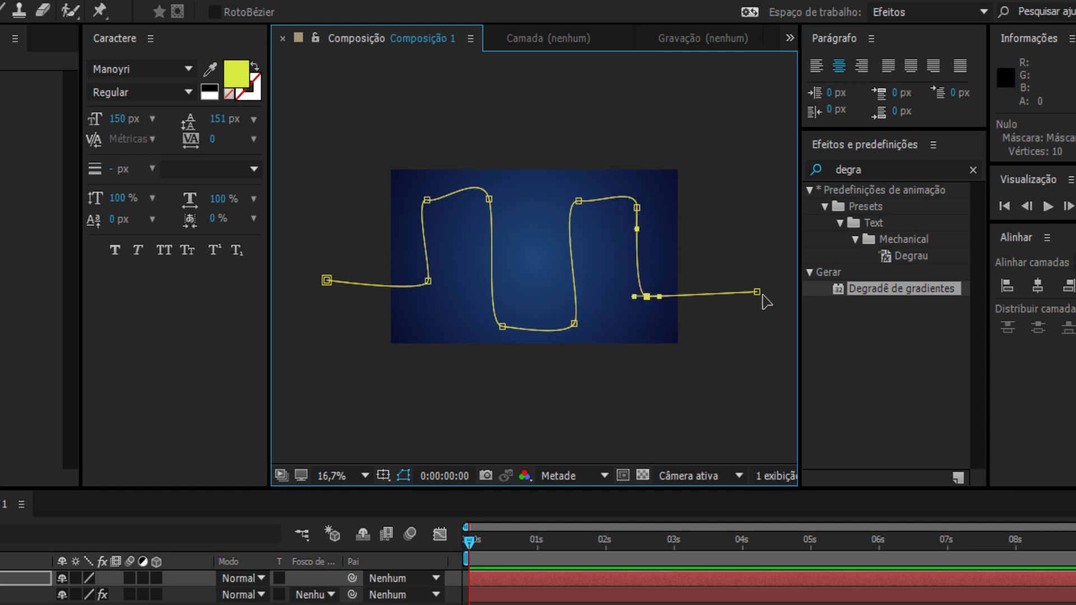
left_click_drag(757, 292, 762, 292)
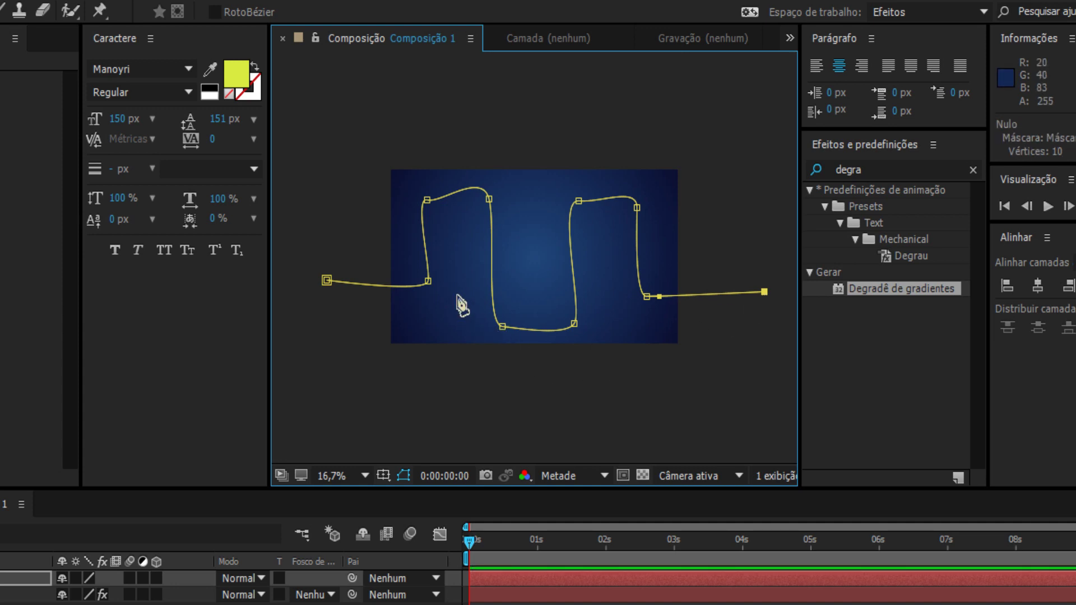
- Adjust the lower-left corner point and reshape the top-left curve of the path
scroll(448, 302, "up", 5)
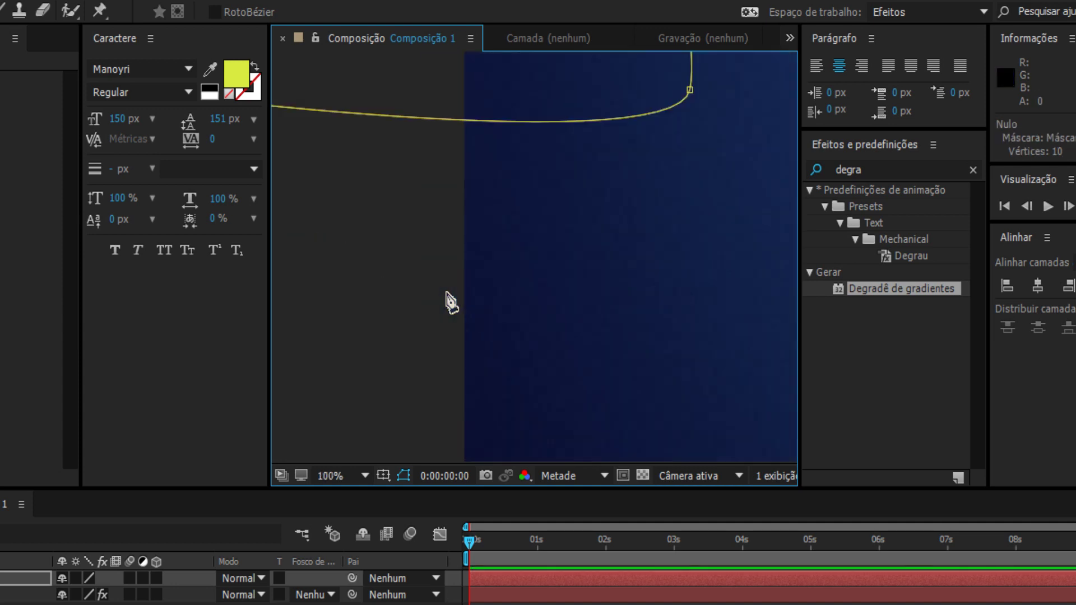
left_click_drag(637, 187, 384, 397)
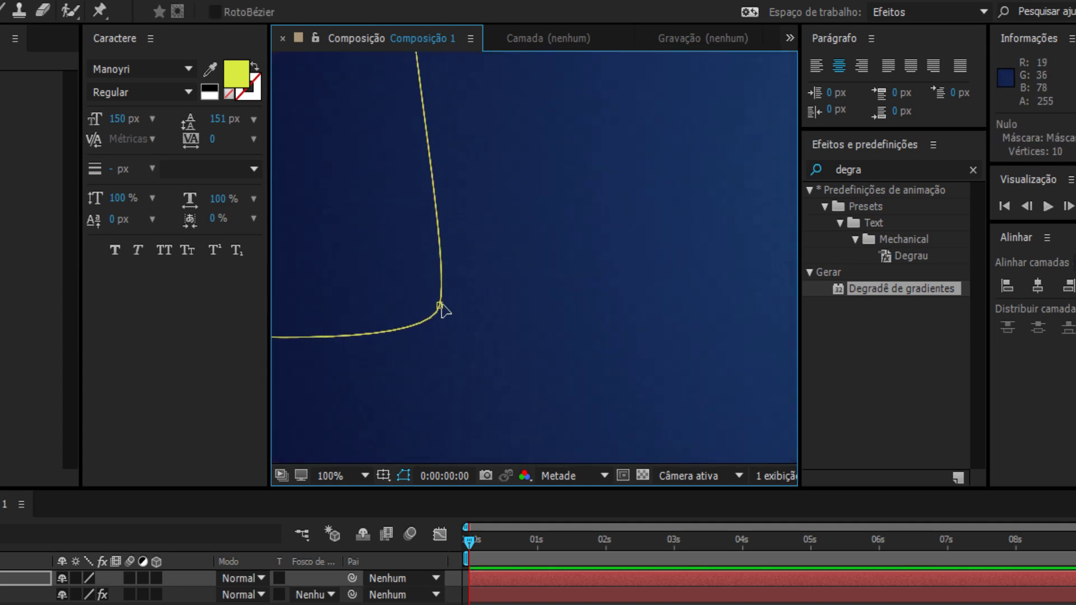
left_click(440, 306)
scroll(454, 329, "down", 2)
mouse_move(482, 286)
left_mouse_down()
mouse_move(468, 284)
mouse_move(439, 397)
left_mouse_up()
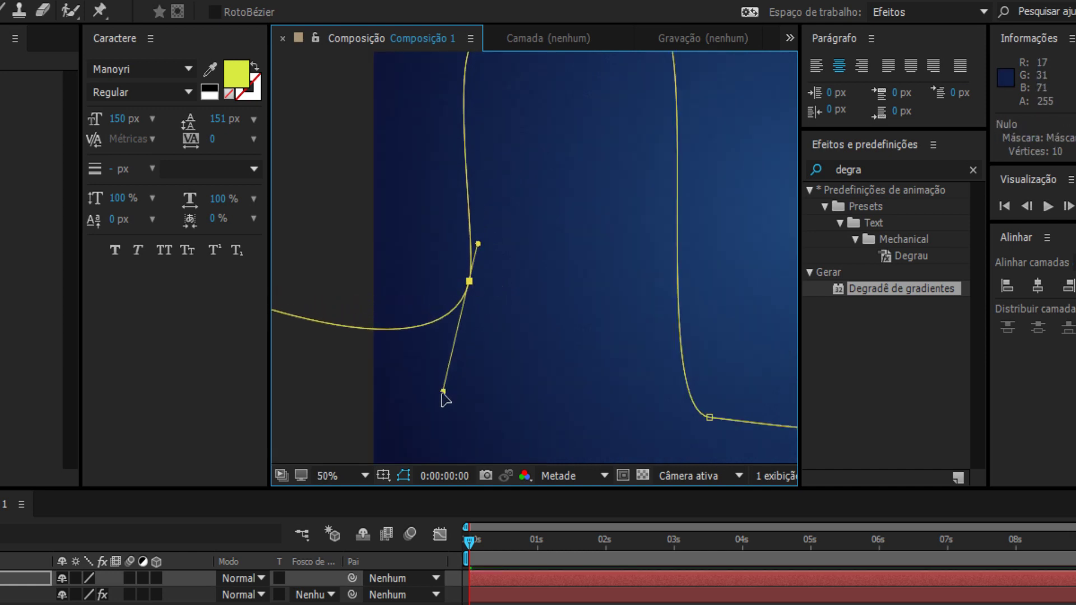
scroll(543, 223, "up", 3)
scroll(542, 222, "right", 1)
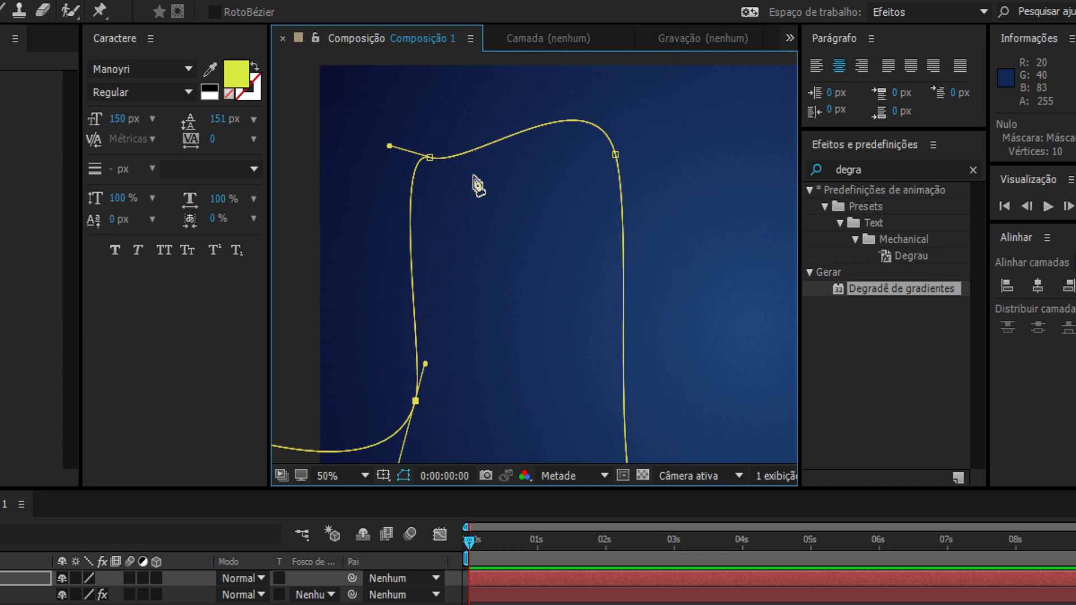
left_click(430, 159)
left_click_drag(390, 144, 408, 247)
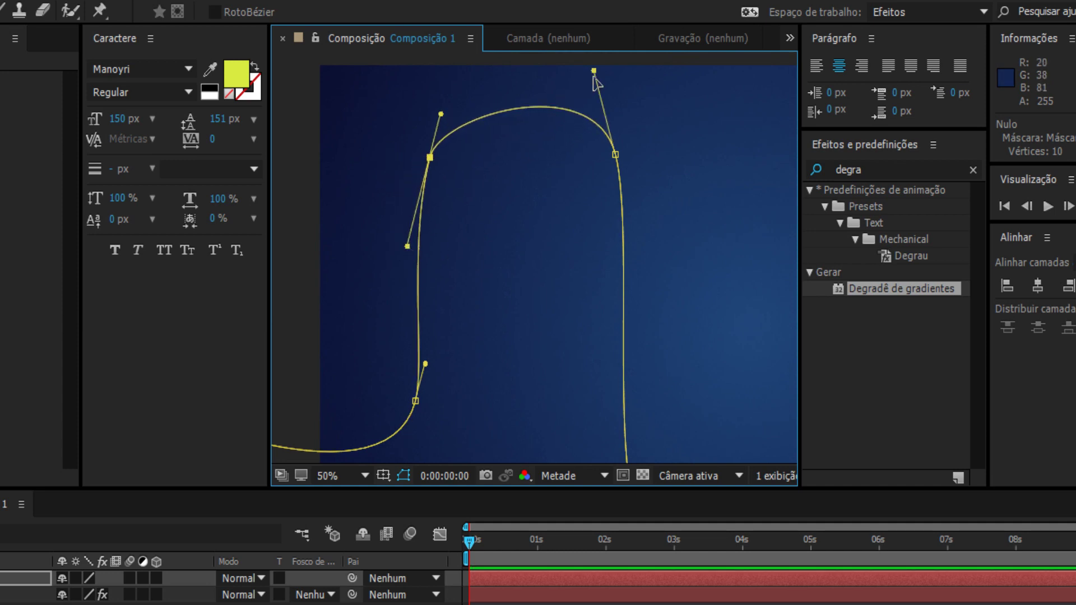
- Refine the first hump's top-right and top-left curves and round its bottom-left corner
mouse_move(593, 71)
left_mouse_down()
mouse_move(584, 108)
mouse_move(593, 79)
left_mouse_up()
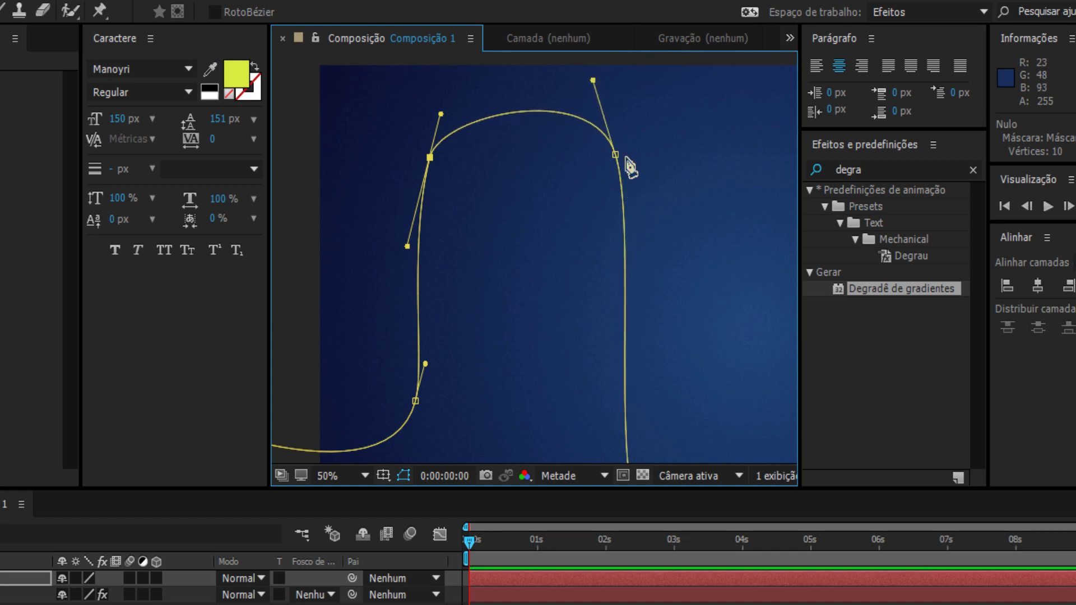
mouse_move(615, 155)
left_mouse_down()
mouse_move(600, 183)
mouse_move(604, 164)
left_mouse_up()
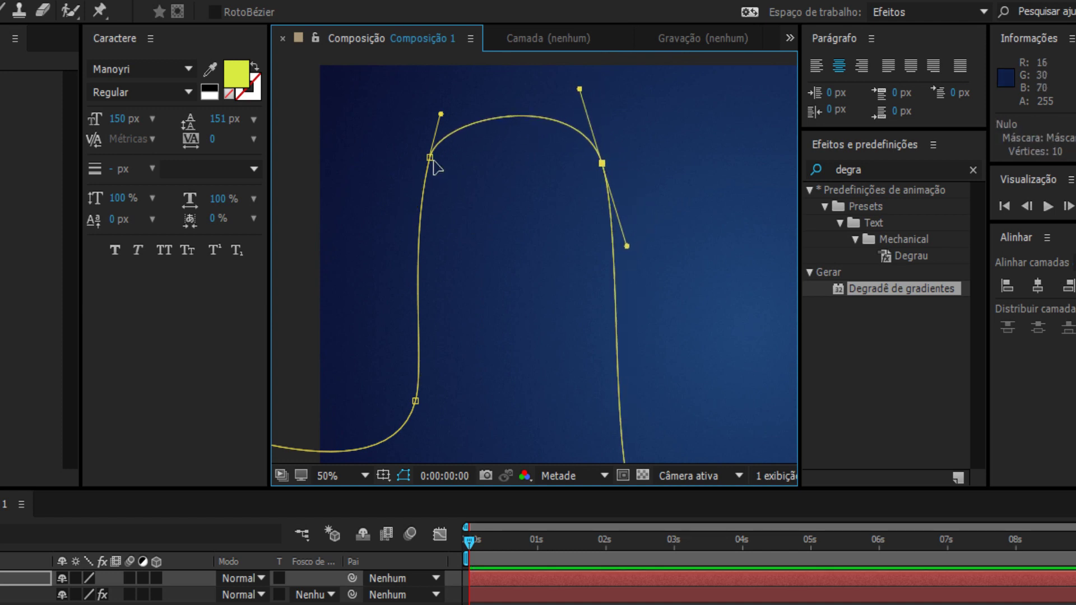
left_click_drag(429, 157, 440, 176)
left_click_drag(452, 132, 477, 96)
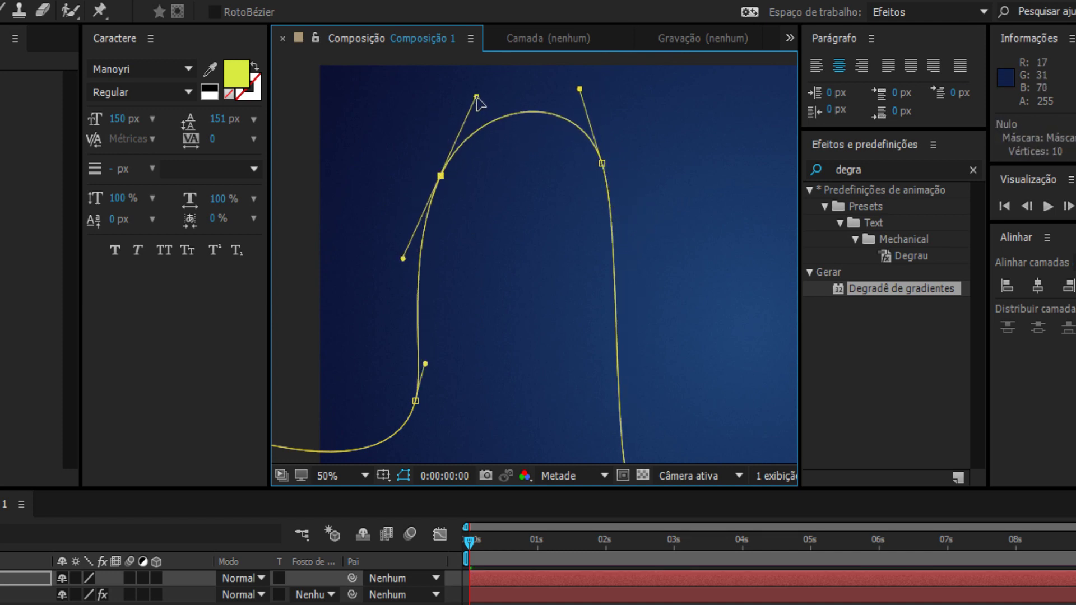
left_click_drag(570, 92, 567, 87)
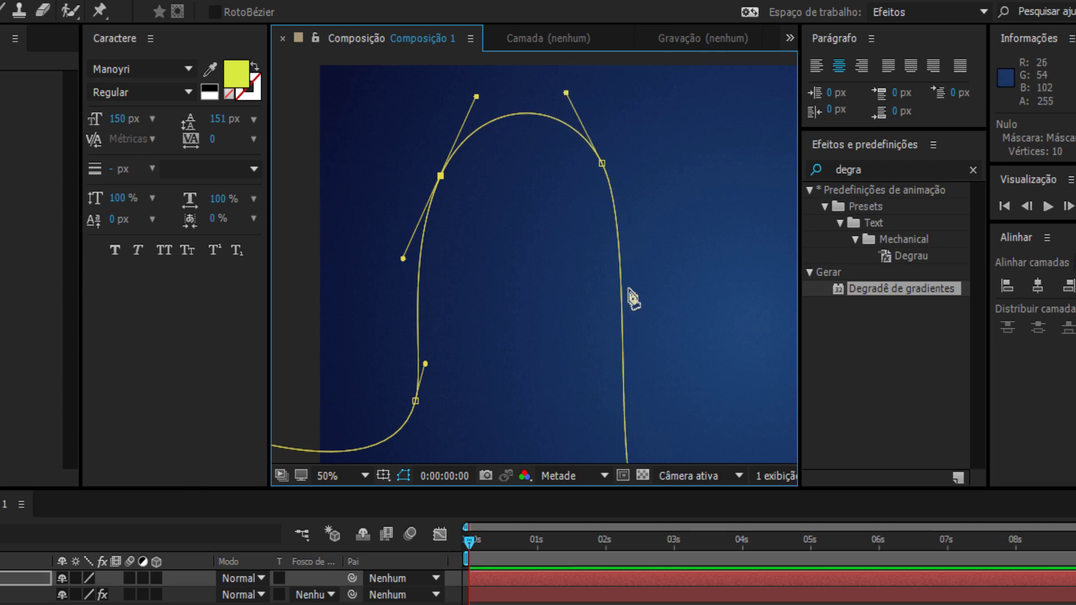
left_click_drag(566, 297, 471, 168)
left_click_drag(498, 421, 447, 346)
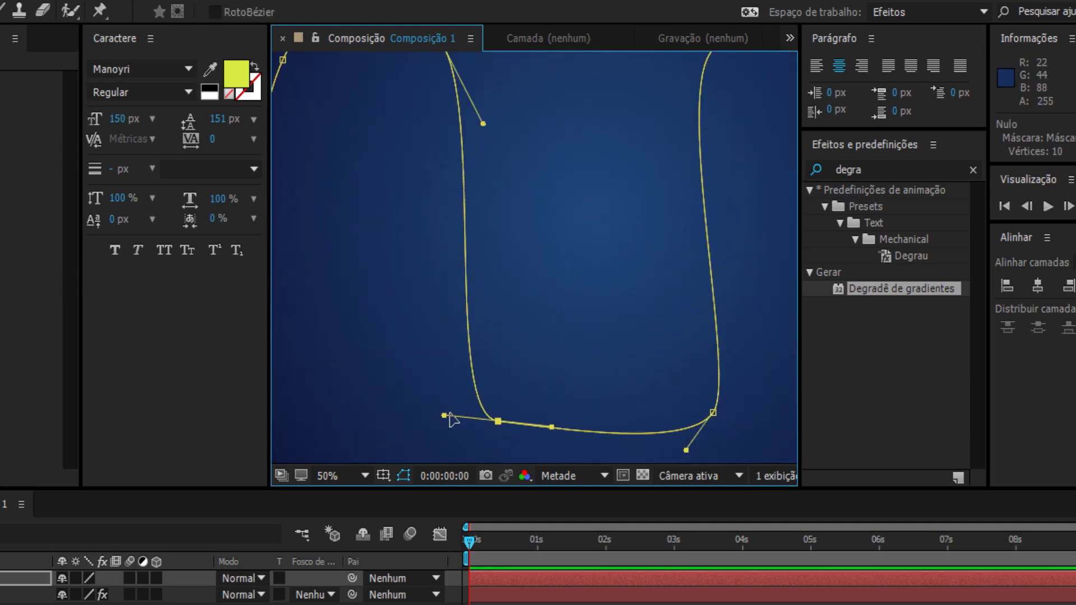
key("comma")
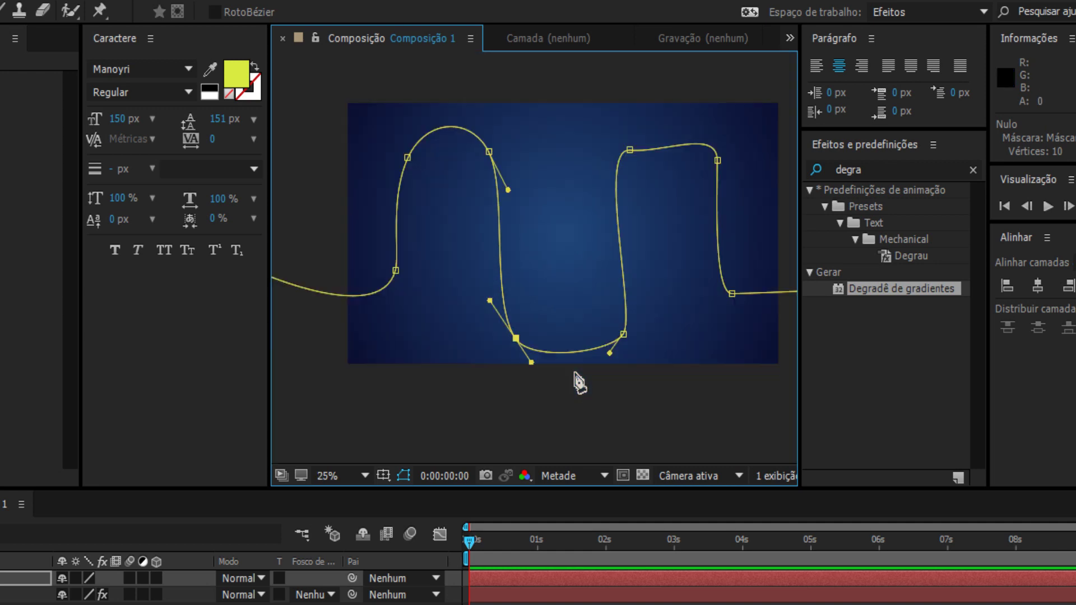
- Reshape the right hump's bottom and top bends and smooth the path's right tail
left_click_drag(516, 340, 517, 324)
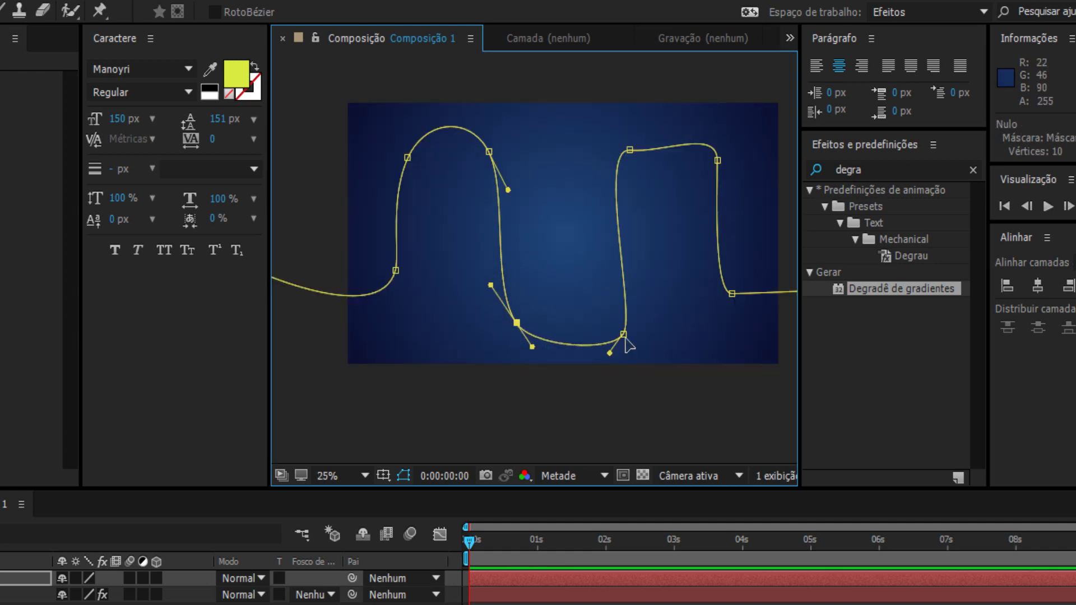
mouse_move(623, 335)
left_mouse_down()
mouse_move(601, 318)
mouse_move(619, 294)
mouse_move(617, 259)
left_mouse_up()
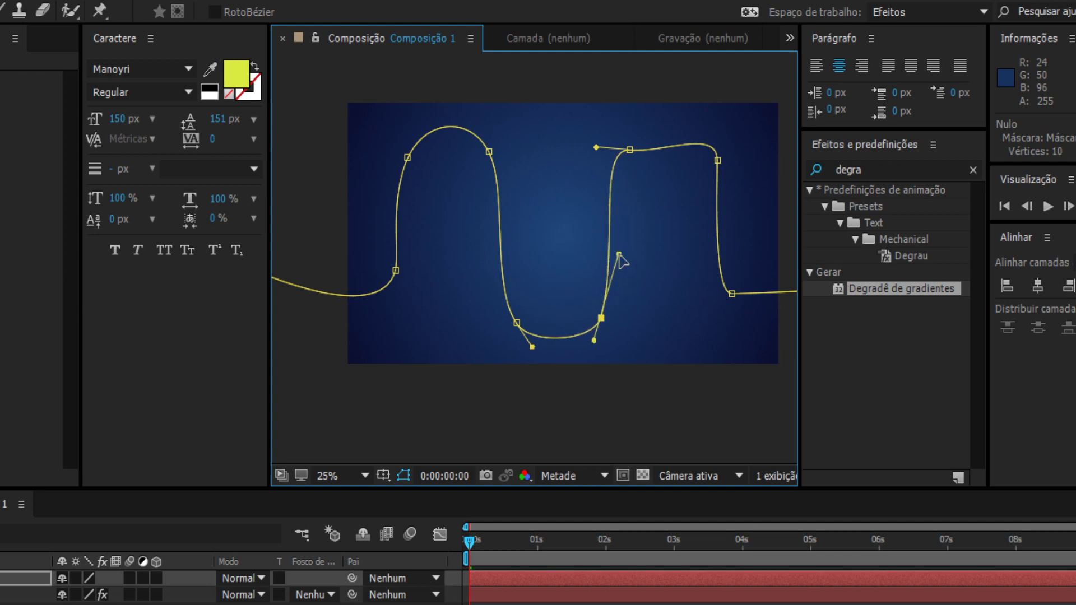
left_click(600, 323)
left_click_drag(605, 330, 602, 328)
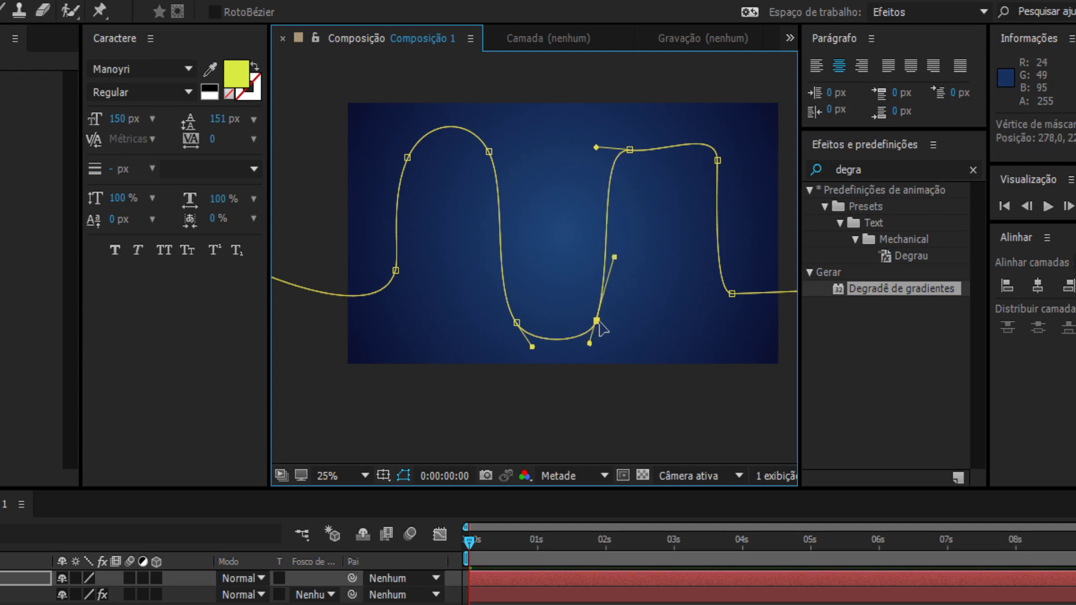
left_click(629, 150)
left_click_drag(596, 148, 583, 205)
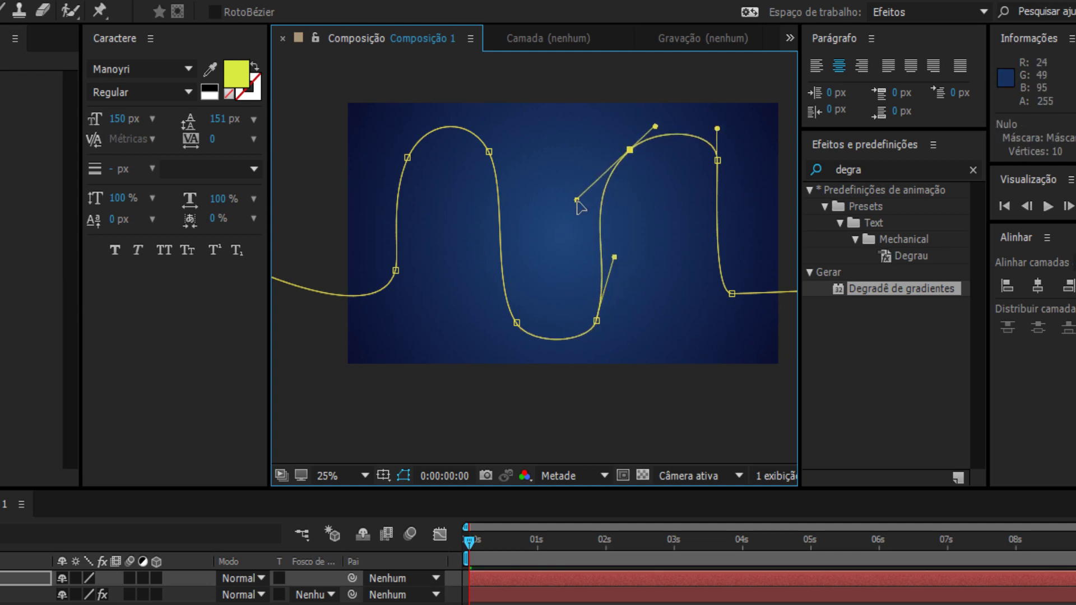
left_click(718, 160)
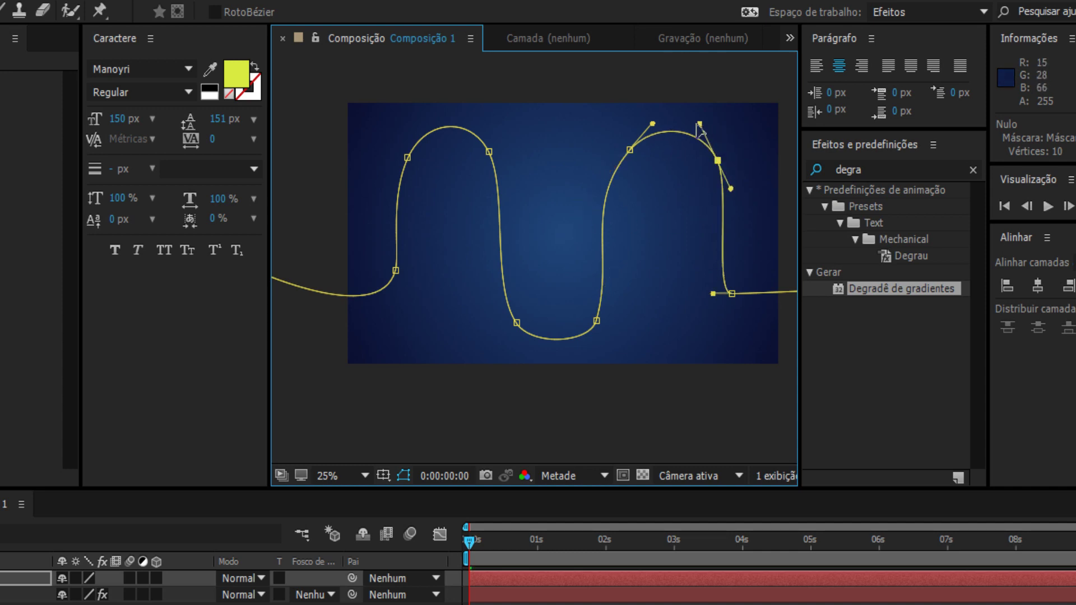
left_click_drag(718, 164, 718, 215)
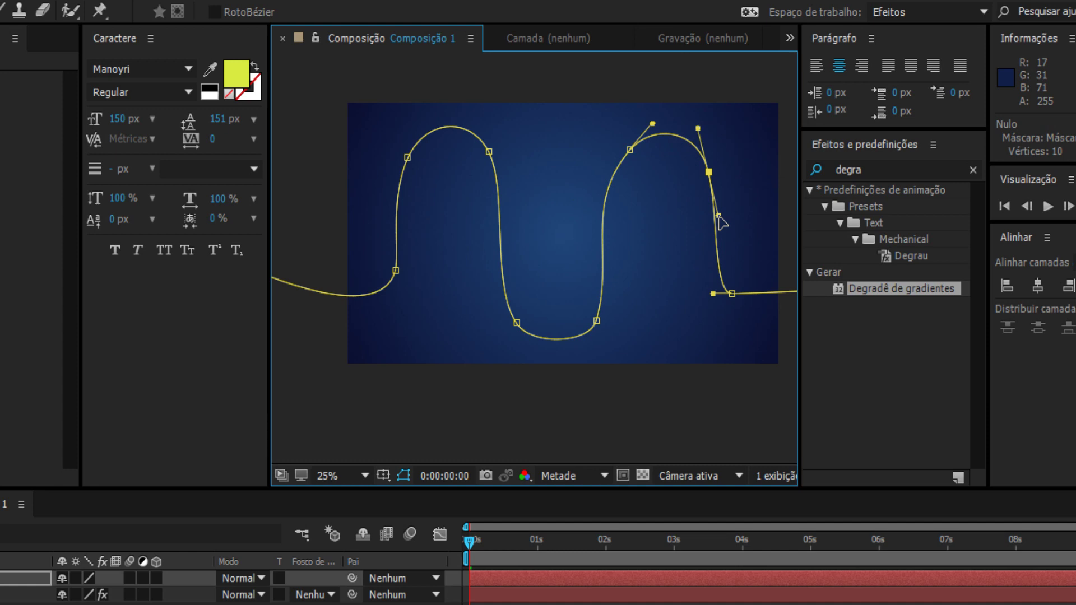
left_click(630, 151)
left_click_drag(608, 176, 575, 204)
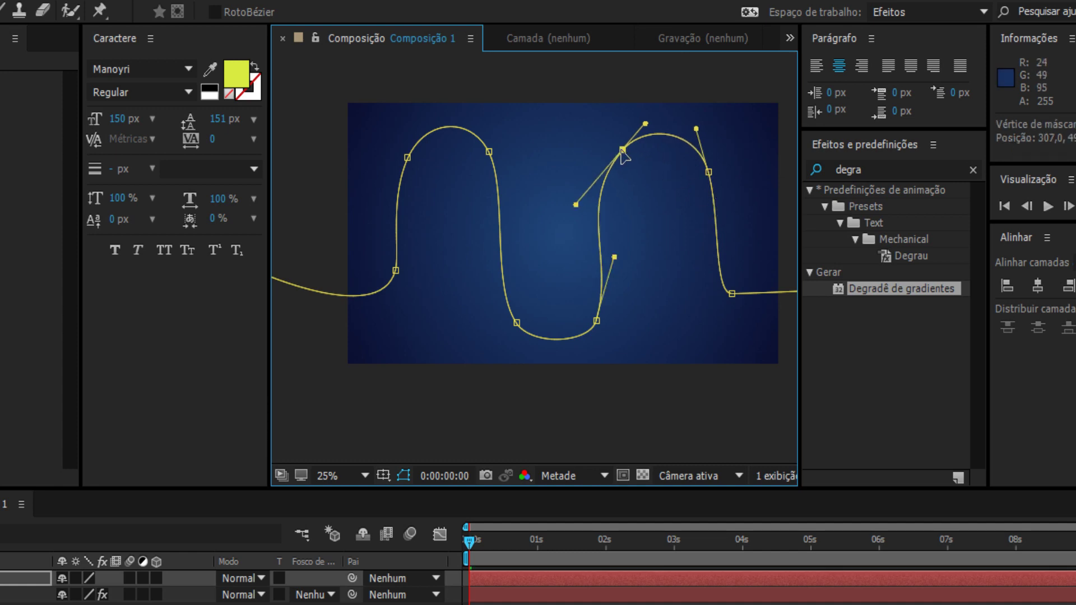
left_click(731, 293)
mouse_move(754, 293)
left_mouse_down()
mouse_move(739, 325)
mouse_move(772, 324)
left_mouse_up()
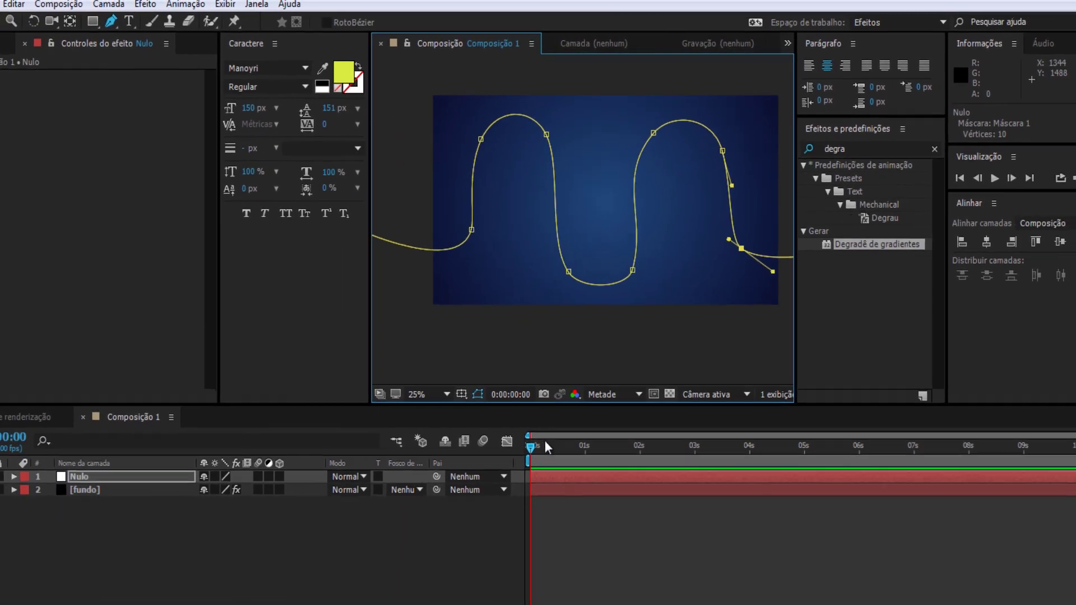
- Paste Máscara 1's mask path into Nulo's Position as keyframes
left_click(535, 324)
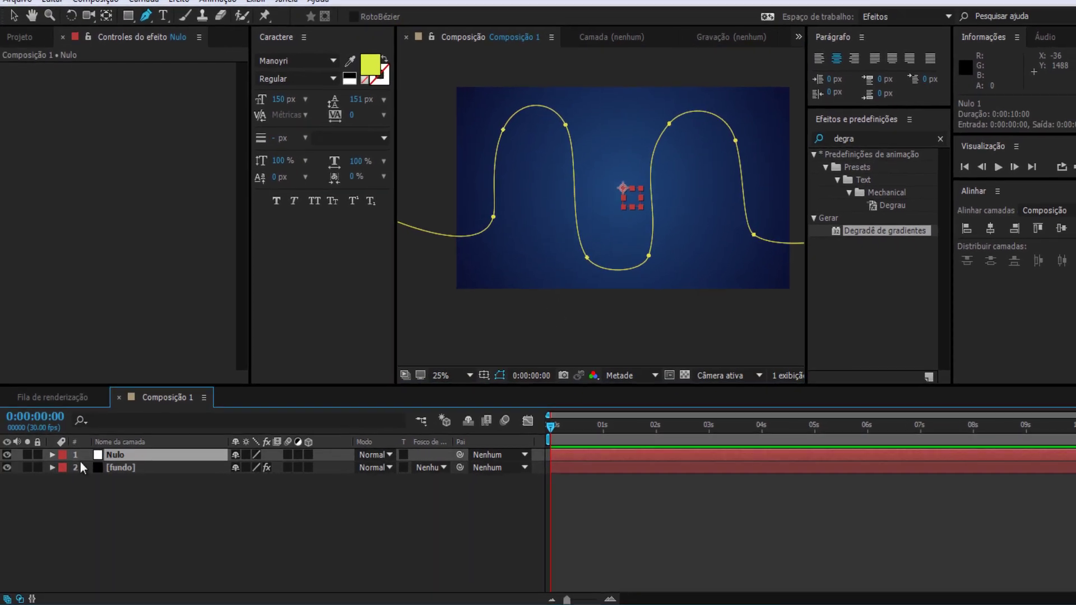
left_click(51, 456)
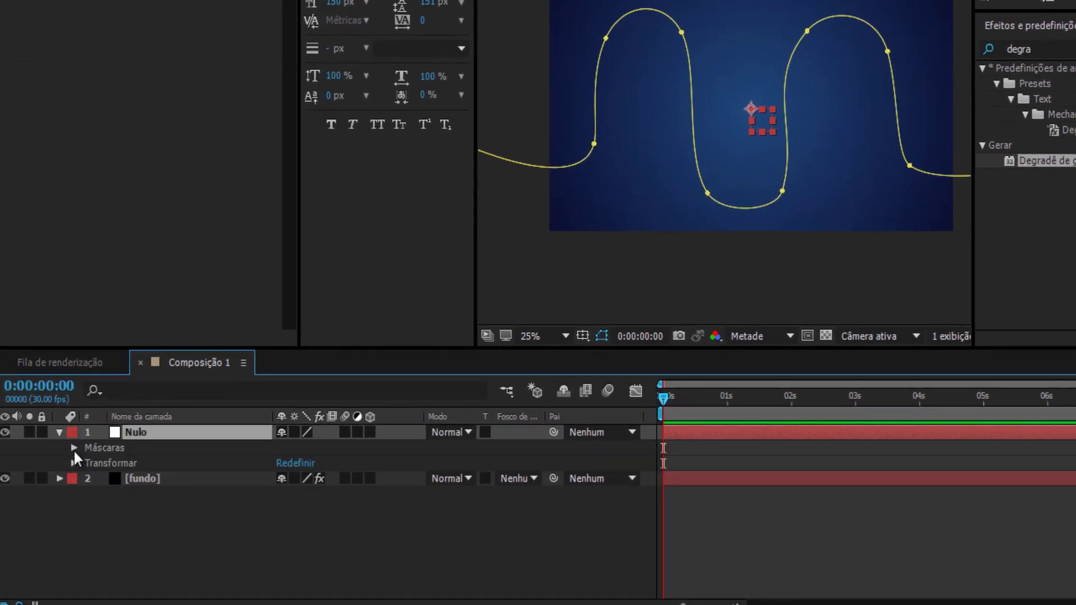
left_click(73, 448)
left_click(88, 463)
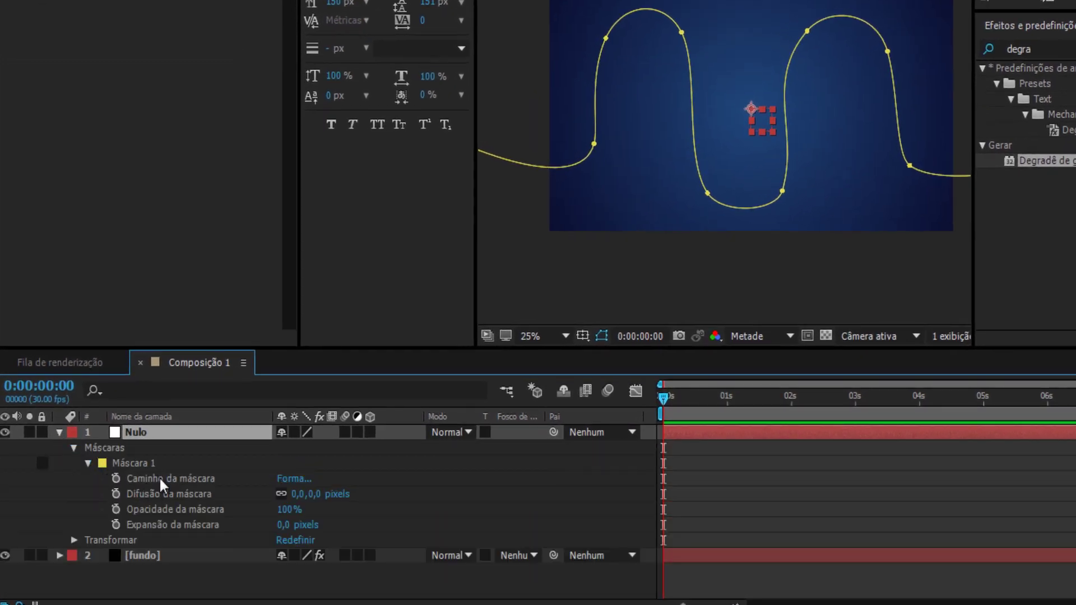
left_click(159, 479)
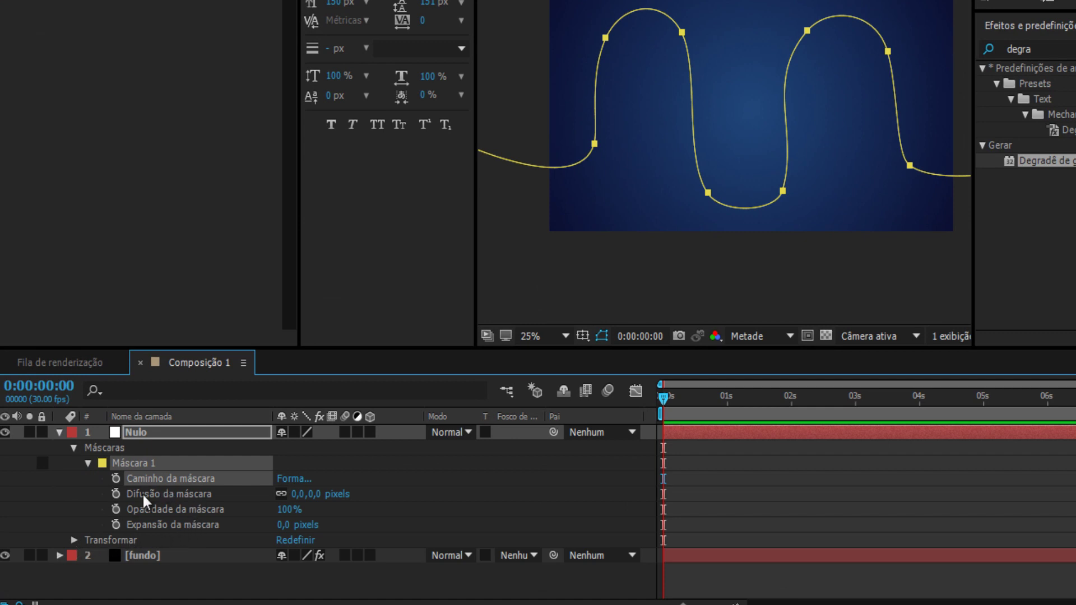
left_click(156, 436)
key("p")
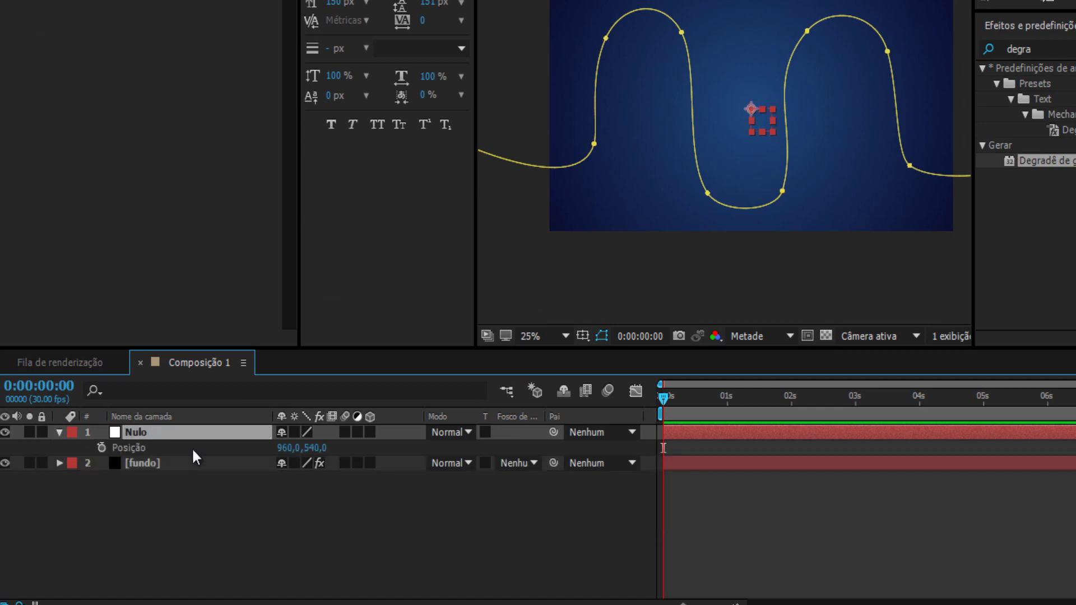
left_click(133, 452)
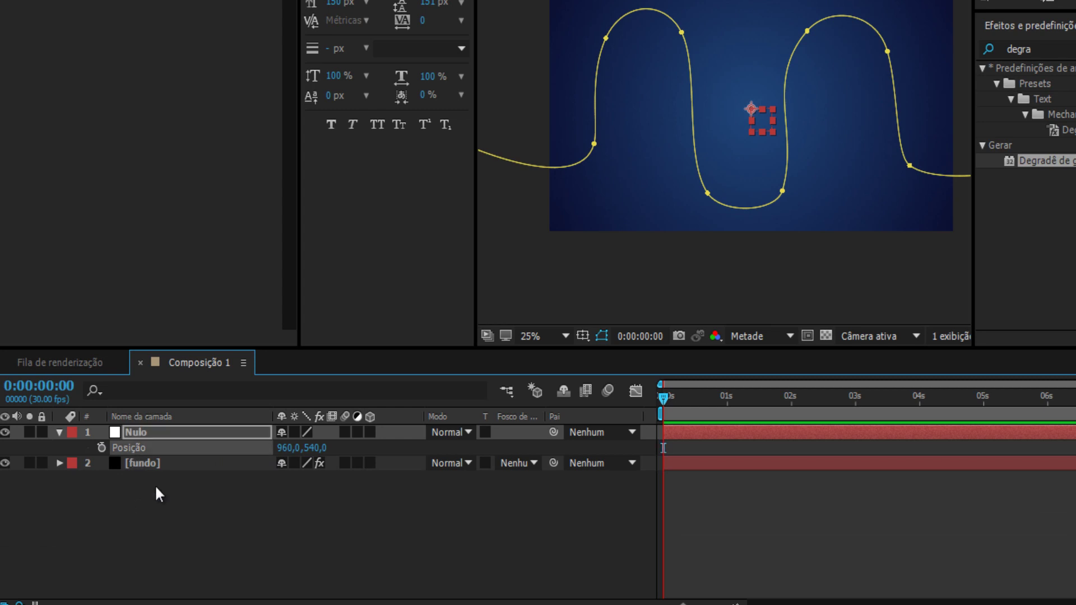
key("ctrl+v")
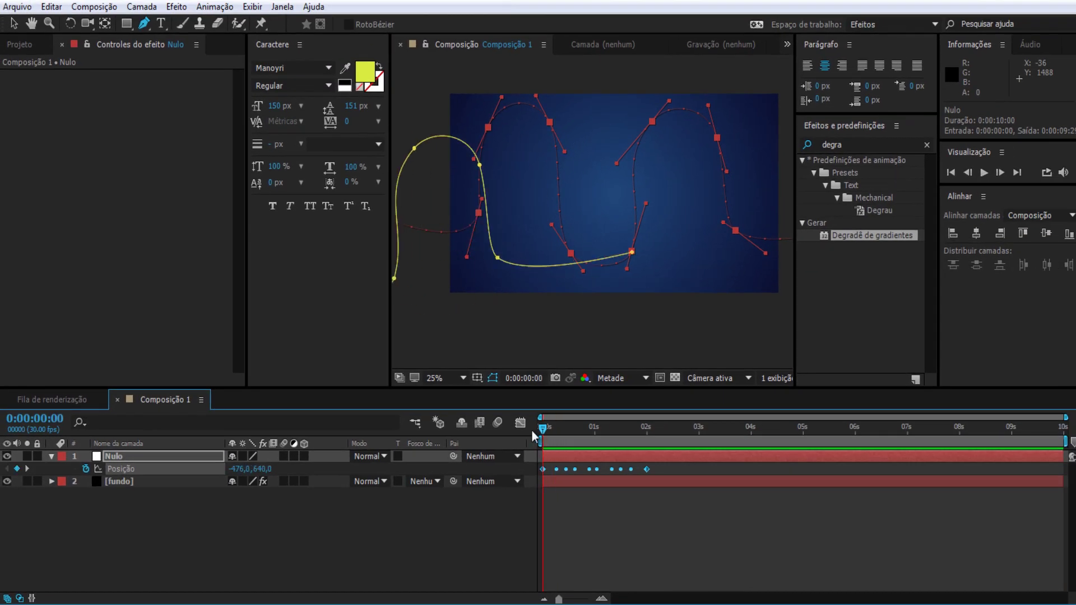
- Scrub to check the null's motion, then delete the mask from Nulo
mouse_move(534, 429)
left_mouse_down()
mouse_move(631, 427)
mouse_move(487, 441)
left_mouse_up()
left_click(50, 457)
left_click(50, 456)
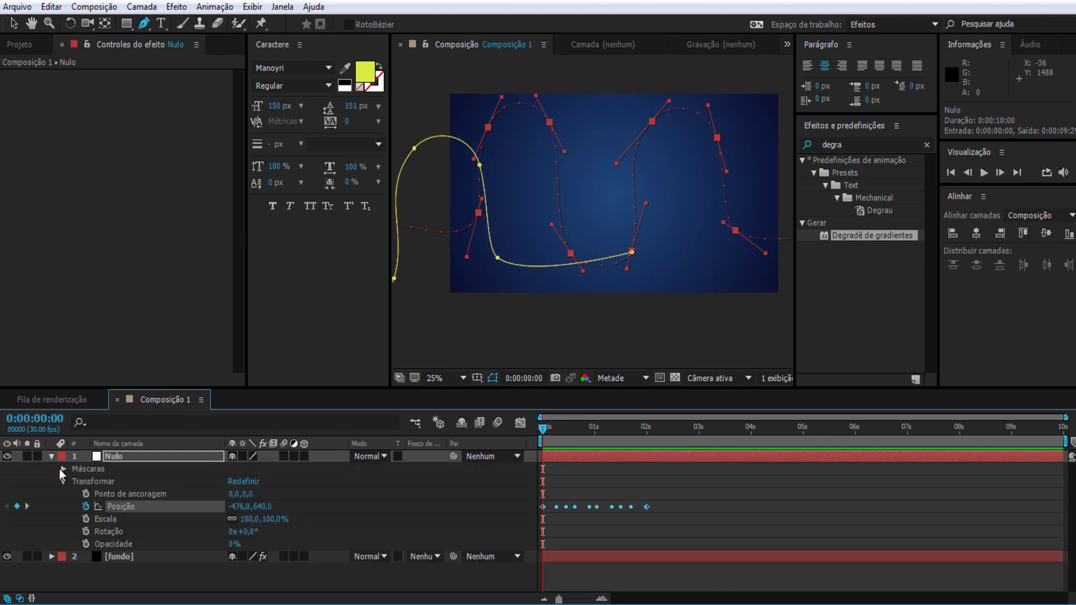
left_click(95, 469)
key("Delete")
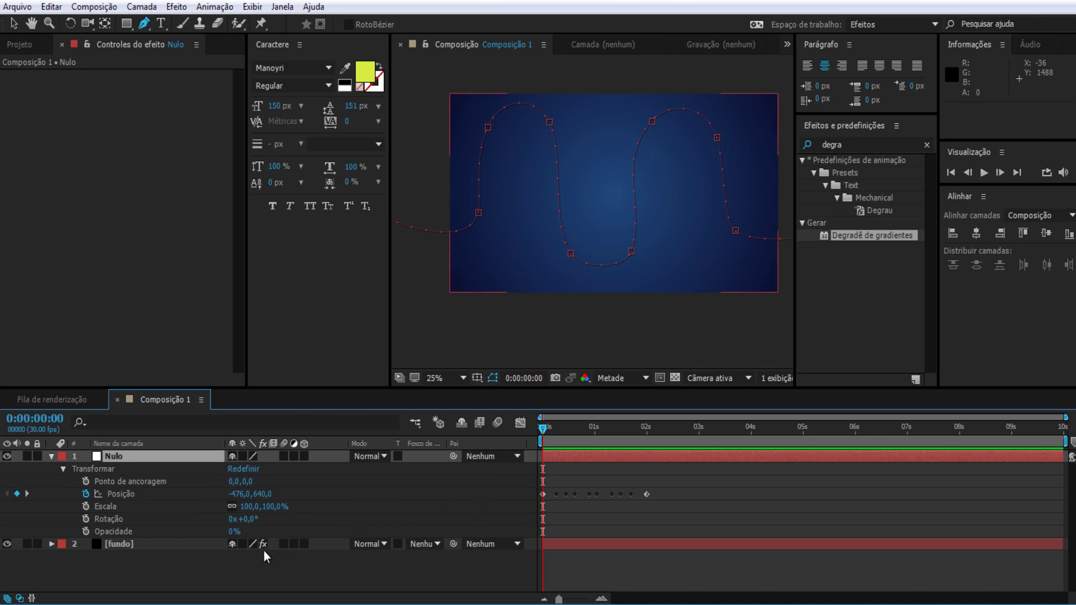
left_click(190, 567)
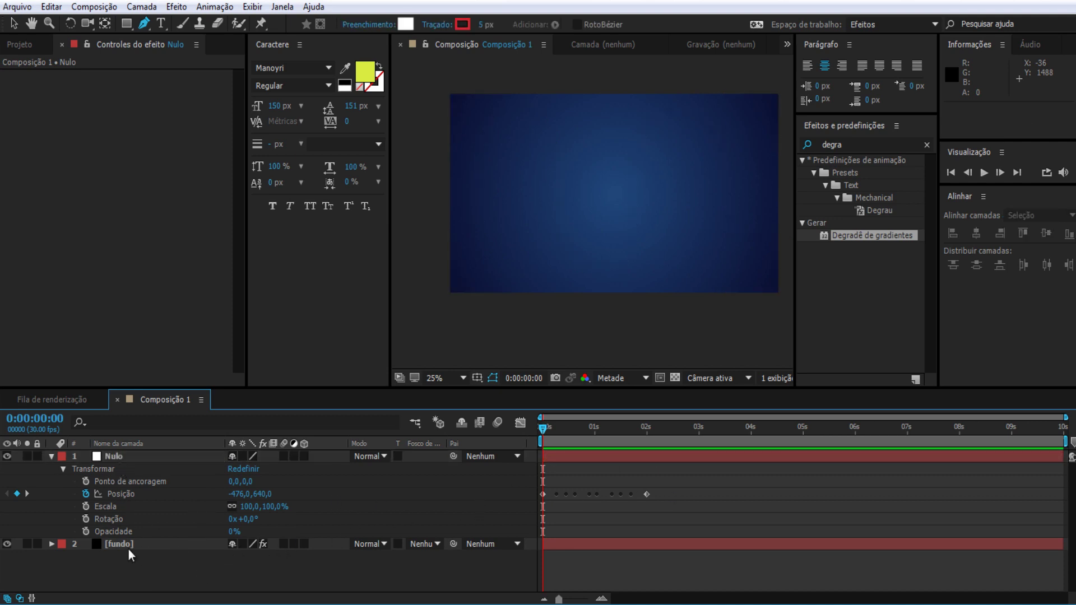
- Stretch Nulo's Position keyframes to end at 0:00:05:00, then preview and scrub the motion
mouse_move(648, 494)
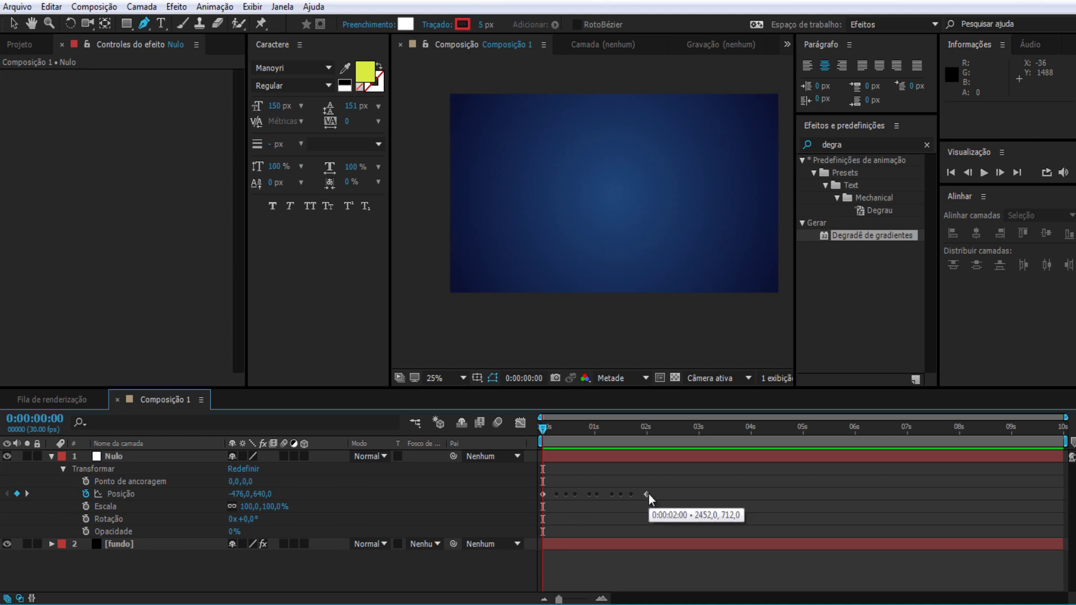
left_click_drag(648, 493, 704, 496)
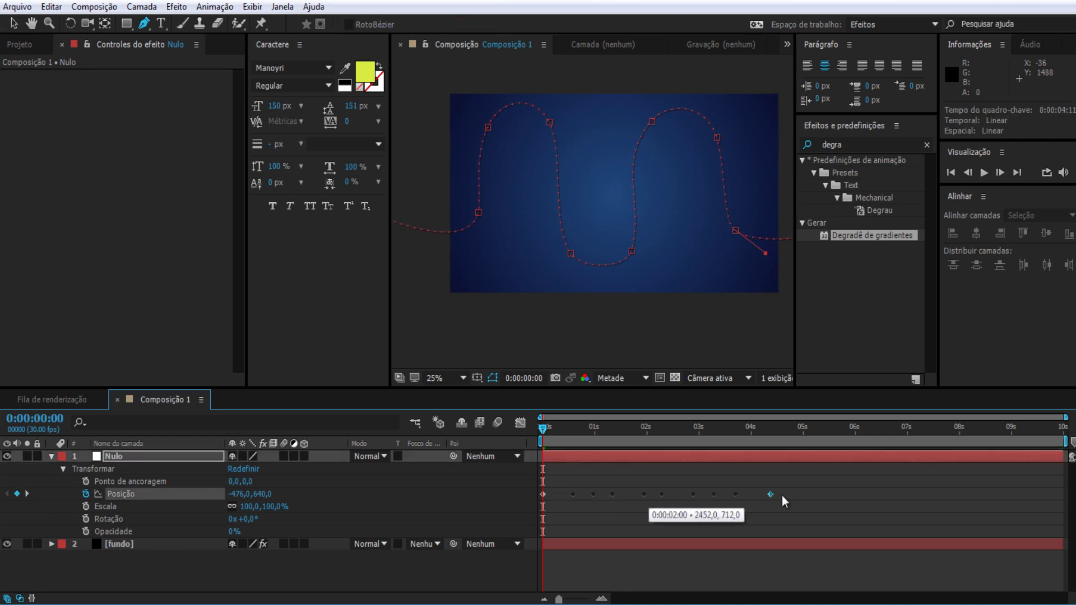
left_click_drag(782, 495, 804, 493)
left_click(803, 432)
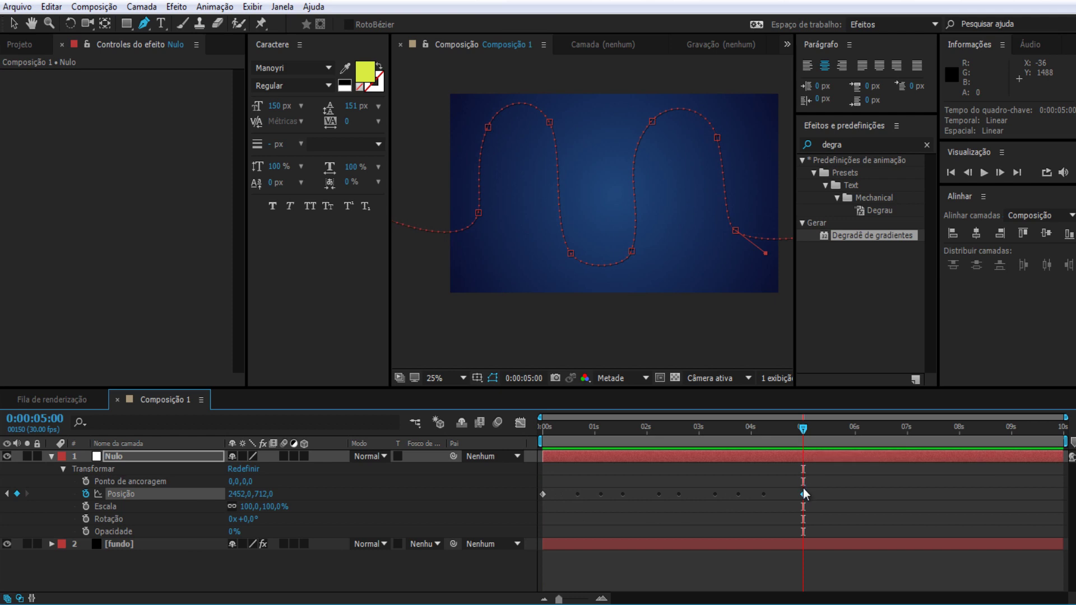
key("Home")
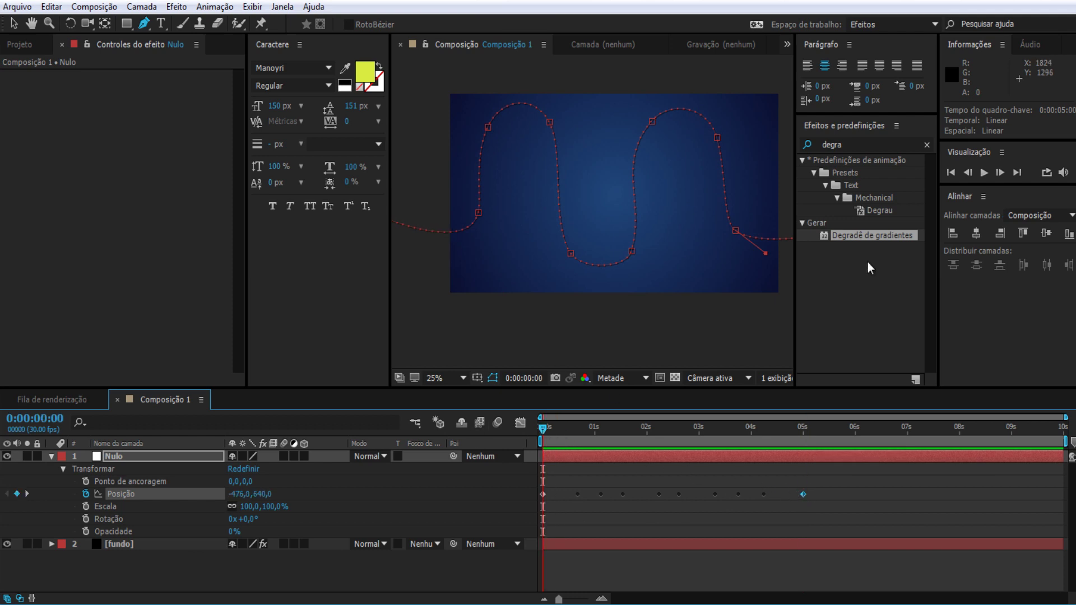
left_click(990, 173)
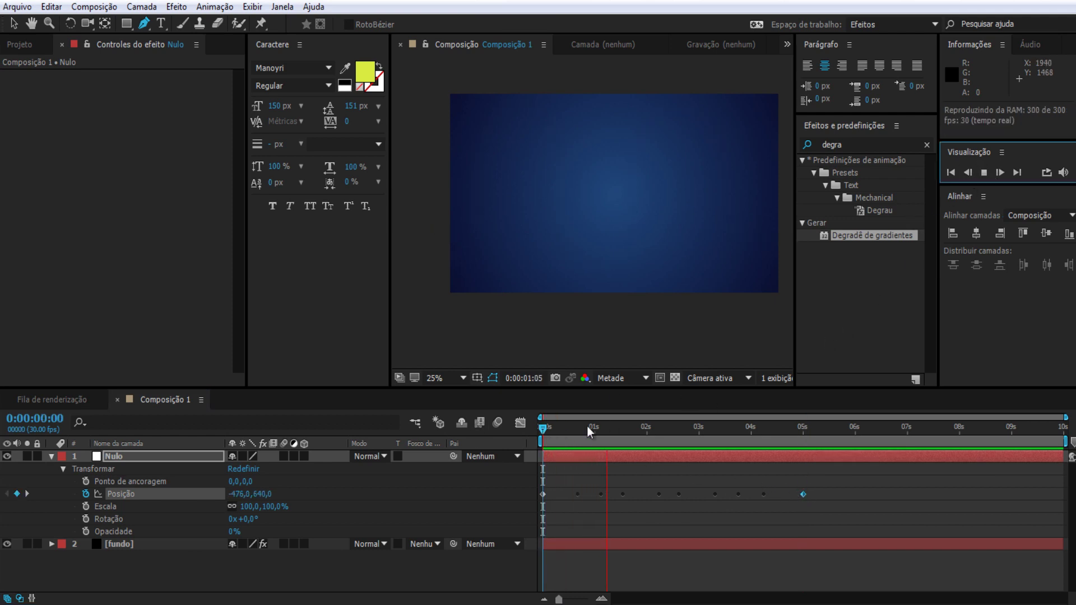
left_click(608, 430)
mouse_move(607, 430)
left_mouse_down()
mouse_move(805, 438)
mouse_move(688, 438)
left_mouse_up()
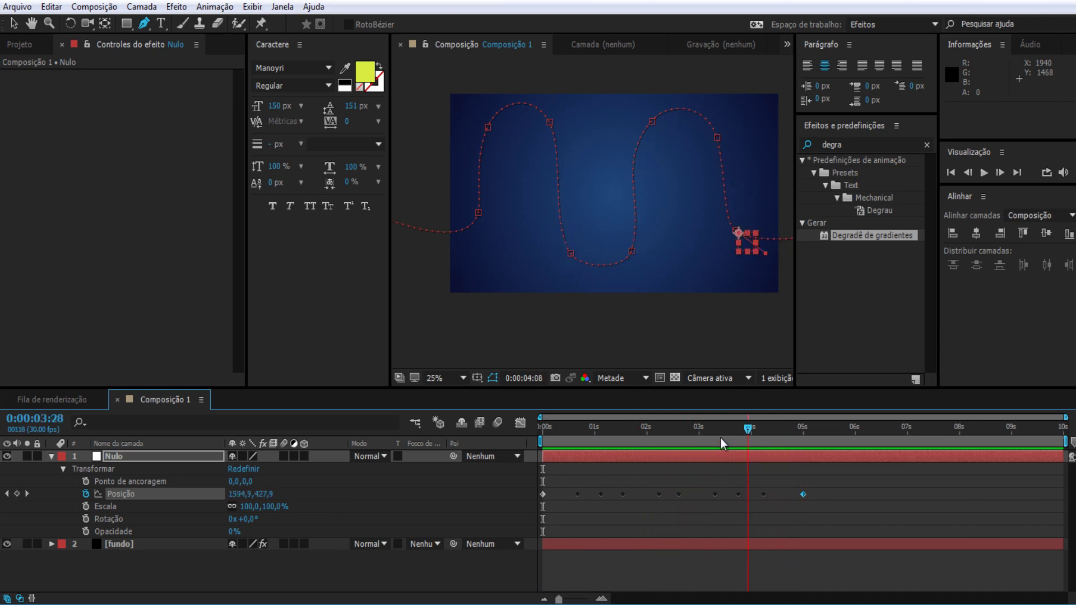
left_click(51, 455)
- Add a new black solid layer named particulas
right_click(133, 508)
mouse_move(280, 365)
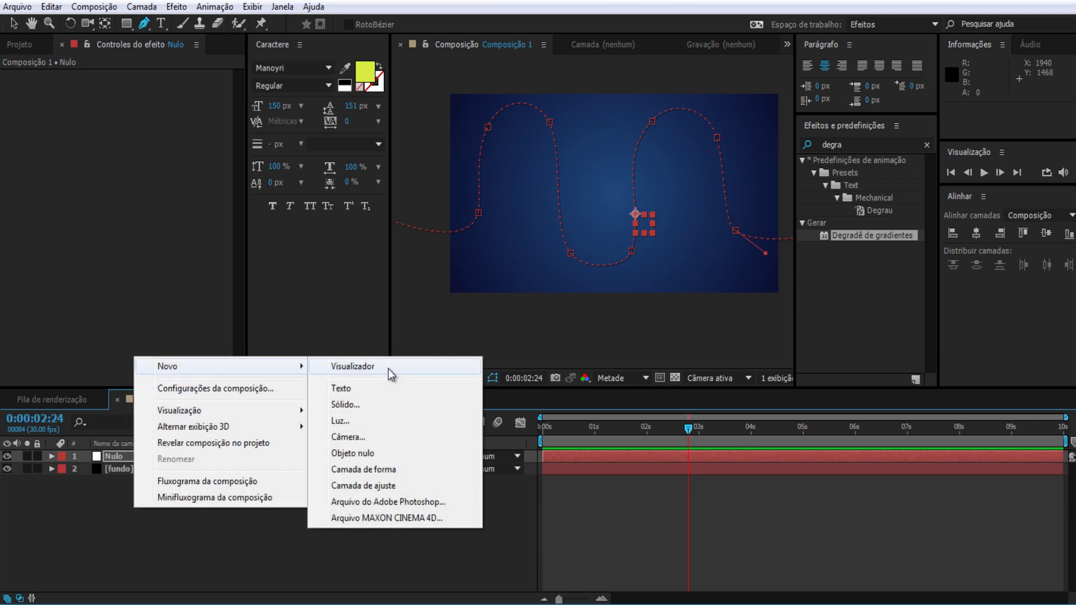
left_click(353, 404)
type("particulas")
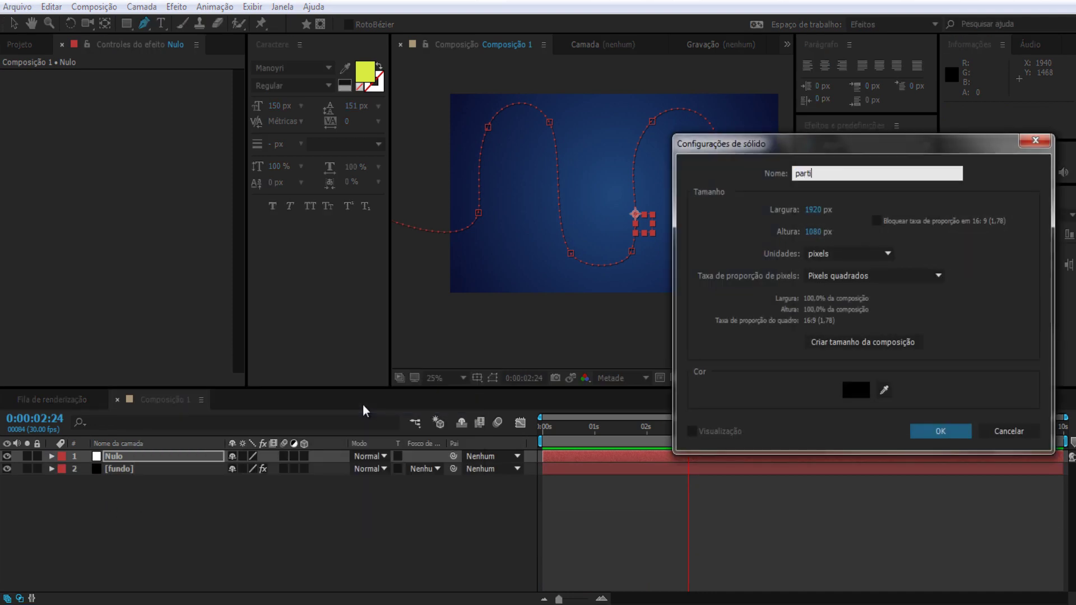
left_click(940, 431)
- Apply CC Particle World to particulas and show its Producer settings
left_click(850, 140)
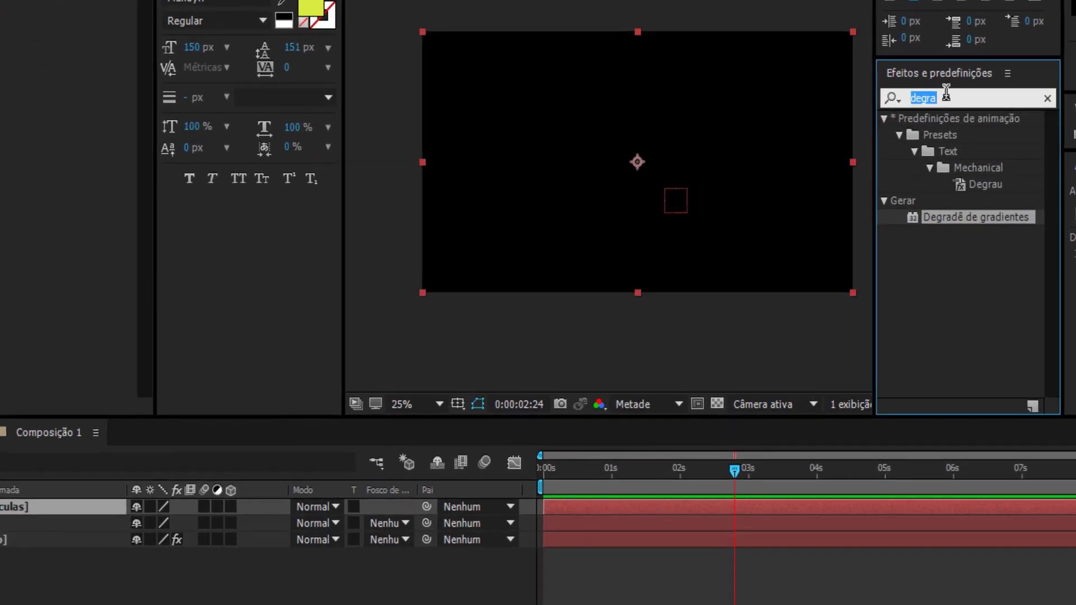
type("particle")
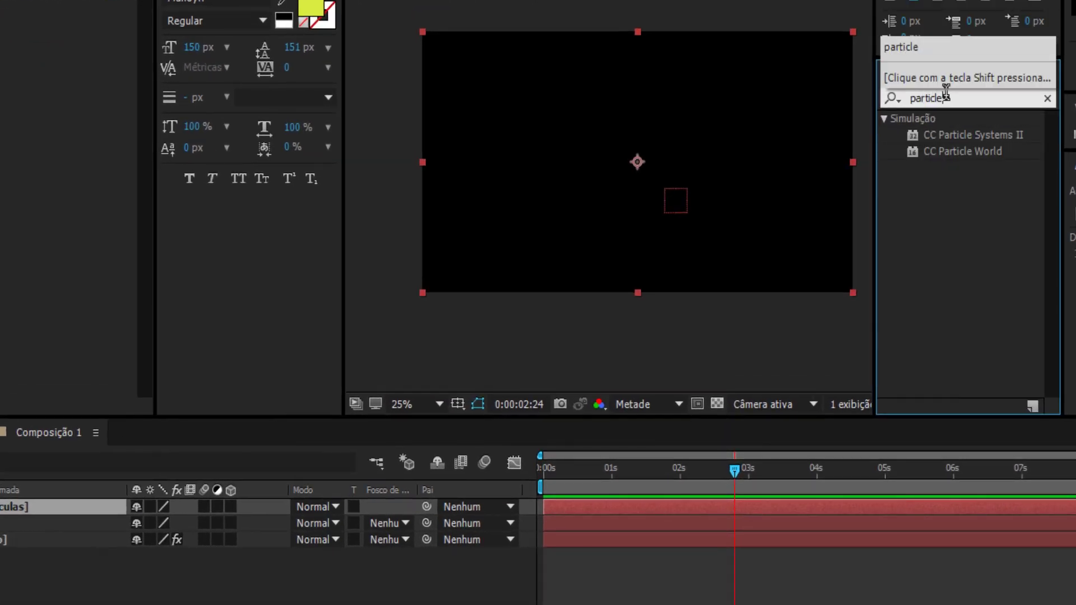
left_click(960, 149)
double_click(960, 149)
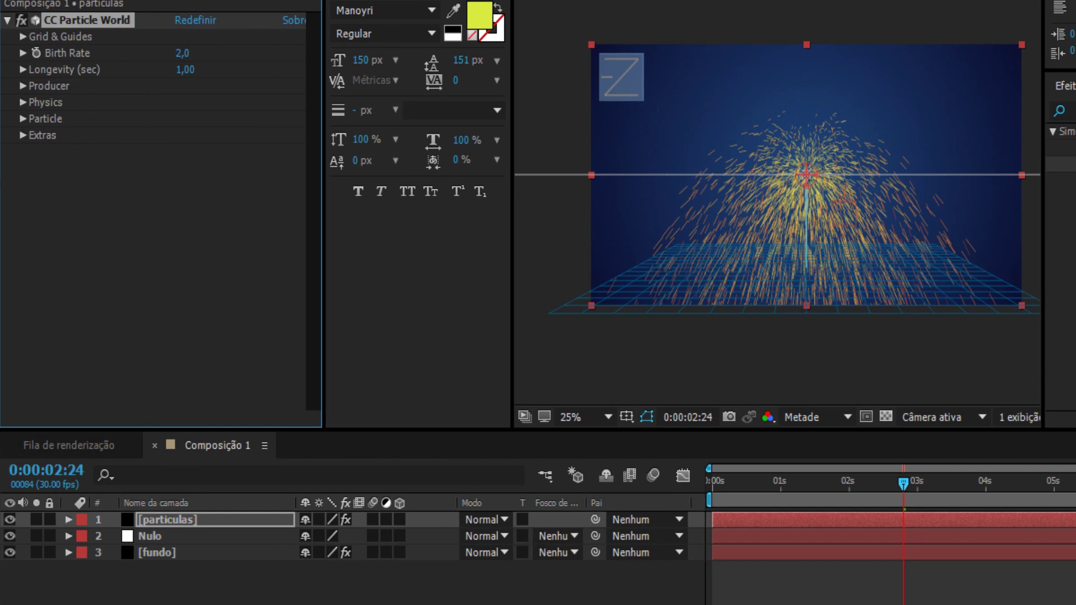
left_click(23, 85)
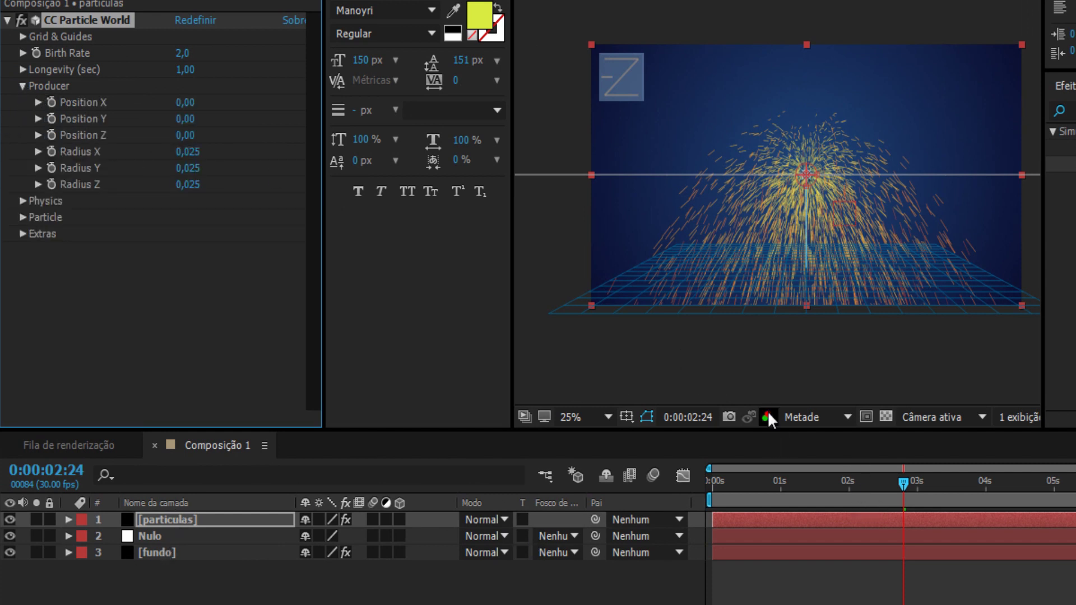
- Return to the timeline start and select the first line in the prepared expressions document
left_click(749, 482)
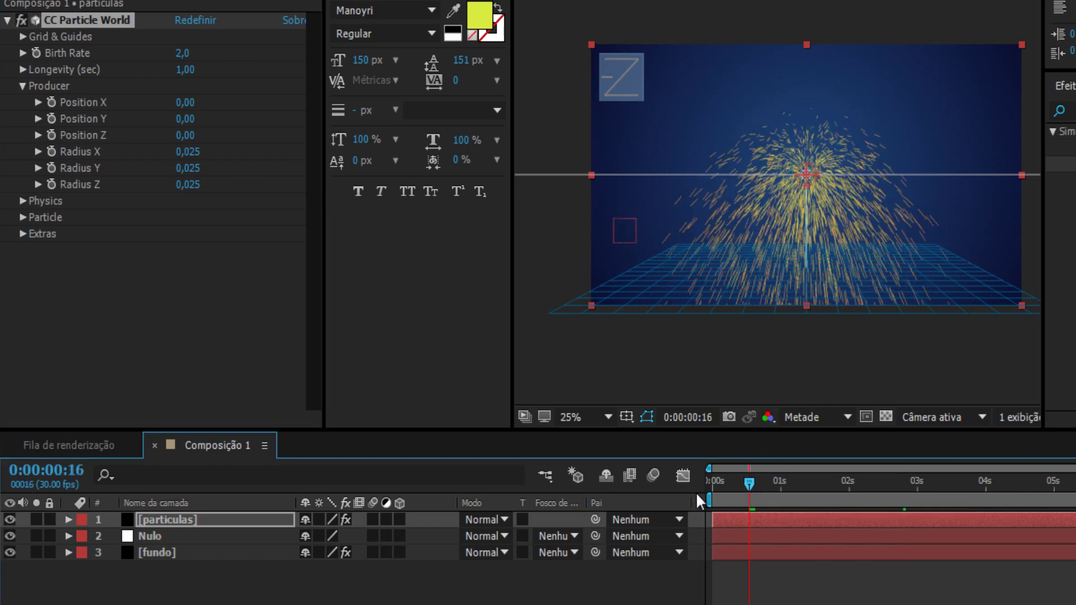
key("Home")
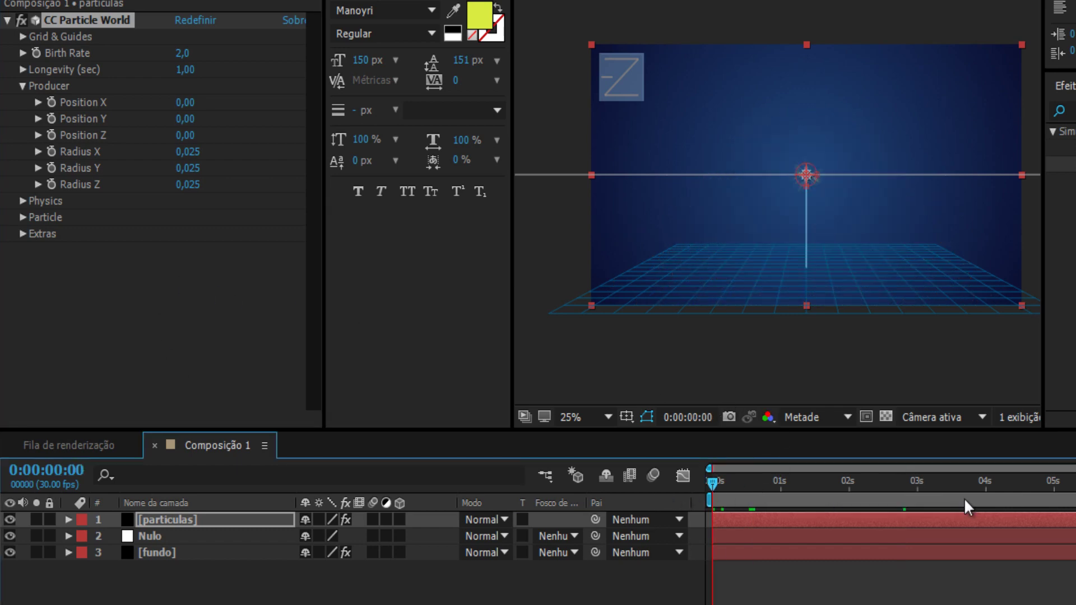
key("alt+Tab")
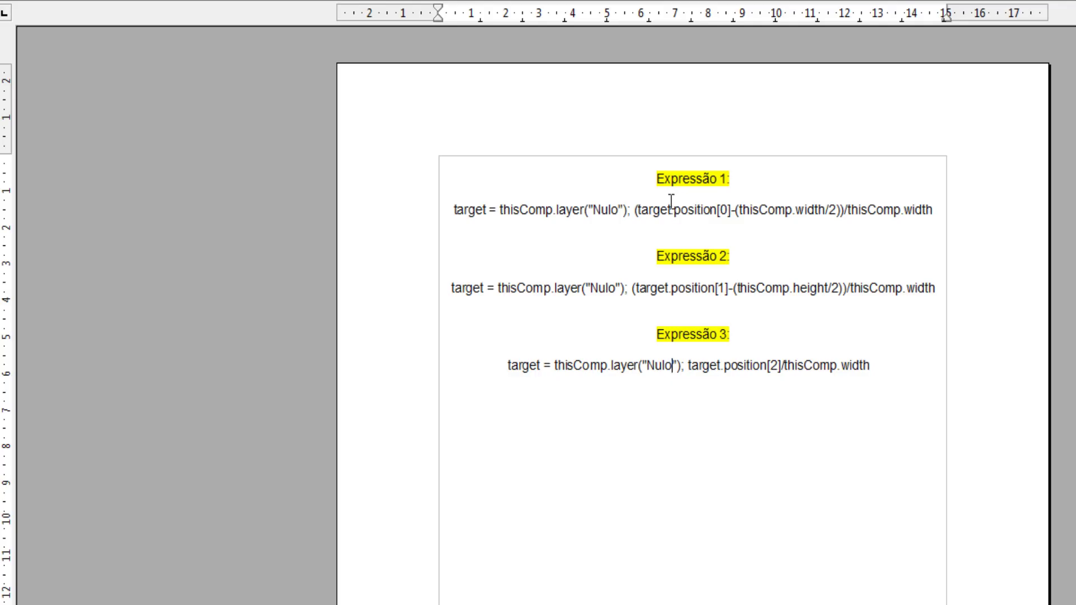
triple_click(665, 216)
key("ctrl+c")
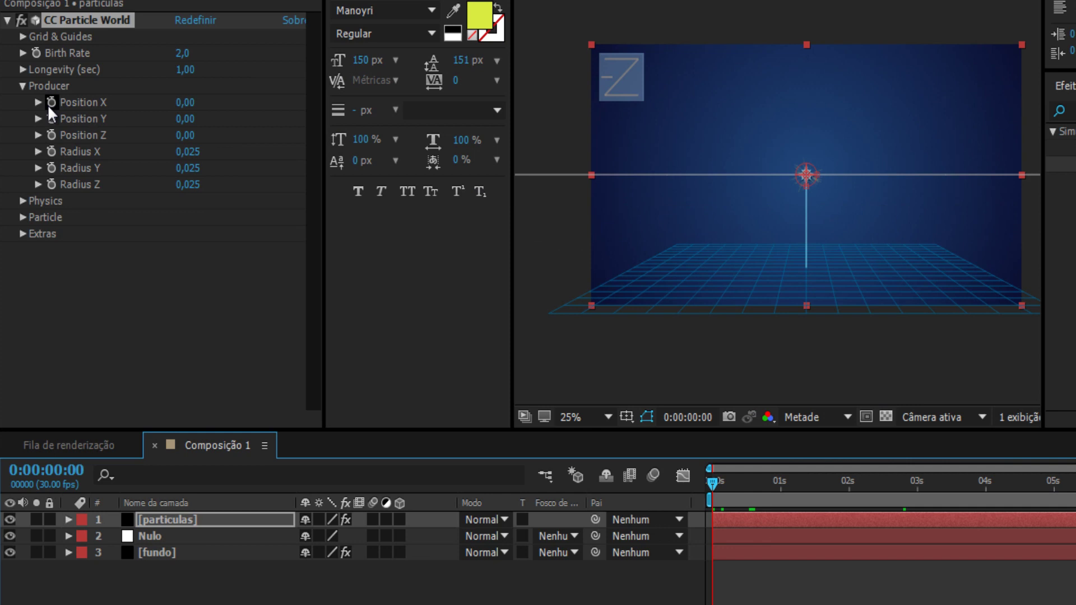
- Paste the Nulo-linked expression into the producer's Position X
left_click(52, 102, "alt")
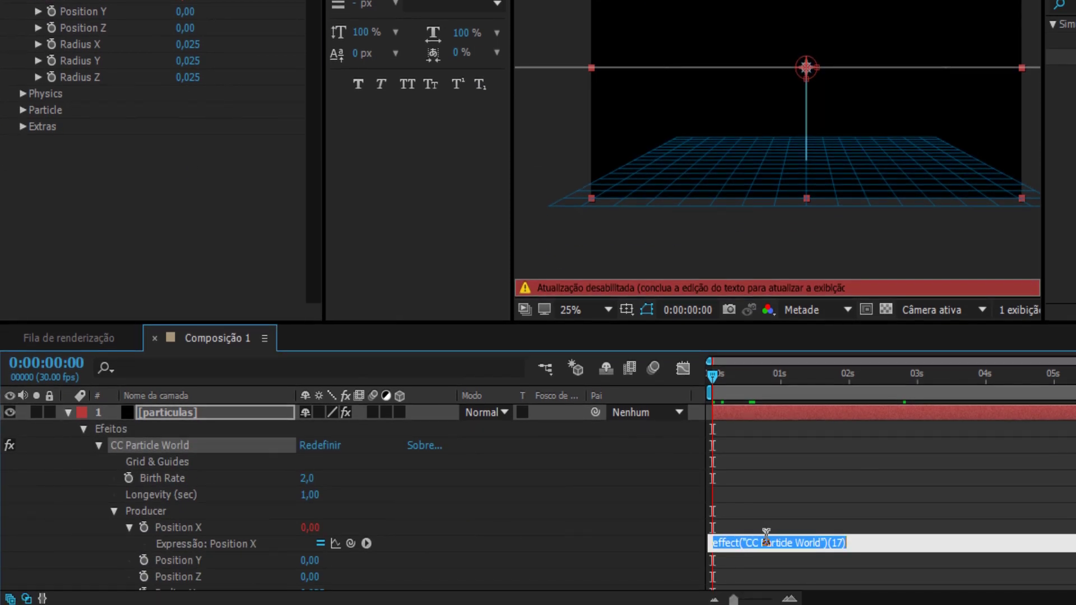
key("ctrl+v")
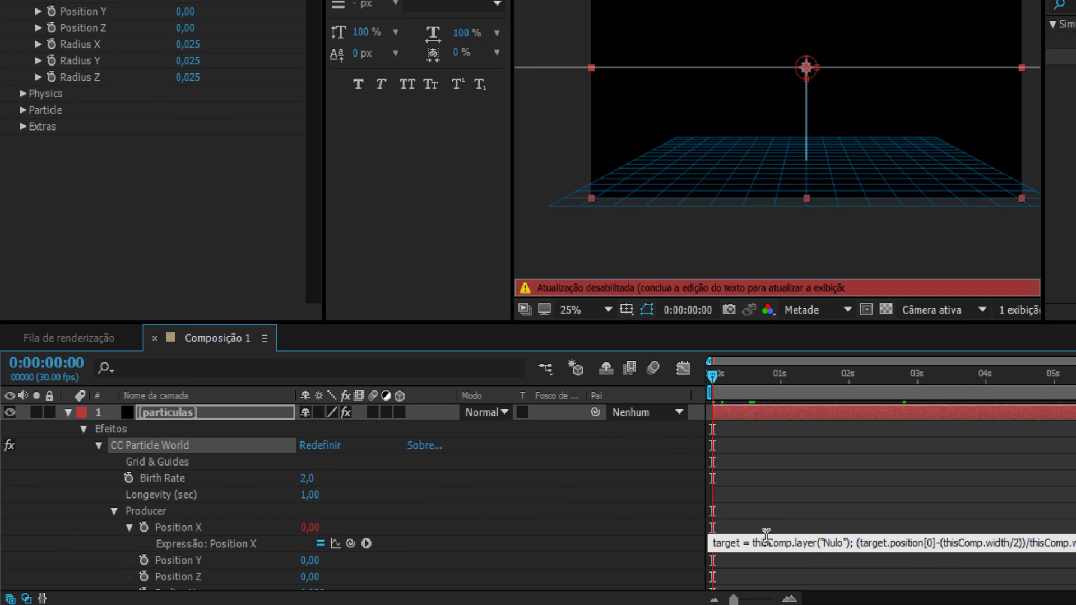
key("KP_Enter")
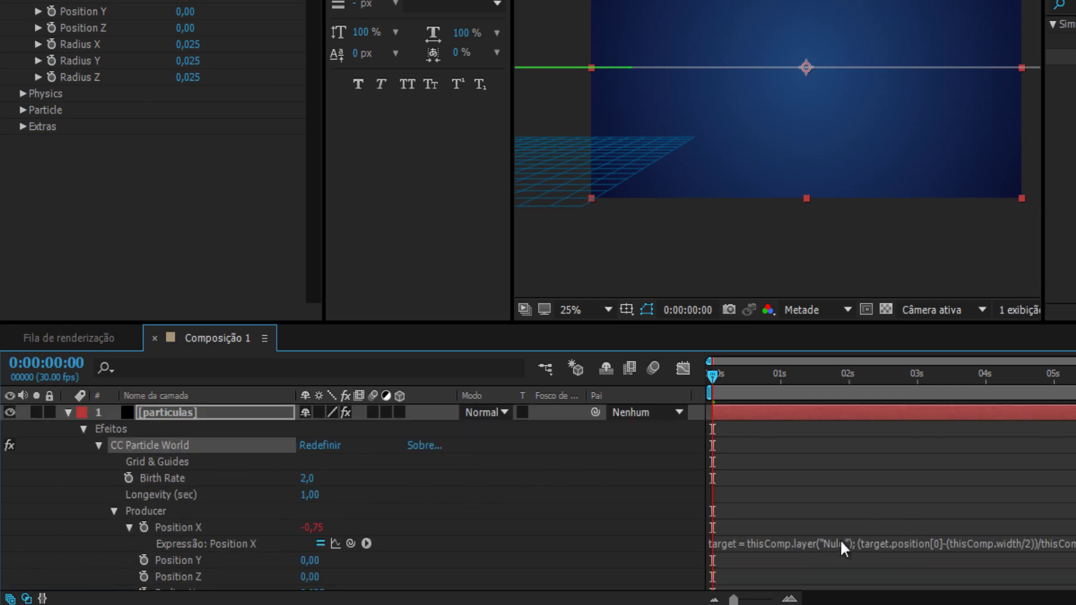
scroll(325, 546, "down", 3)
scroll(267, 516, "down", 2)
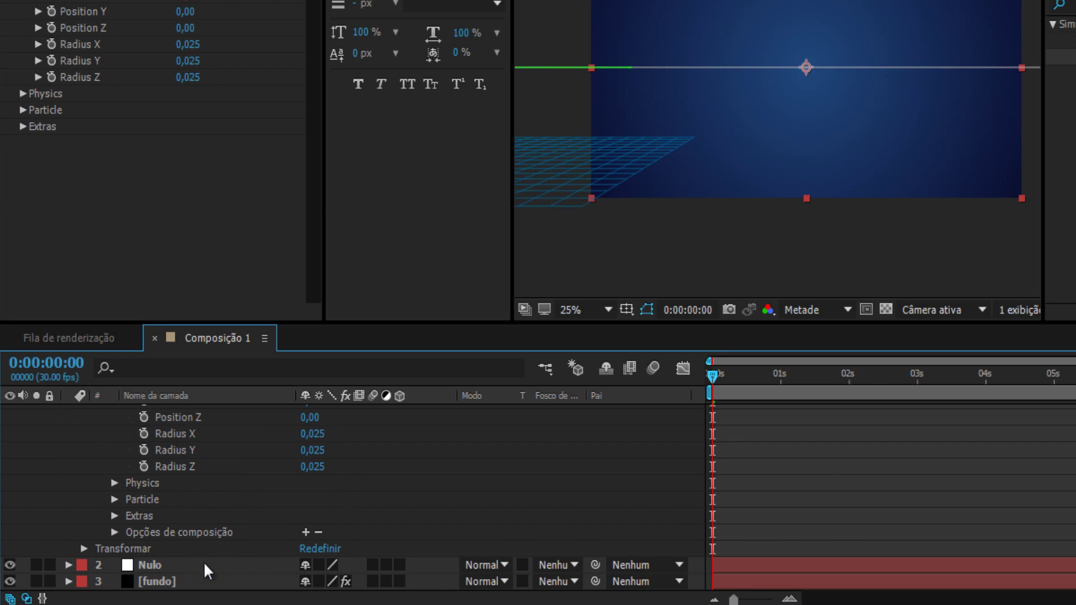
scroll(233, 550, "up", 5)
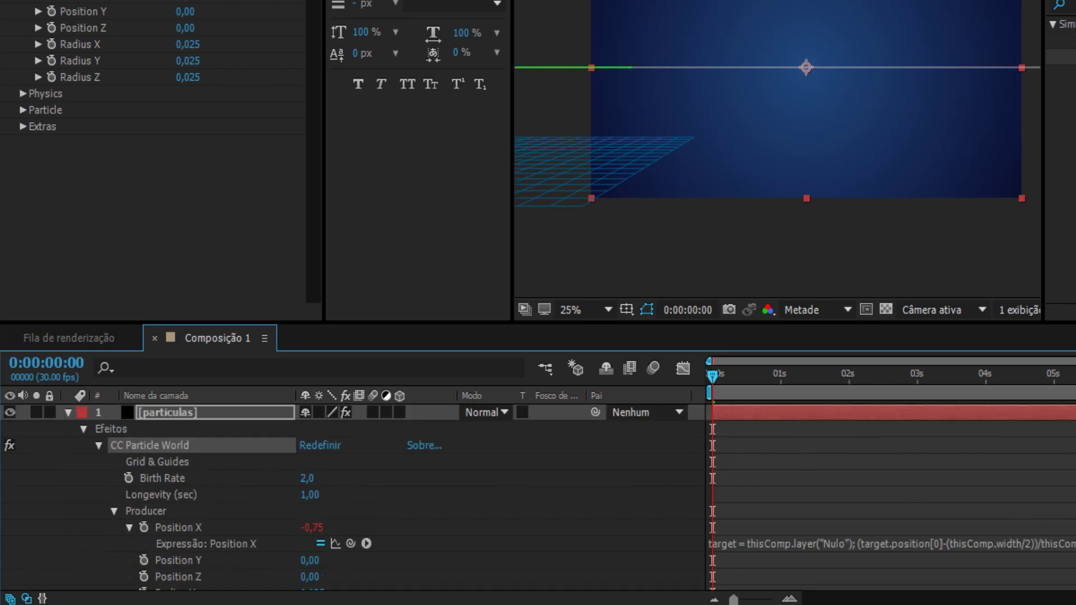
- Add the Nulo-linked expressions from the notes to Position Y and Position Z
key("alt+Tab")
triple_click(649, 180)
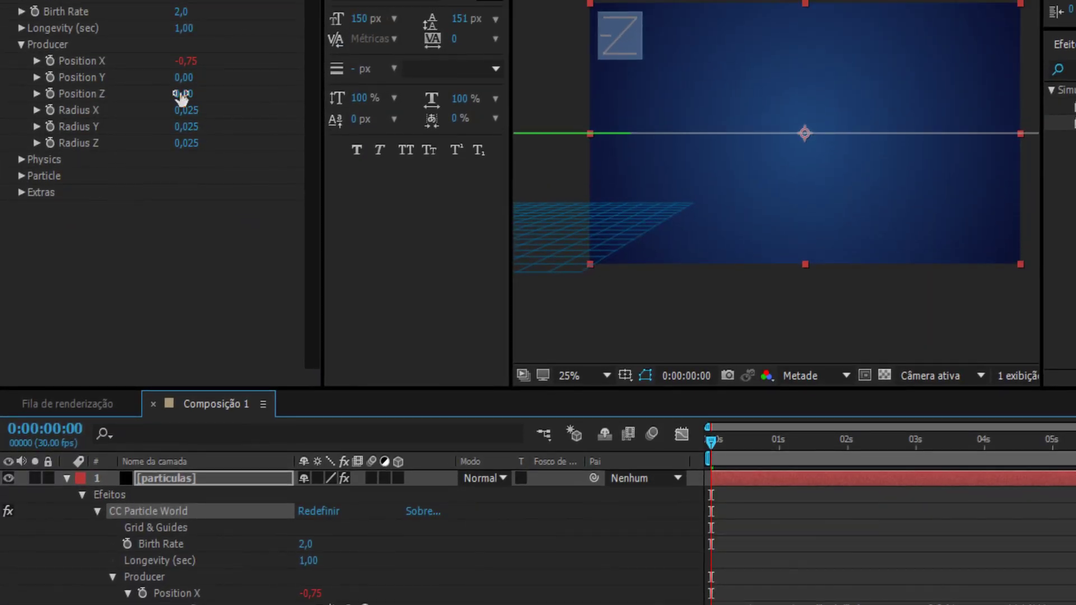
left_click(49, 78, "alt")
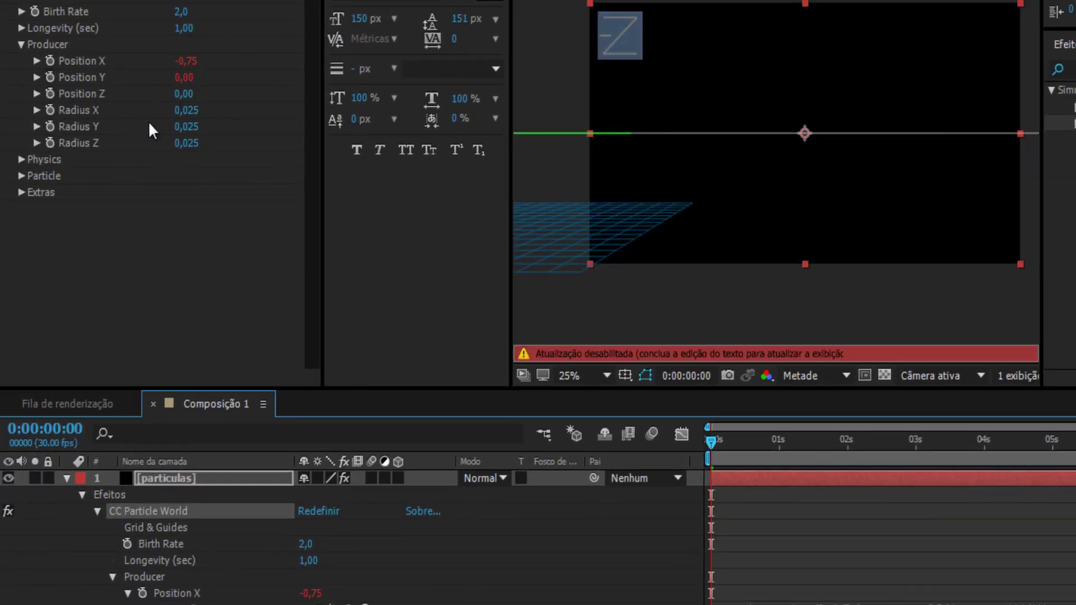
left_click(801, 549)
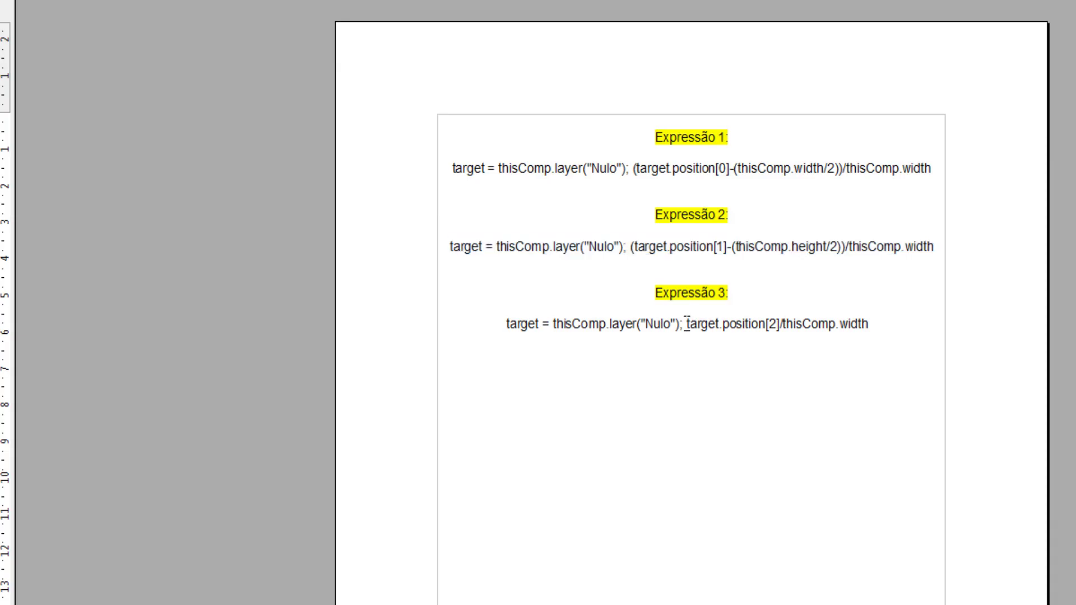
triple_click(702, 324)
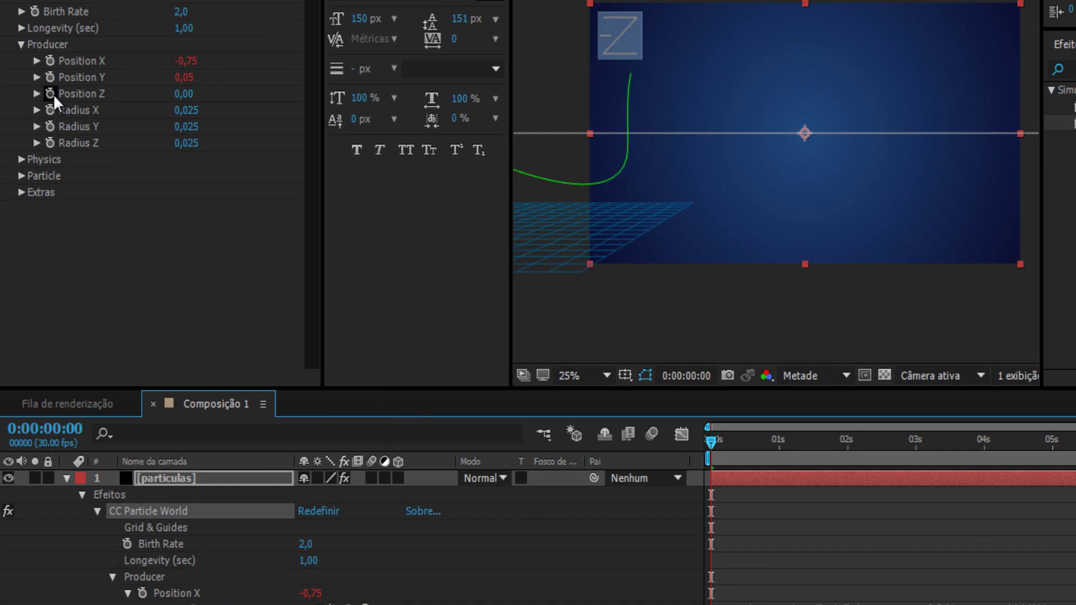
left_click(53, 93, "alt")
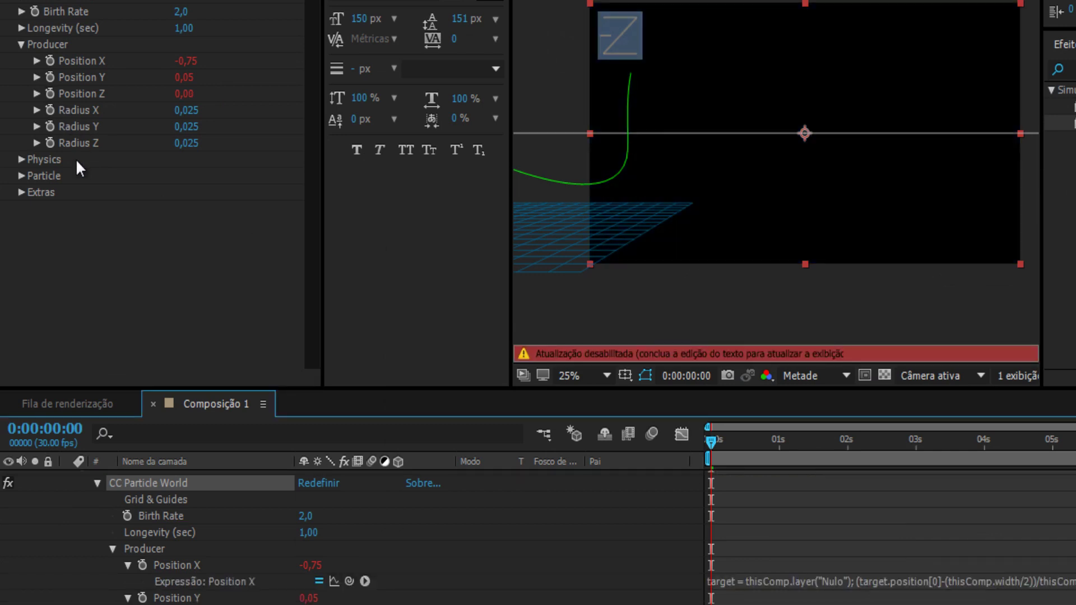
left_click(76, 160)
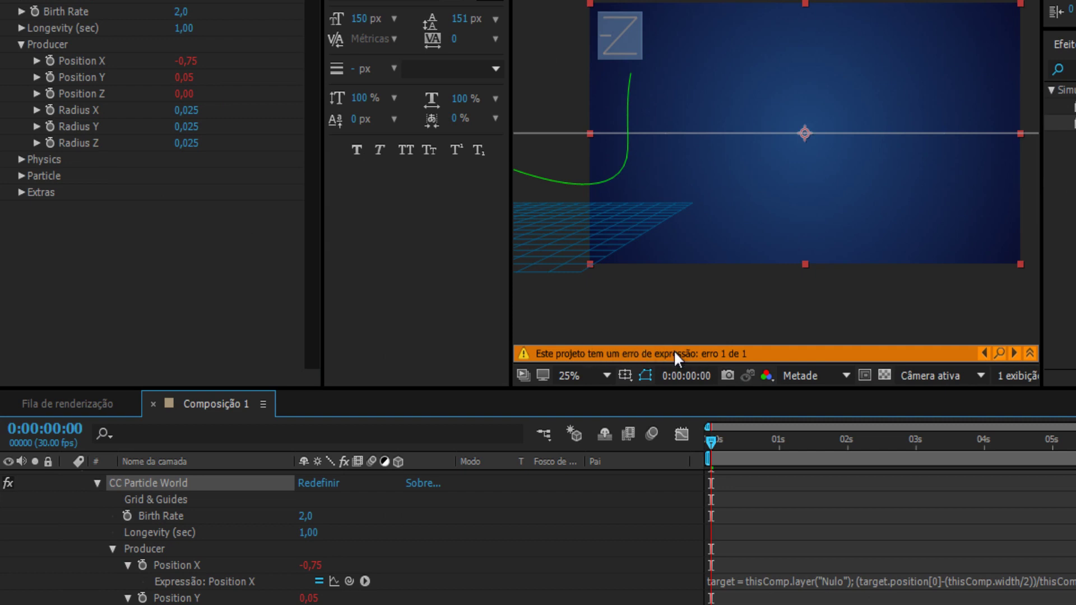
scroll(75, 541, "up", 2)
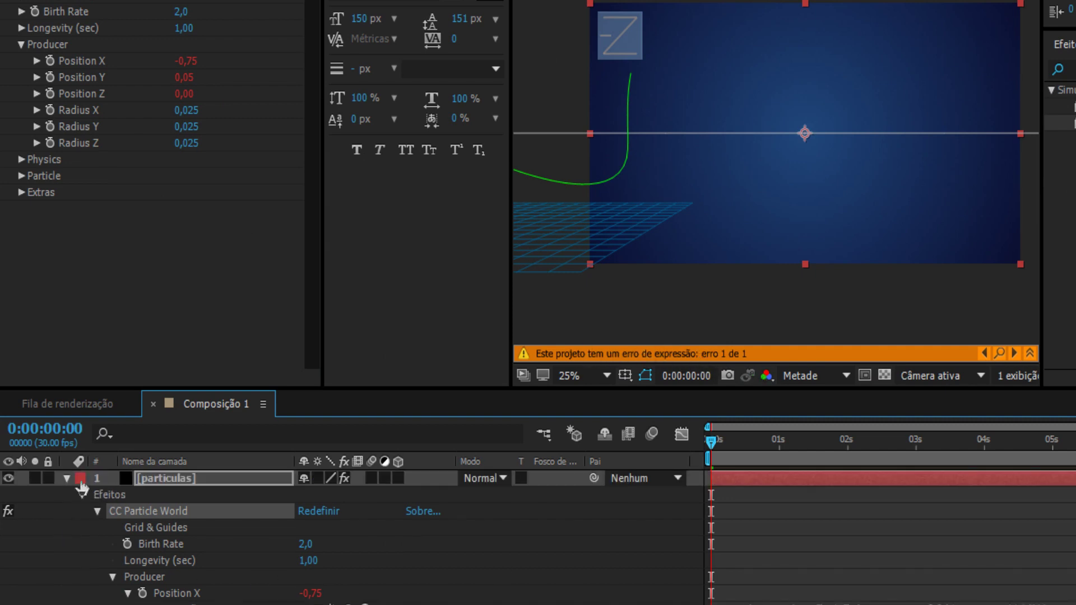
- Collapse the particulas layer and turn on the Nulo layer's 3D switch
left_click(68, 478)
left_click(227, 495)
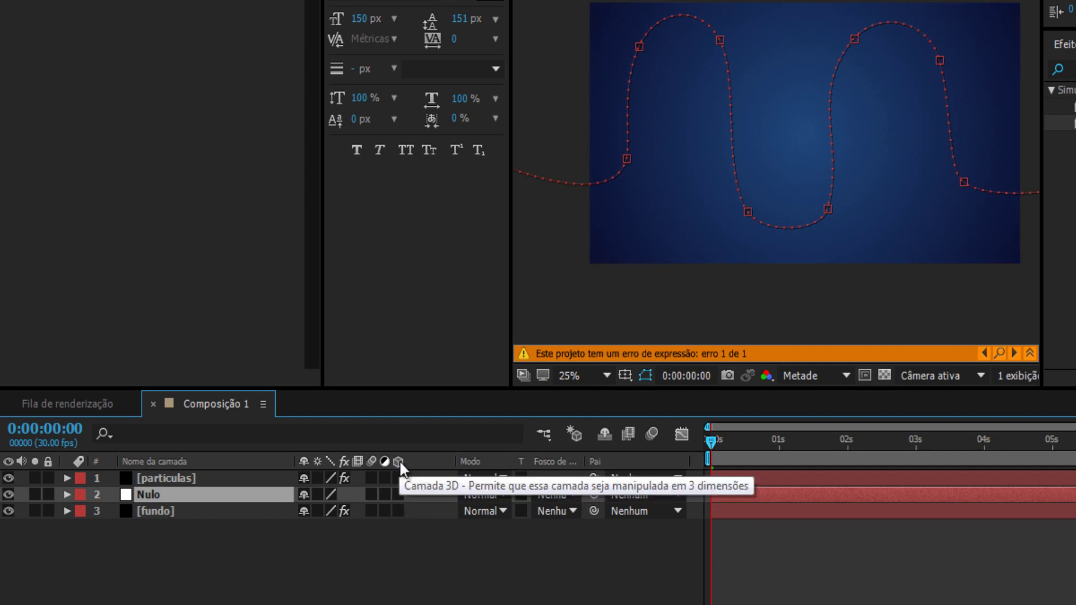
left_click(398, 494)
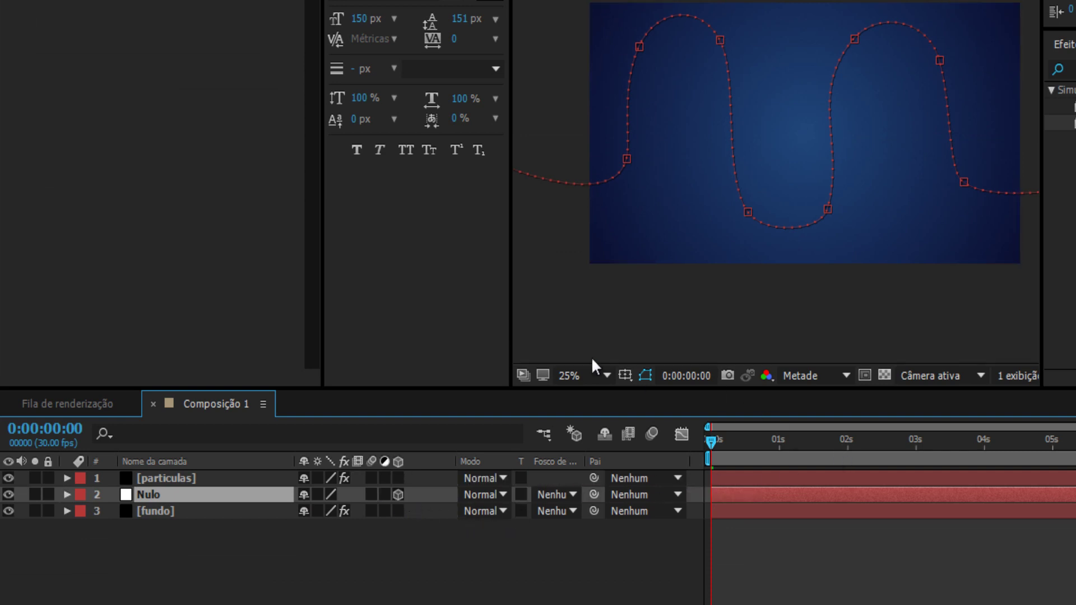
- Scrub the timeline to preview the particles streaming along the wavy path
mouse_move(712, 443)
left_mouse_down()
mouse_move(598, 433)
mouse_move(658, 430)
left_mouse_up()
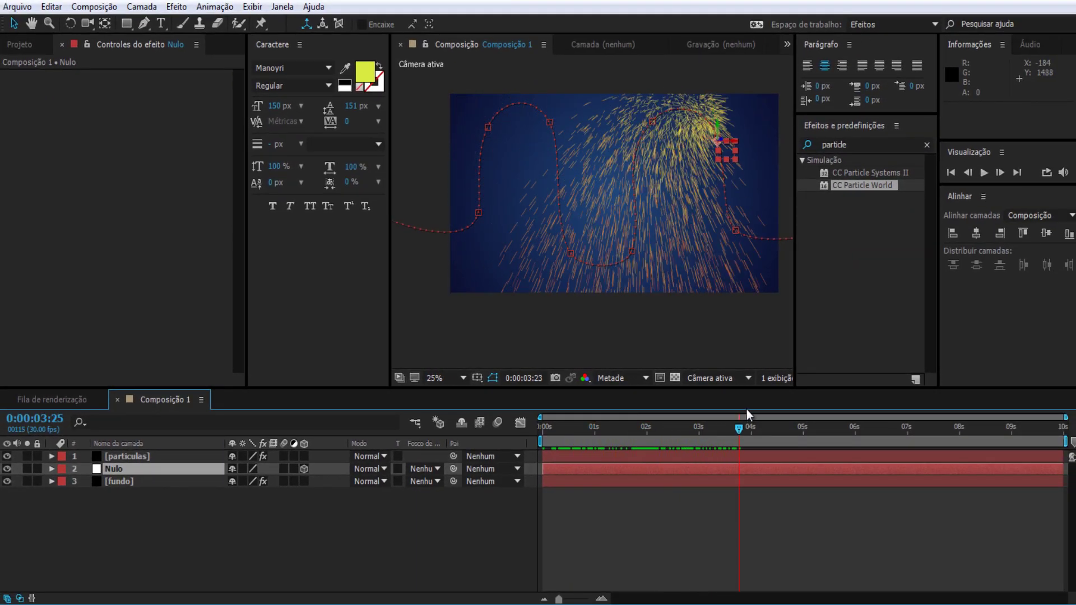
mouse_move(658, 429)
left_mouse_down()
mouse_move(770, 414)
mouse_move(585, 428)
left_mouse_up()
left_click(120, 444)
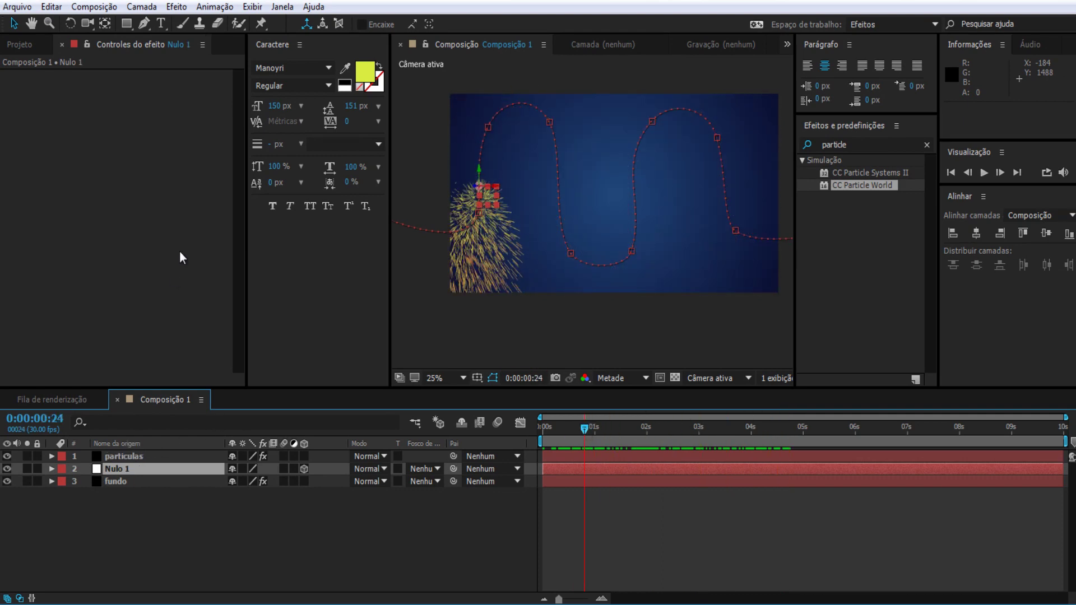
- Set the particulas Birth Rate to 6 and Longevity to 3 seconds
left_click(139, 458)
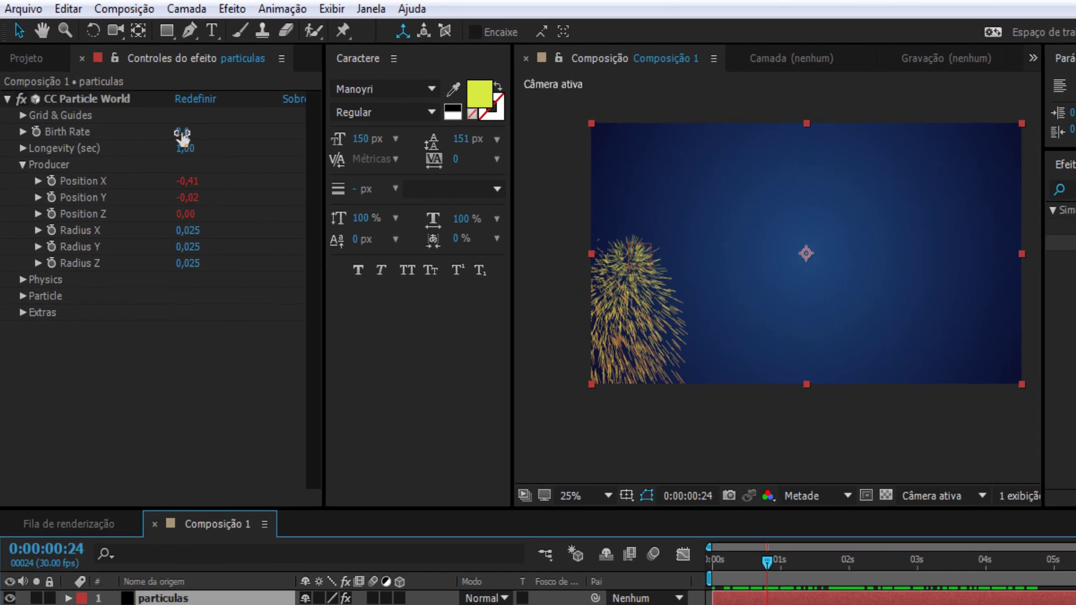
left_click(182, 133)
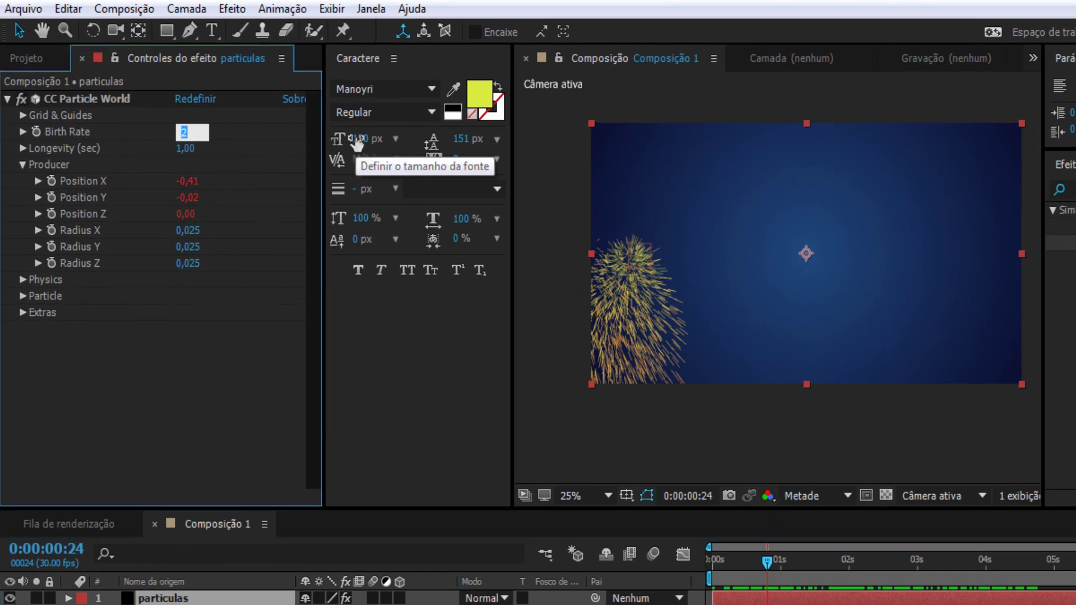
type("6")
key("Return")
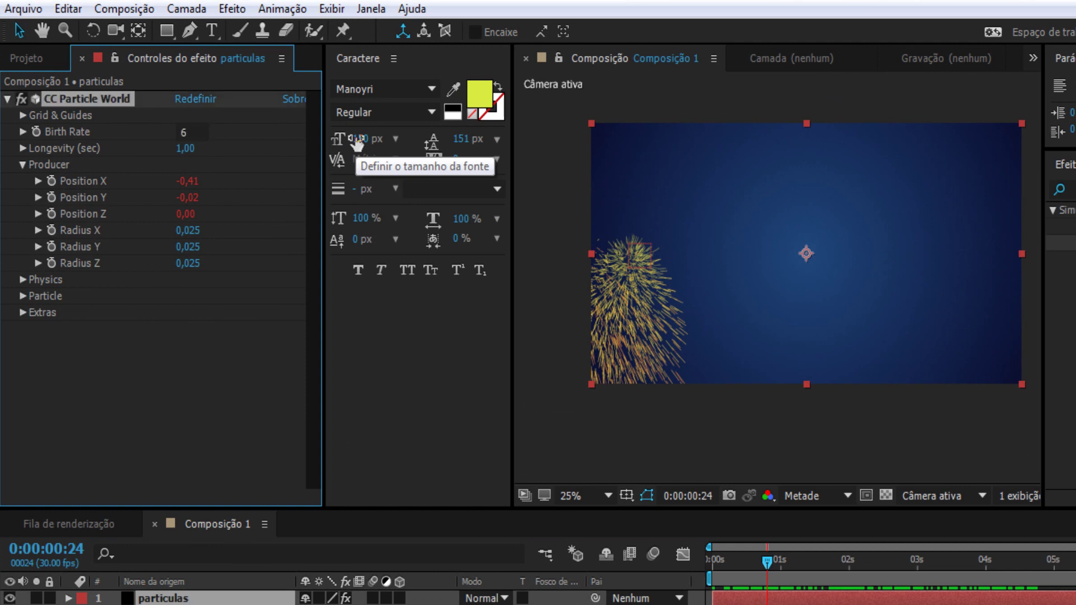
left_click(193, 151)
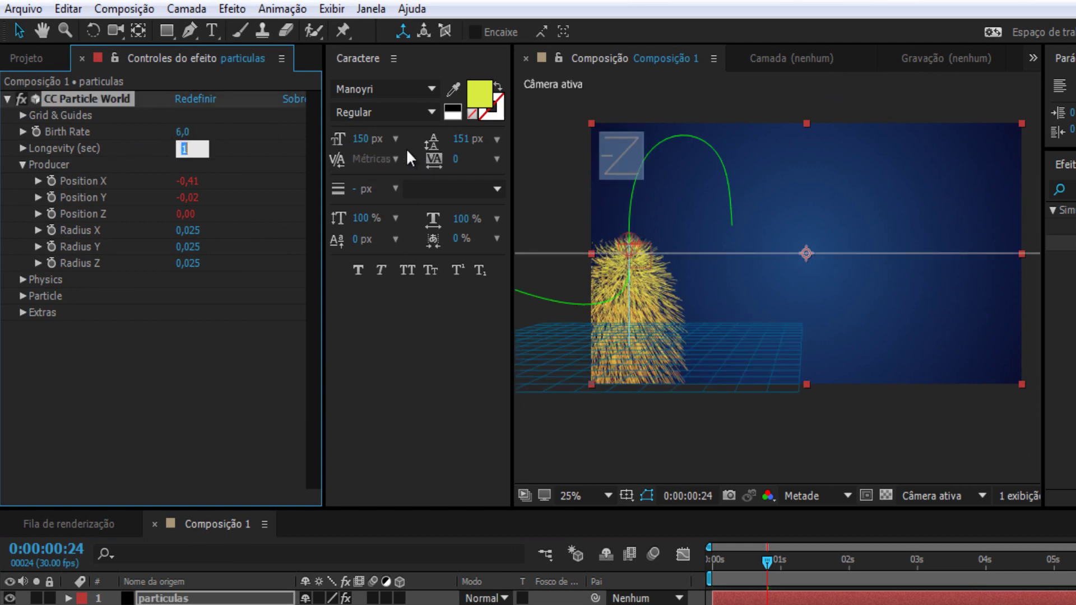
type("3")
key("Return")
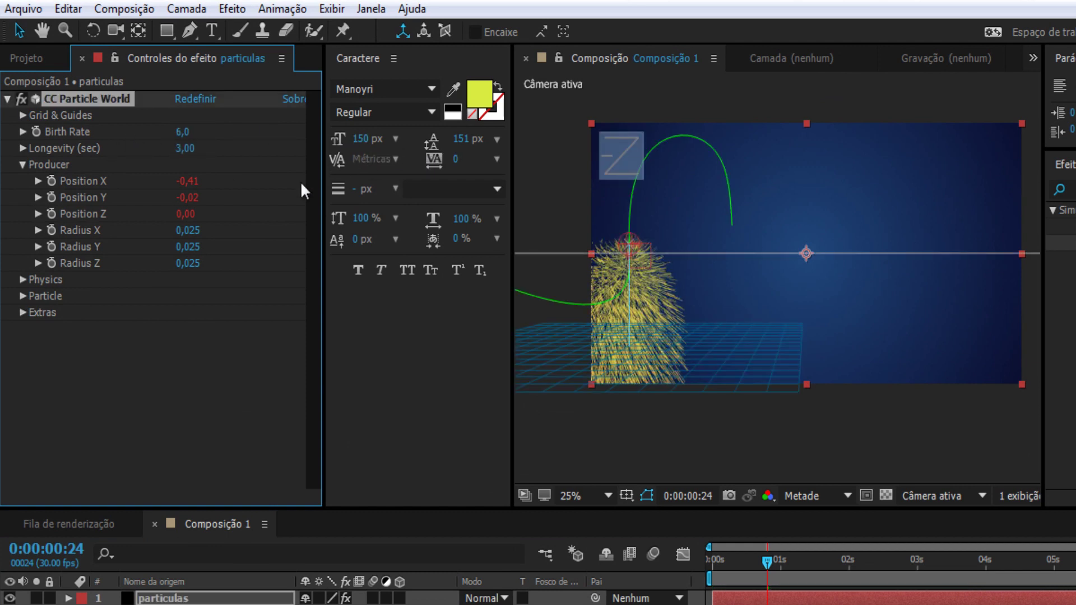
- In Physics, set Velocity to 0,06 and Inherit Velocity % to 5
left_click(22, 165)
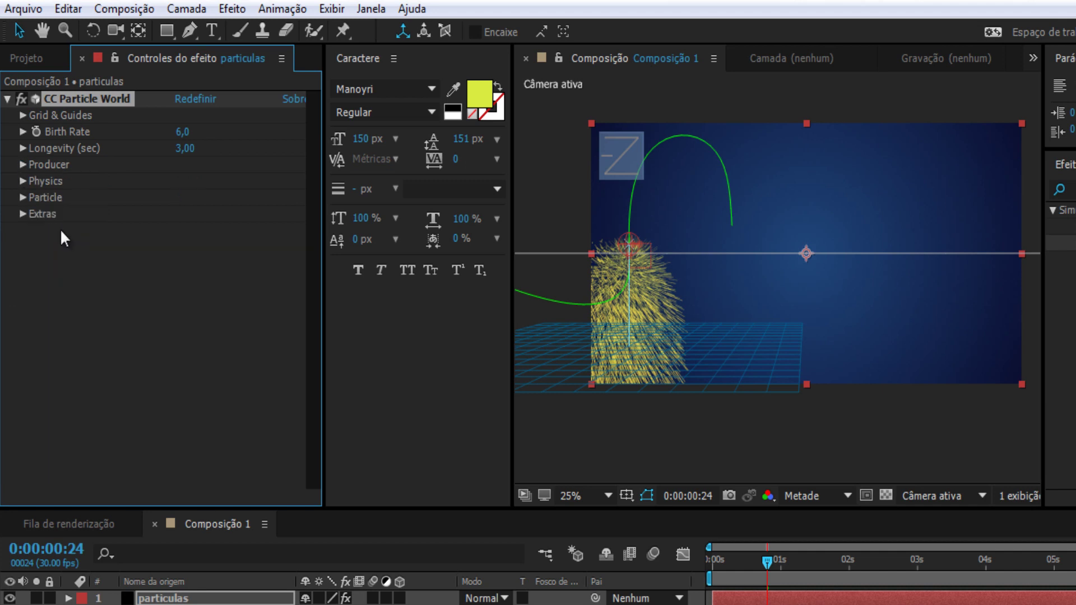
left_click(22, 181)
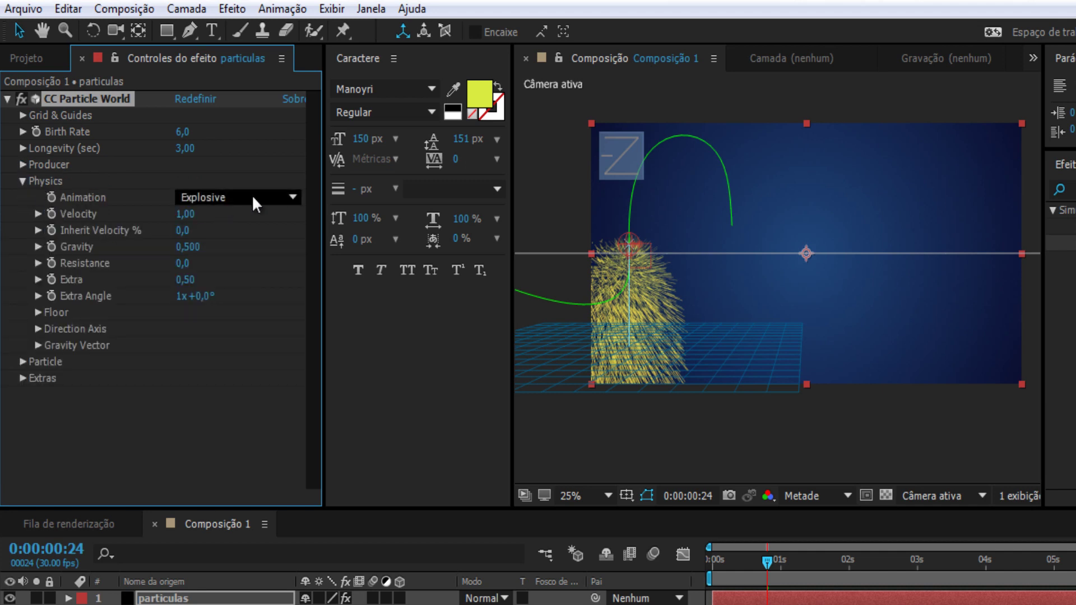
left_click(186, 213)
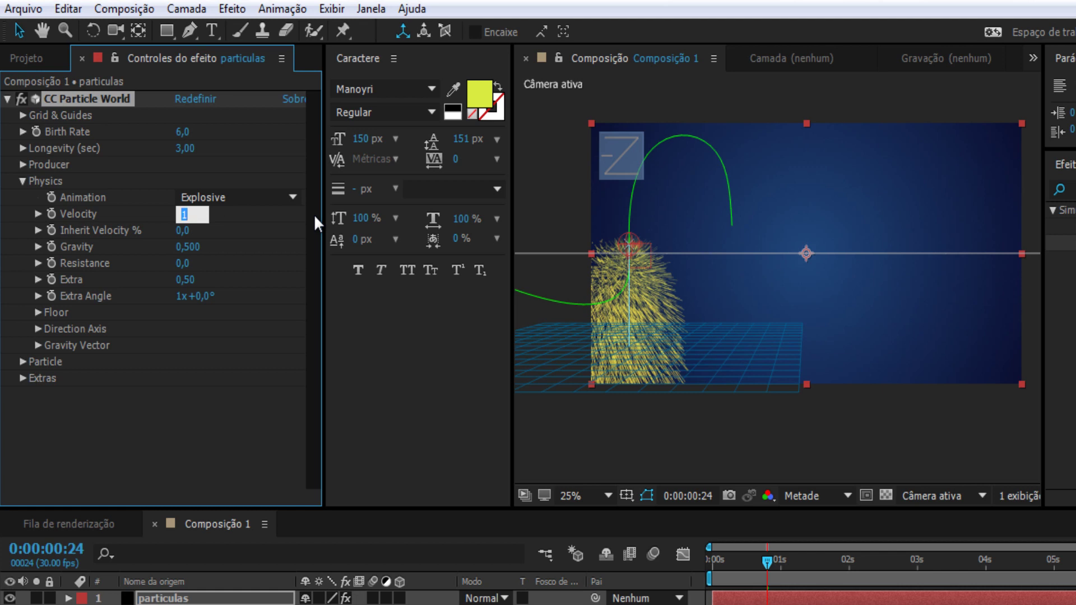
type("0,06")
key("Tab")
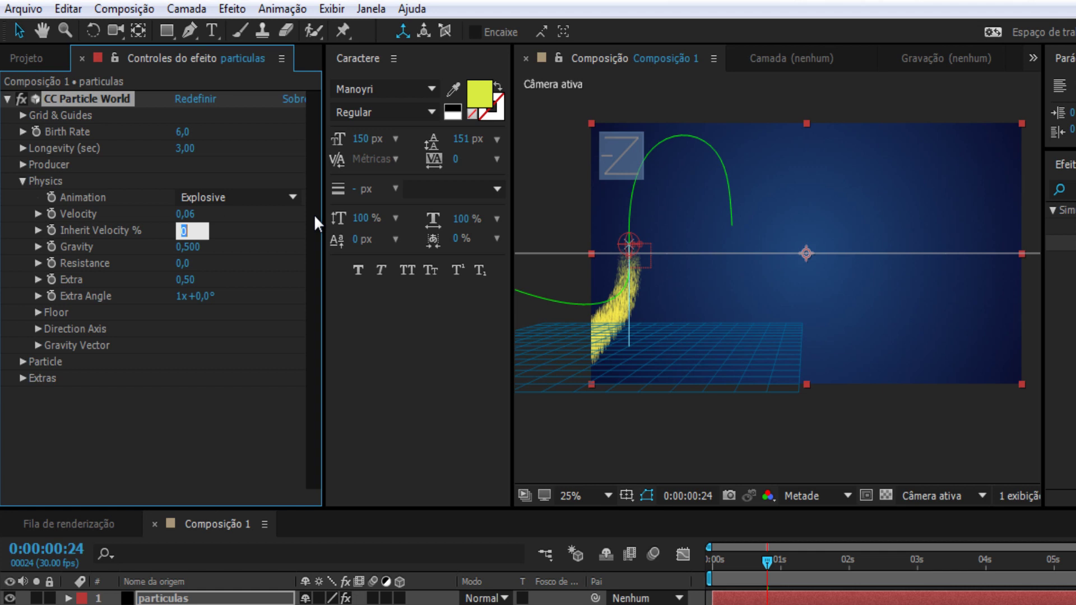
type("5")
key("Return")
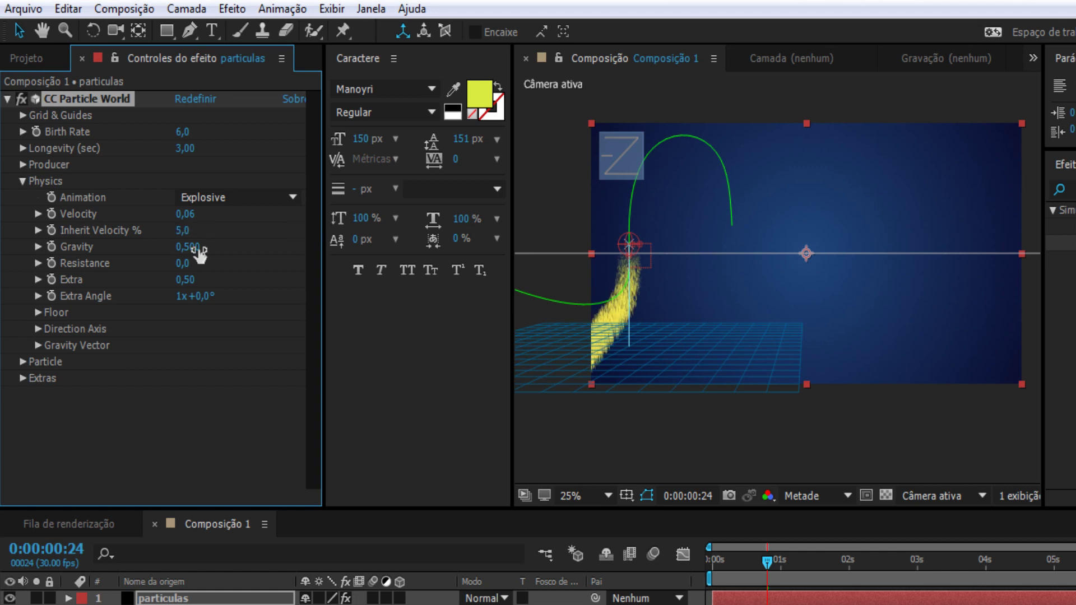
- Set Gravity, Resistance and Extra all to 0
left_click(190, 248)
type("0")
key("Tab")
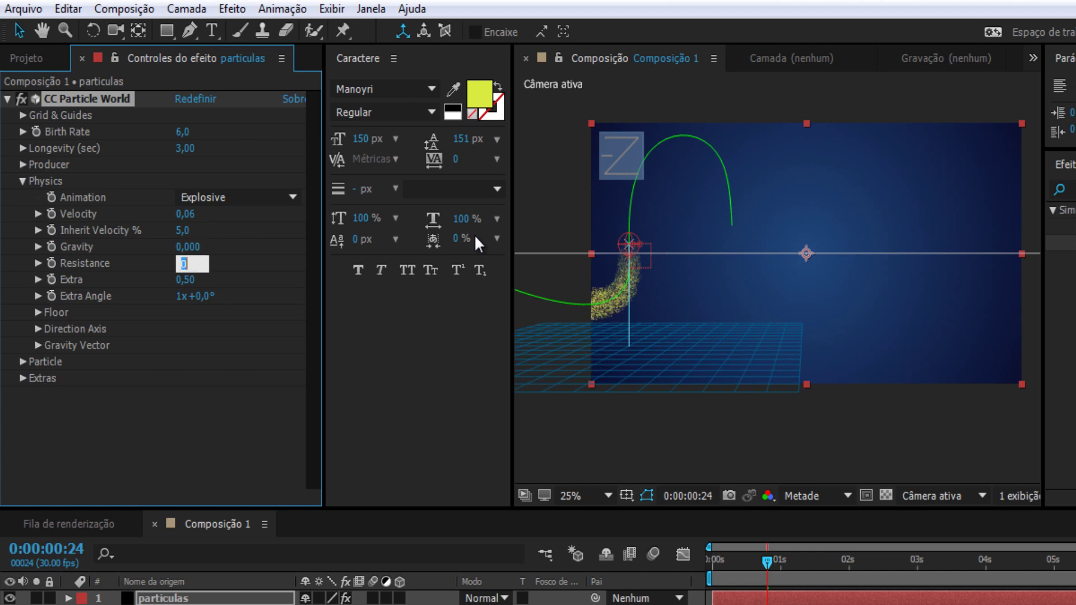
key("Tab")
type("0")
key("Tab")
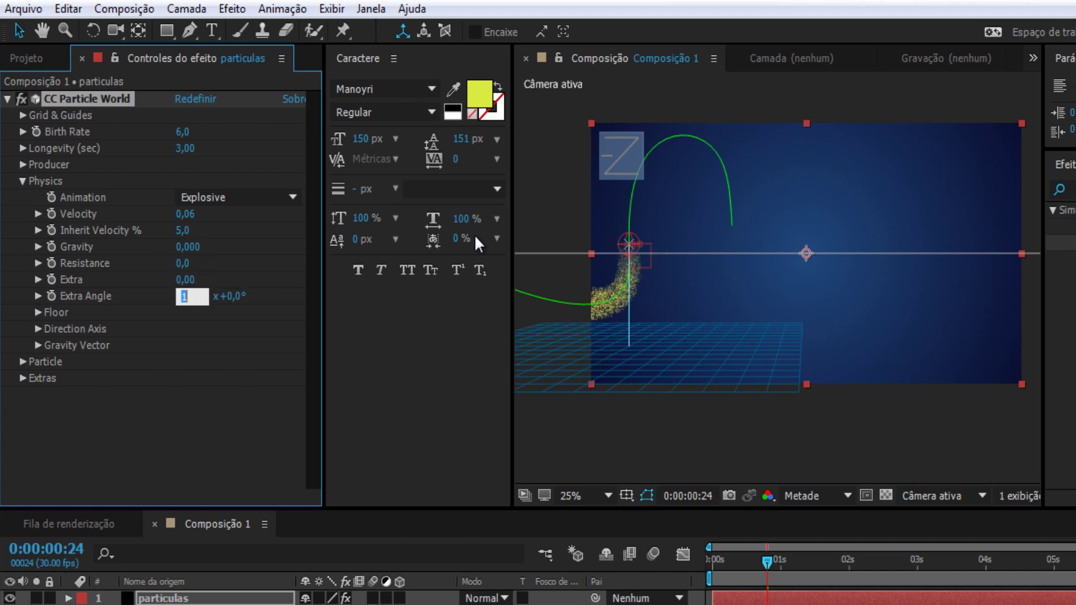
- Give Extra Angle the expression time*100 and scrub to about 4 seconds to check
left_click(201, 392)
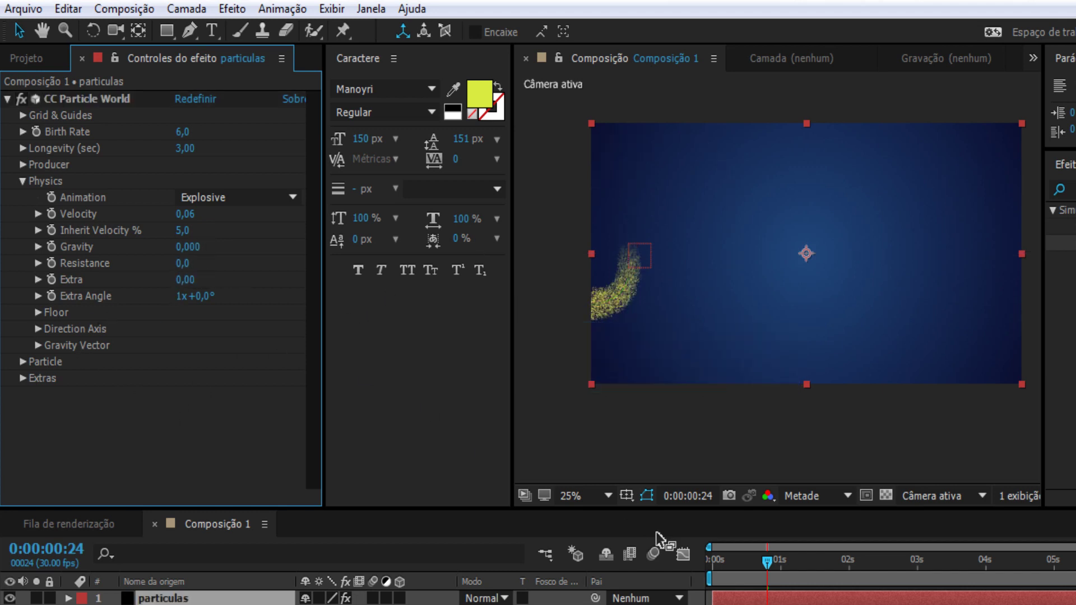
left_click_drag(740, 564, 645, 566)
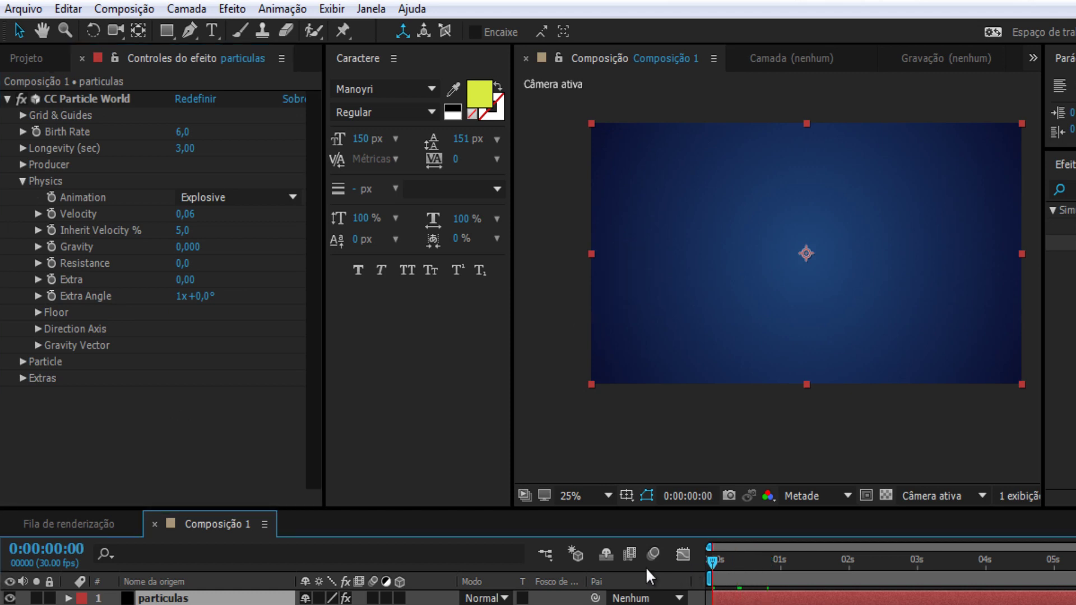
left_click(53, 294)
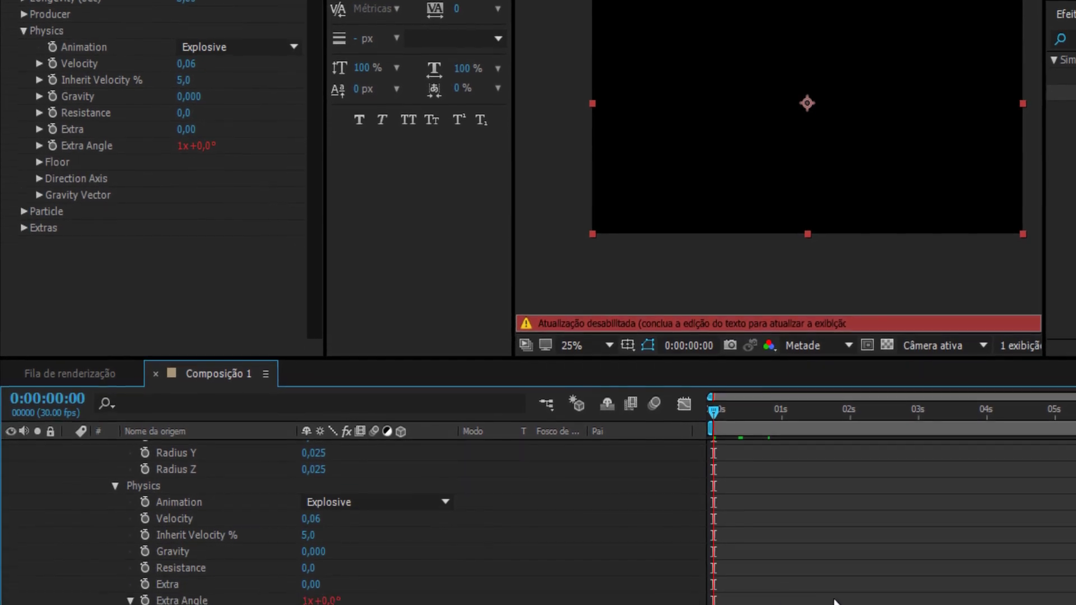
key("alt+shift+equal")
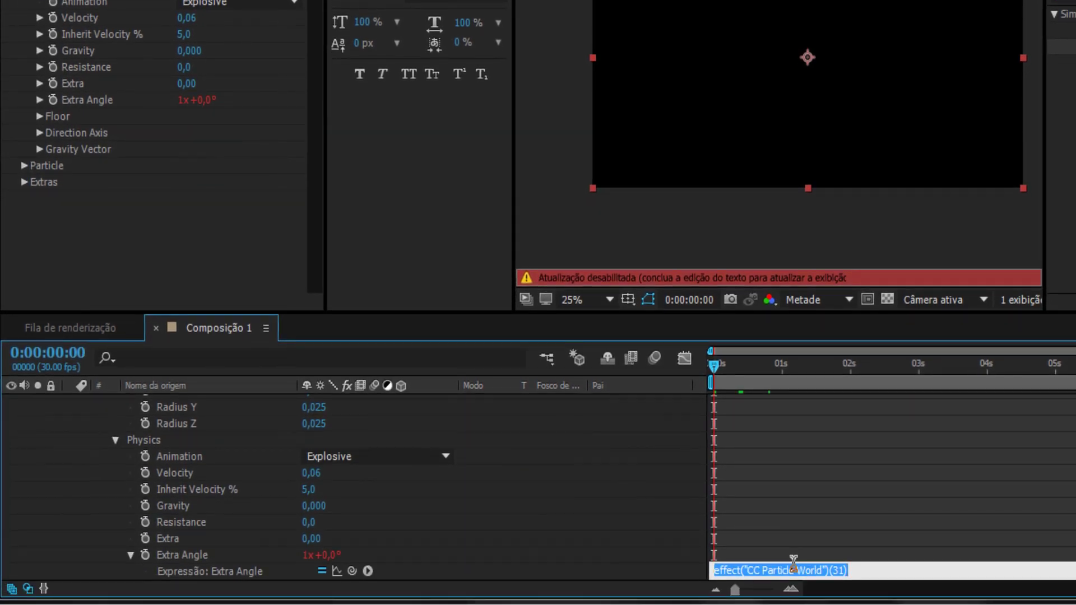
type("time")
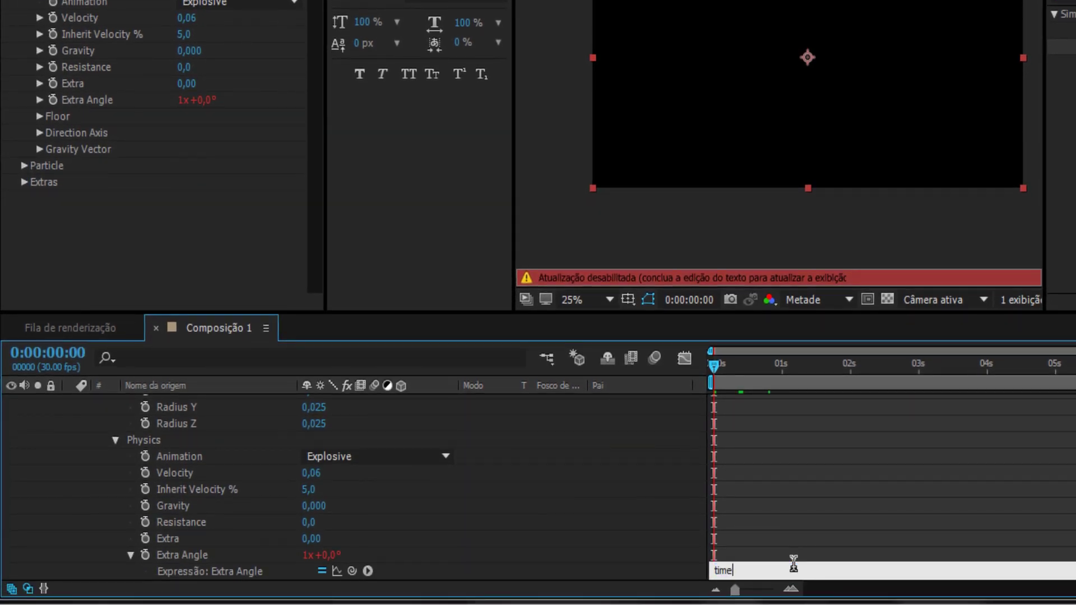
type("*100")
key("KP_Enter")
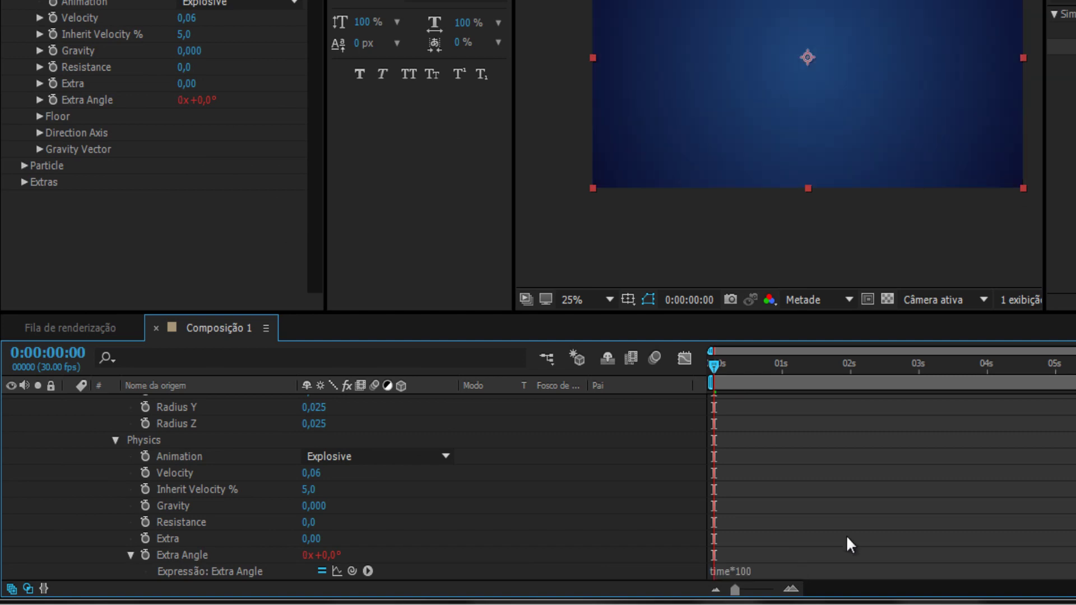
left_click_drag(725, 371, 909, 560)
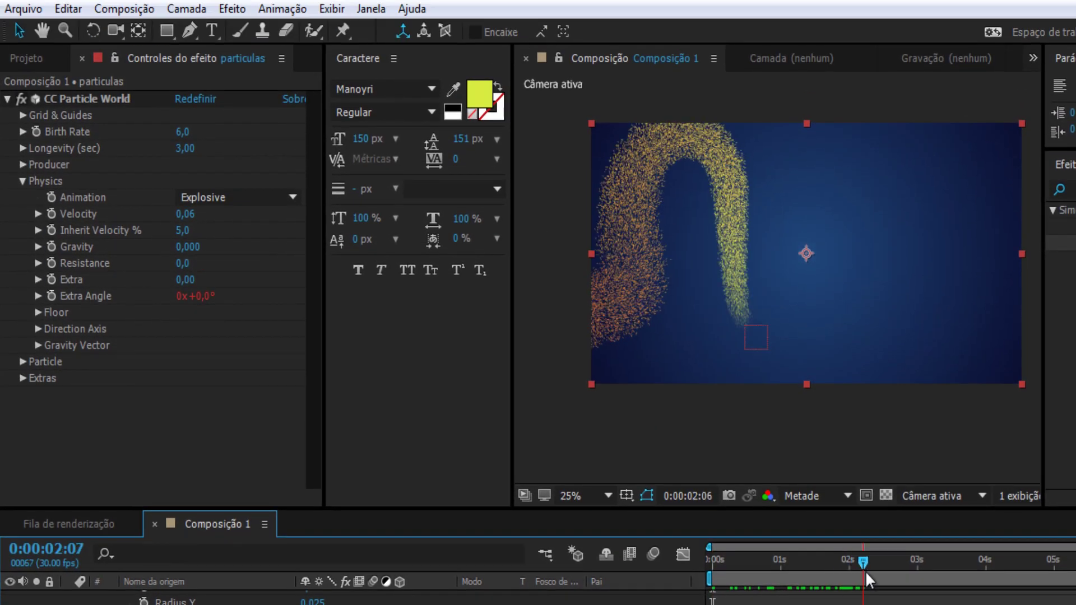
left_click_drag(907, 558, 1033, 560)
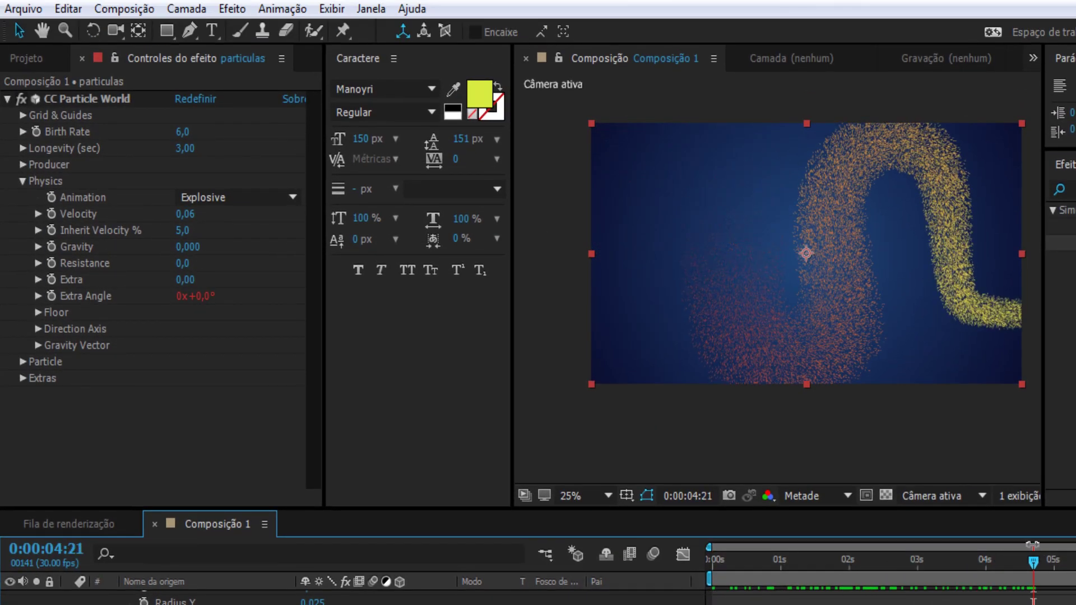
- Make the particles Stars with Birth Size 0,06 and Death Size 0,03
left_click(23, 180)
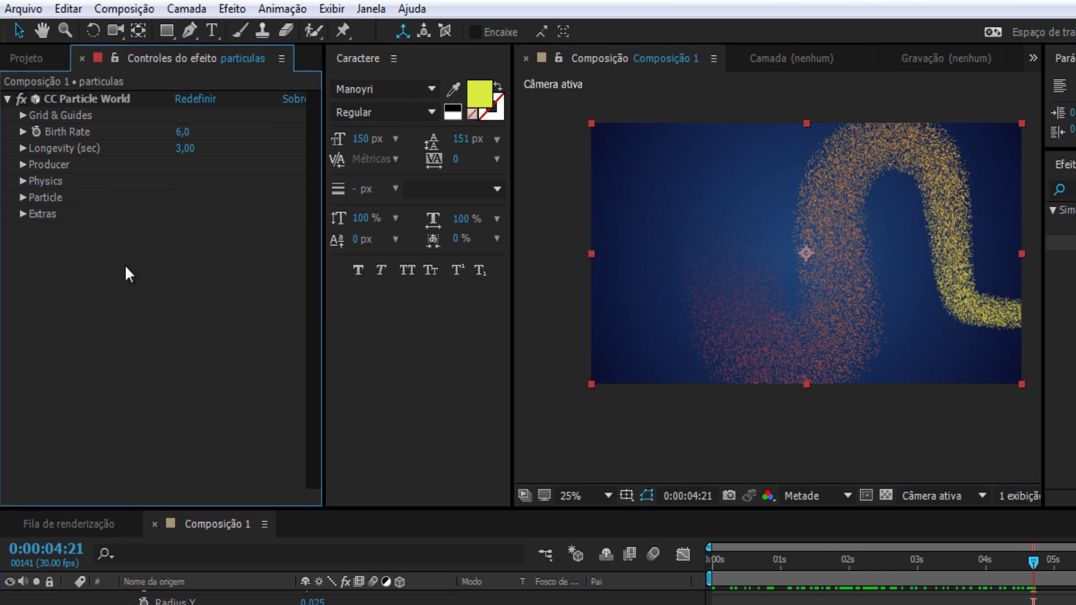
left_click(22, 197)
left_click(219, 216)
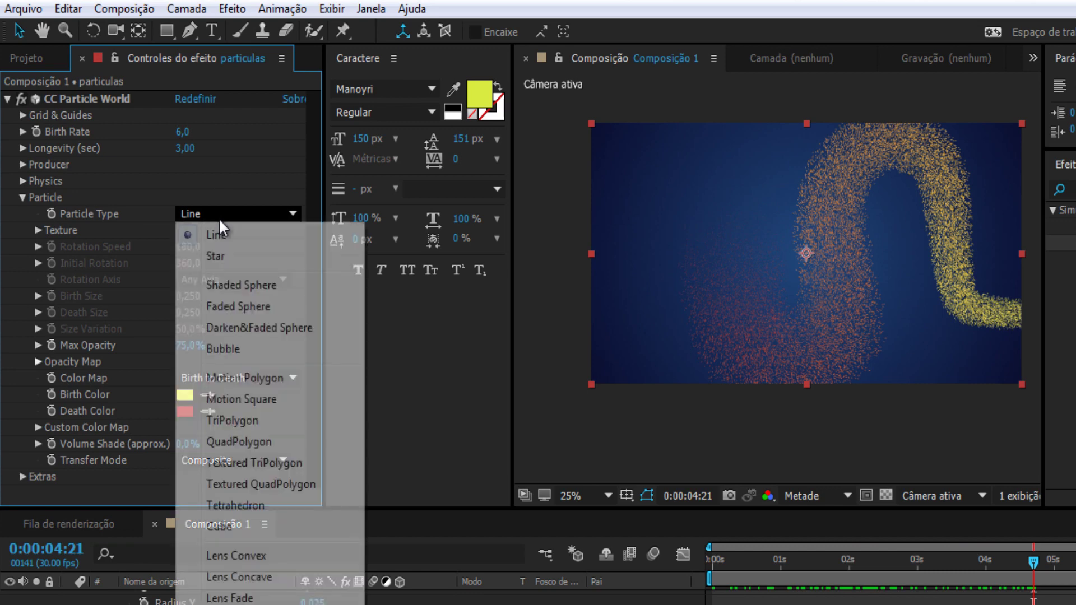
left_click(243, 256)
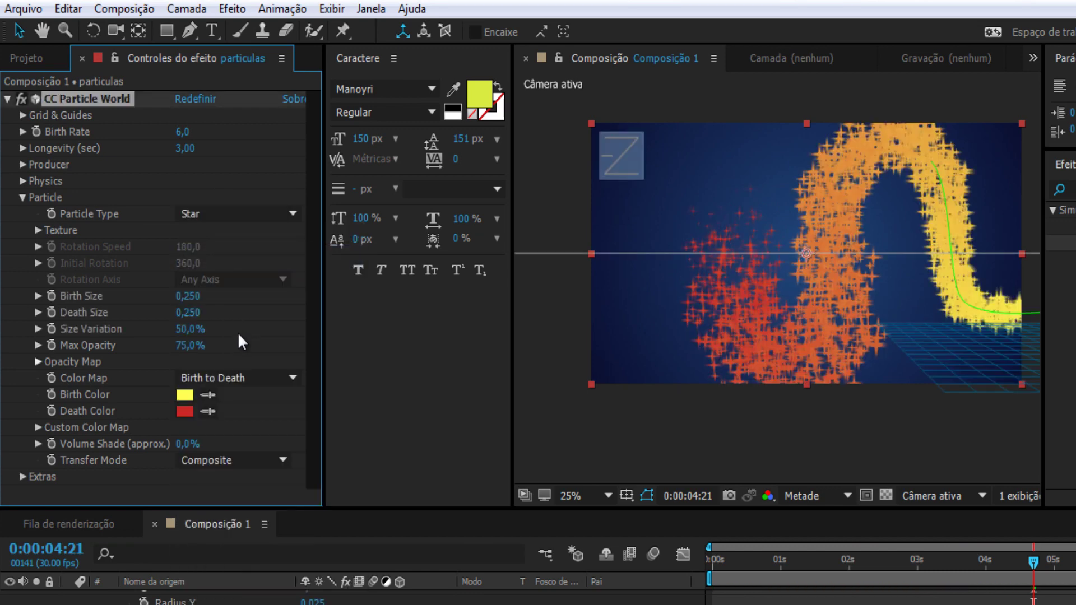
left_click(189, 296)
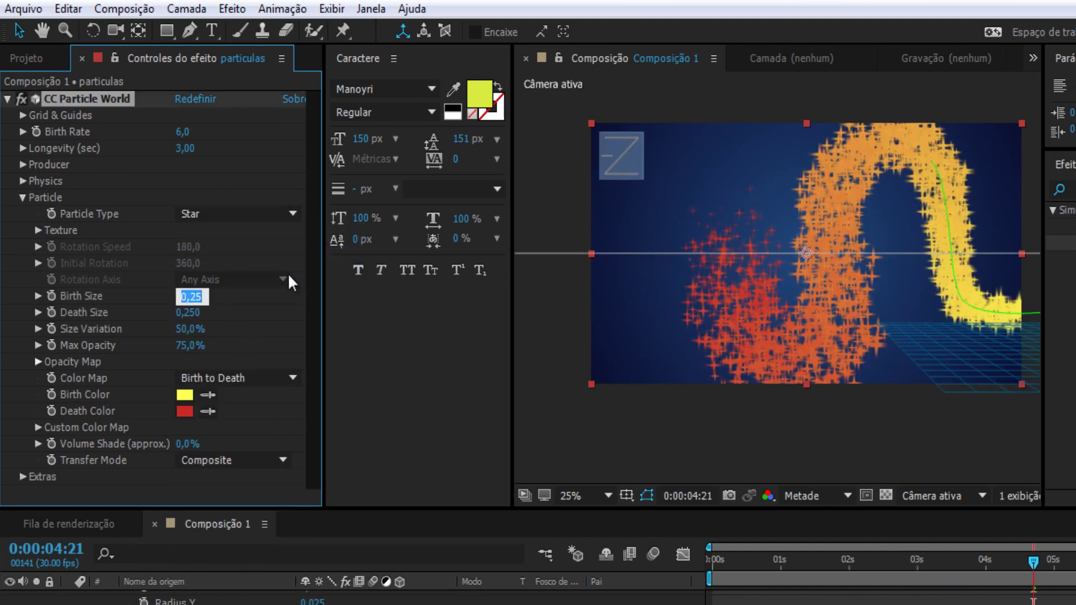
type("0,06")
key("Tab")
type("0,03")
key("Return")
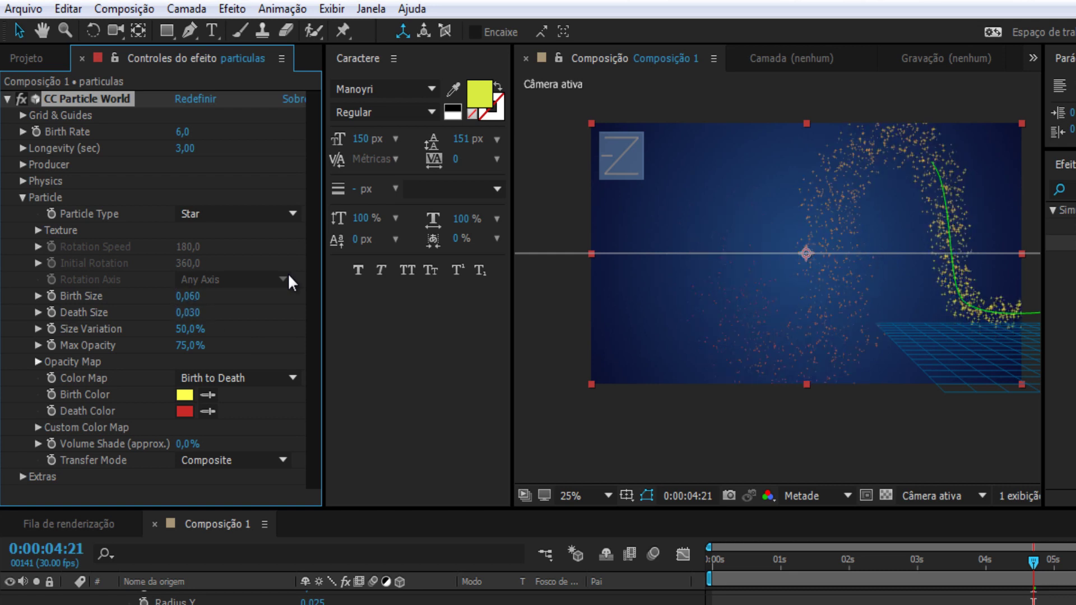
- Set Size Variation and Max Opacity to 100%
left_click(190, 329)
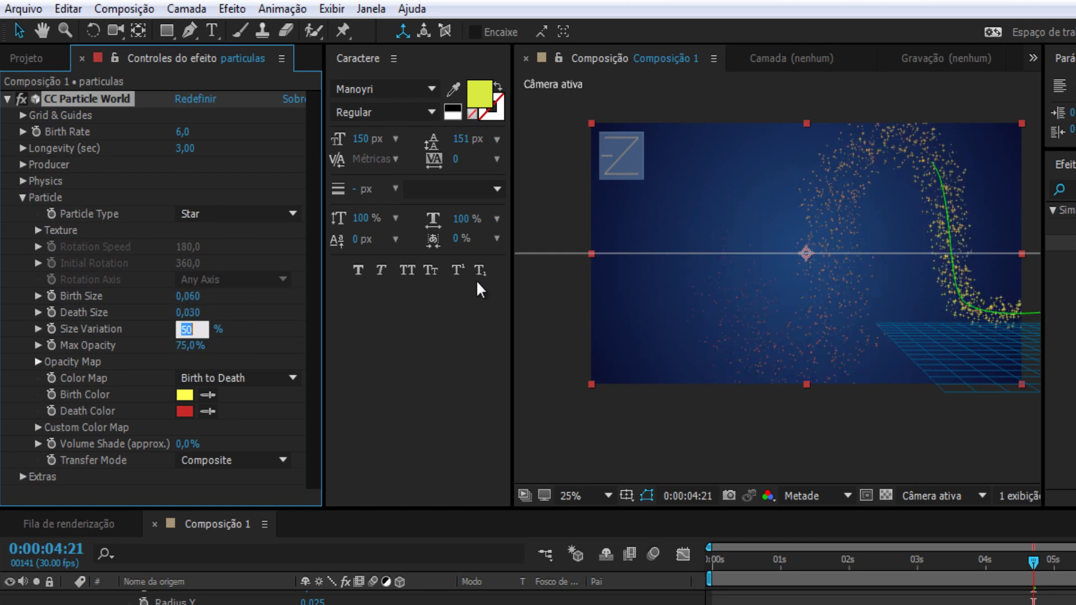
type("100")
key("Tab")
type("100")
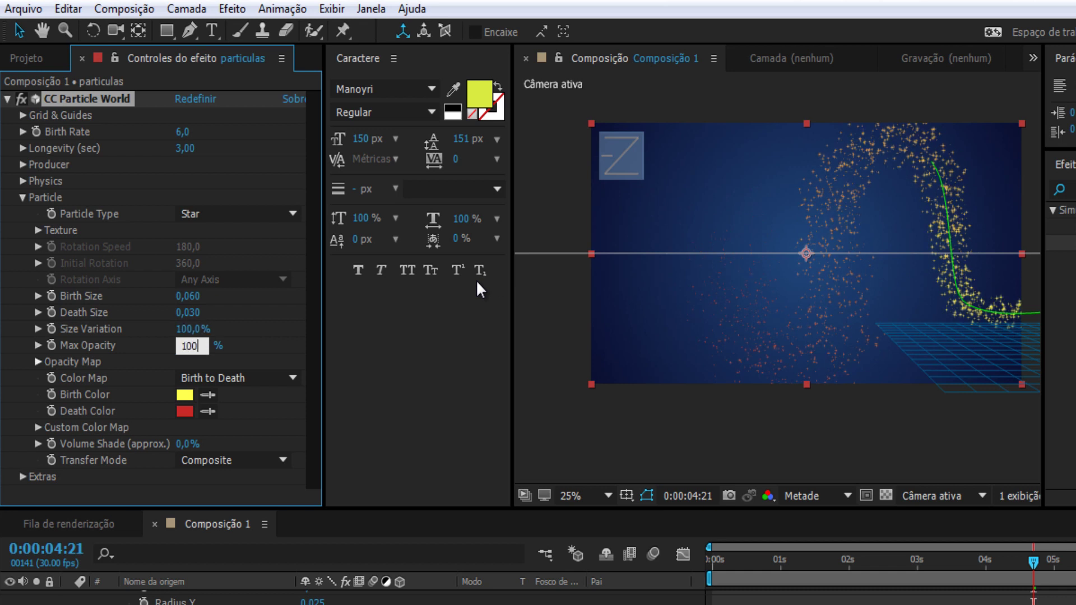
key("Return")
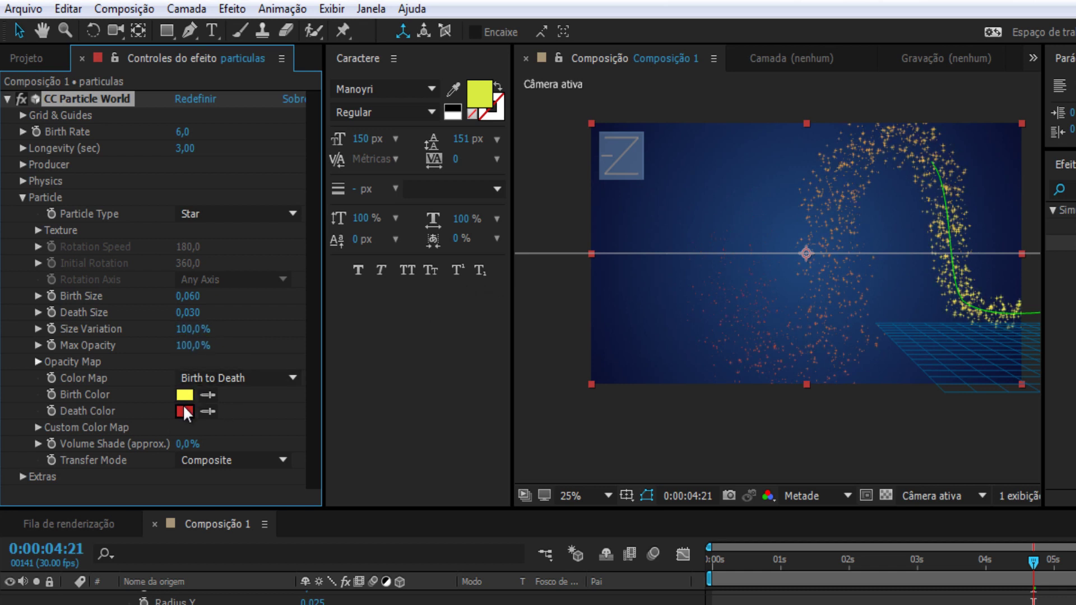
- Use white birth colour, light blue death colour and 50% Volume Shade
left_click(185, 396)
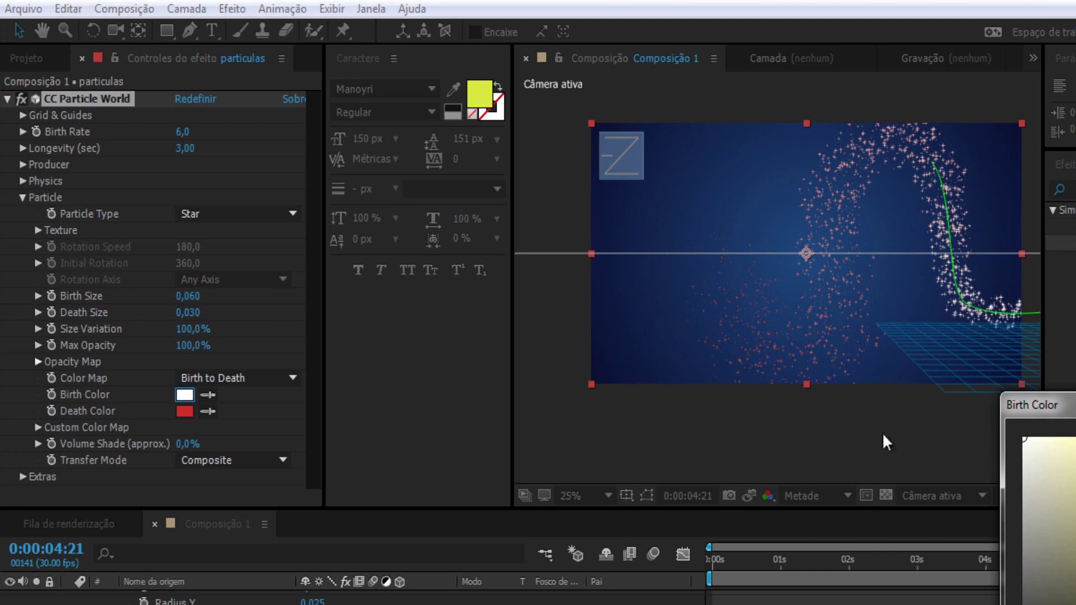
key("Return")
left_click(185, 411)
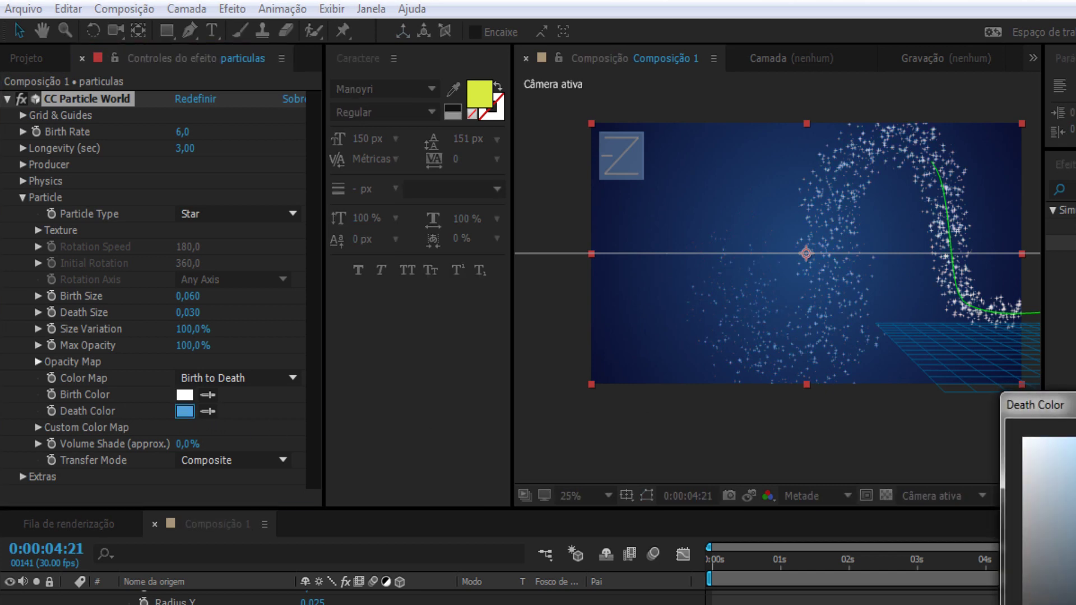
key("Return")
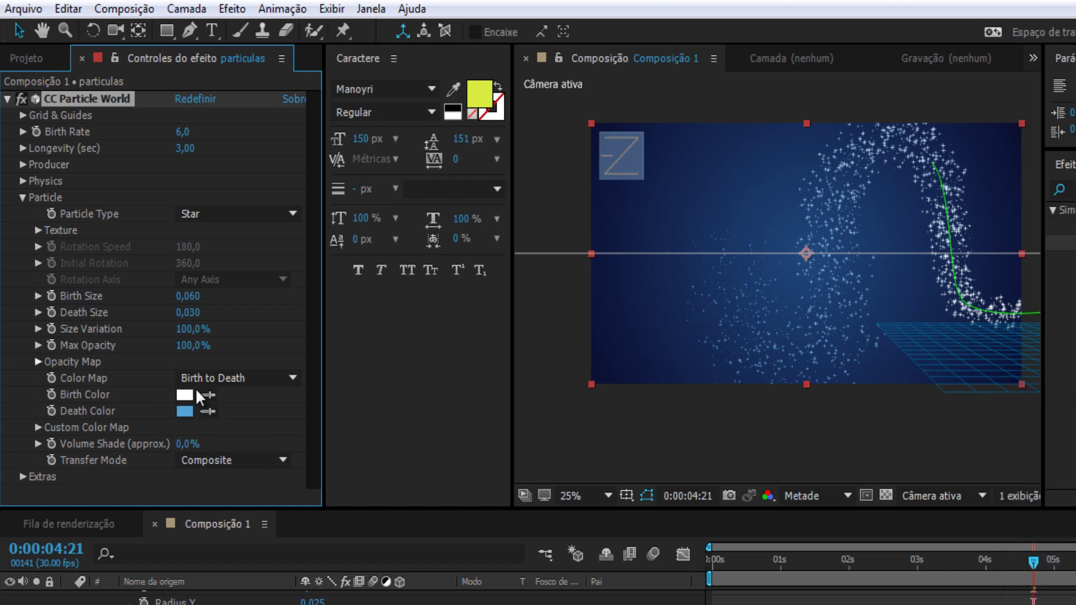
left_click(181, 444)
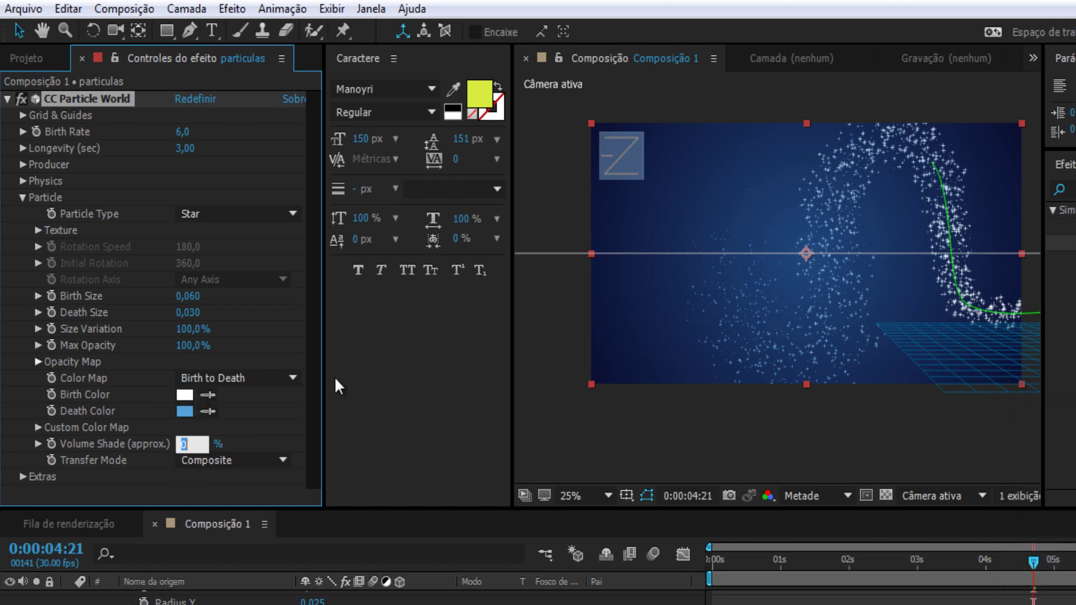
type("50")
key("Return")
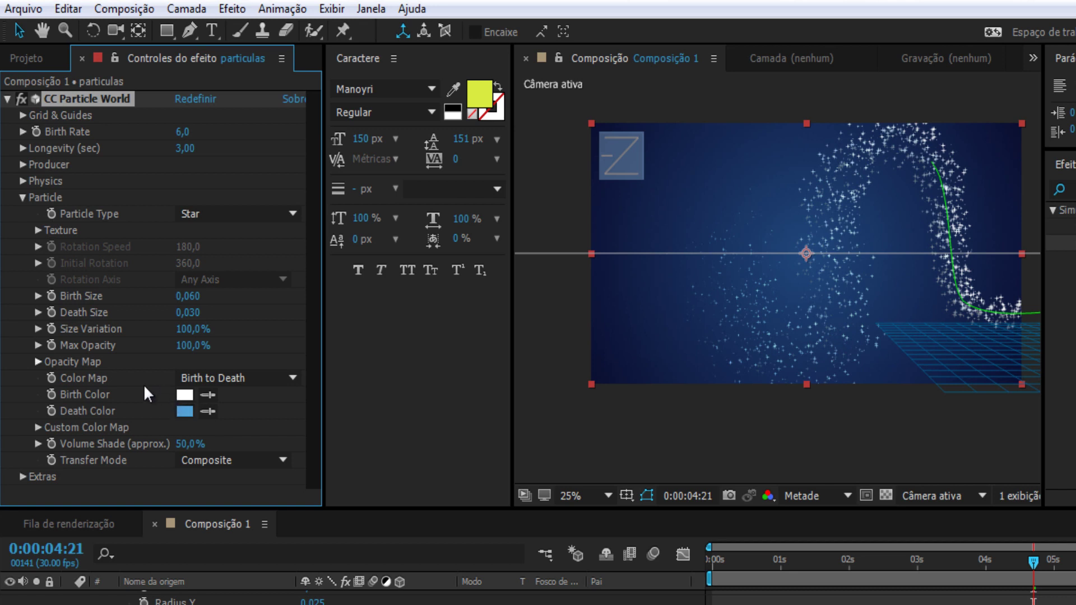
- Set Extras > Depth Cue type to Fade, then collapse the particle layer
left_click(22, 196)
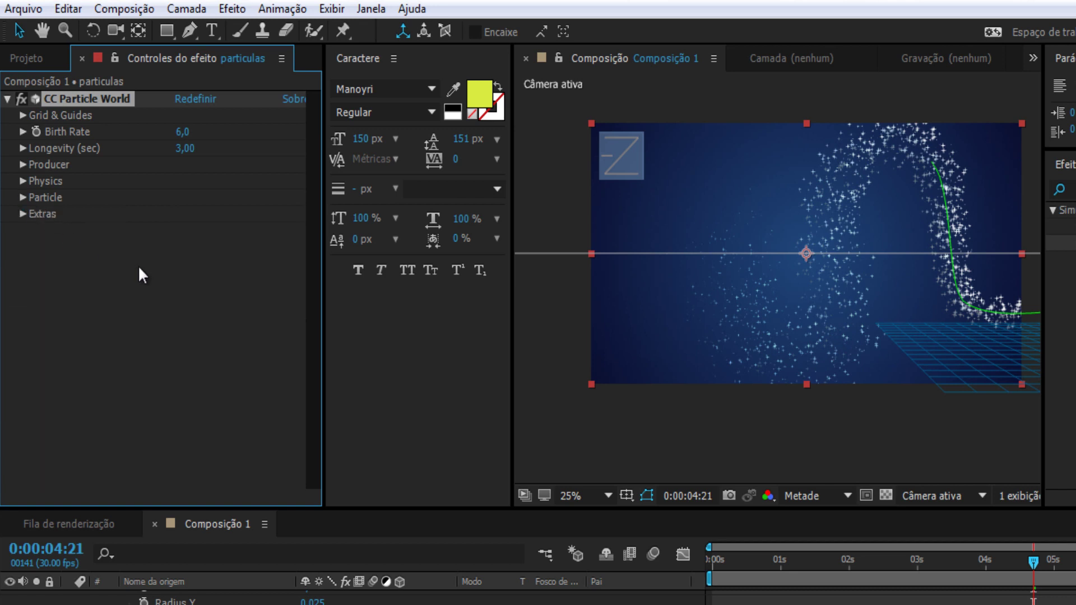
left_click(21, 214)
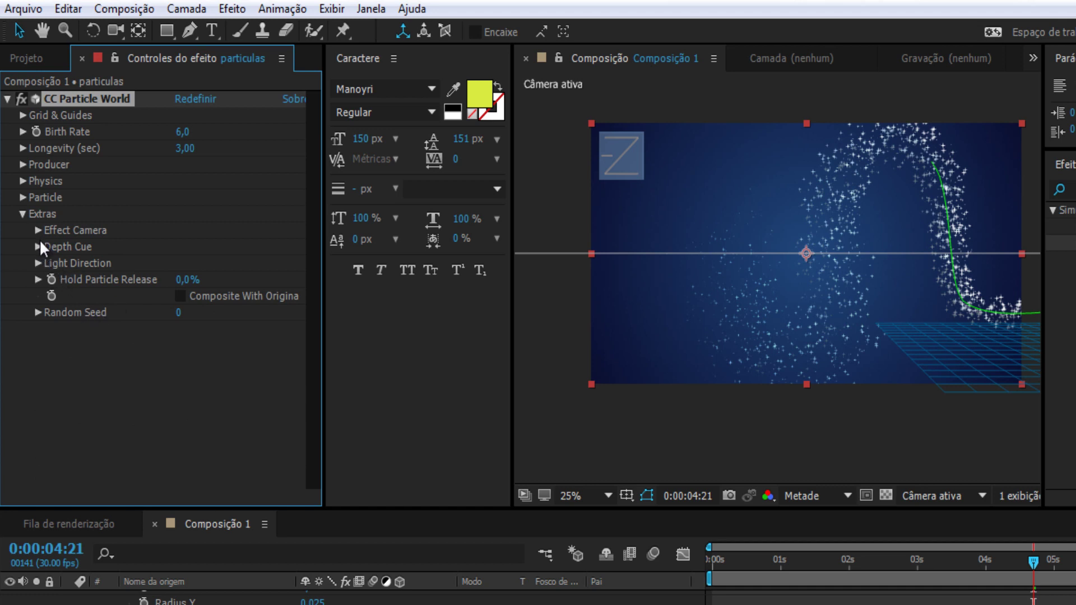
left_click(39, 246)
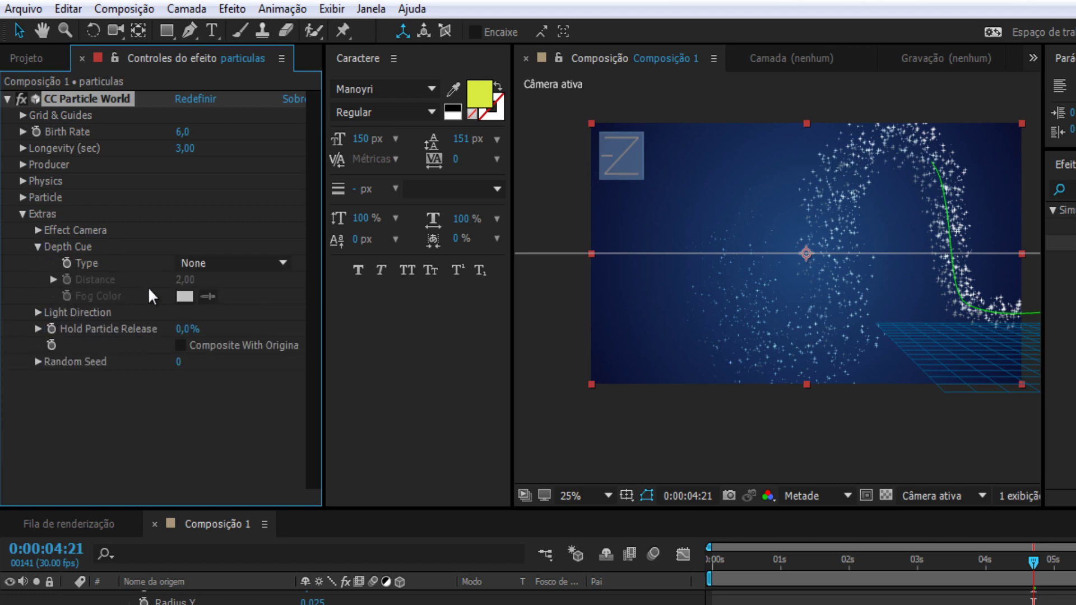
left_click(220, 265)
left_click(230, 305)
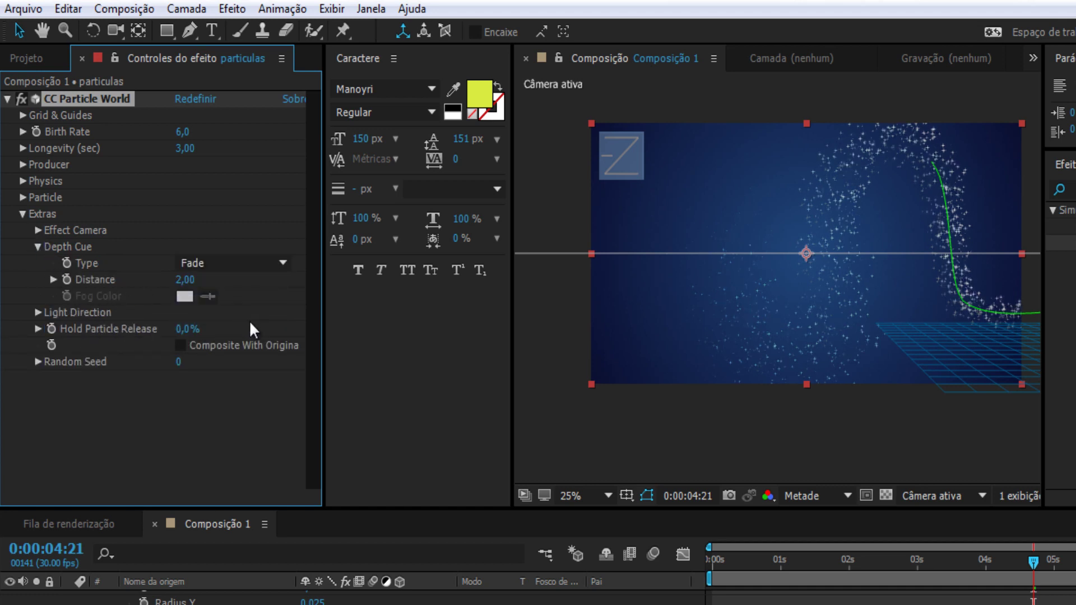
left_click(22, 214)
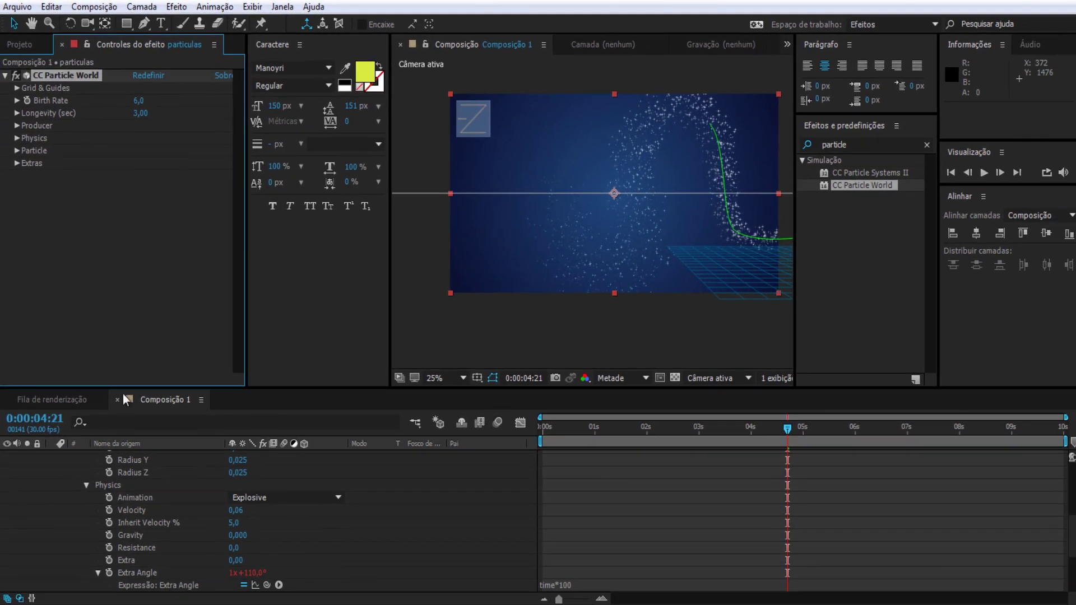
scroll(88, 505, "up", 5)
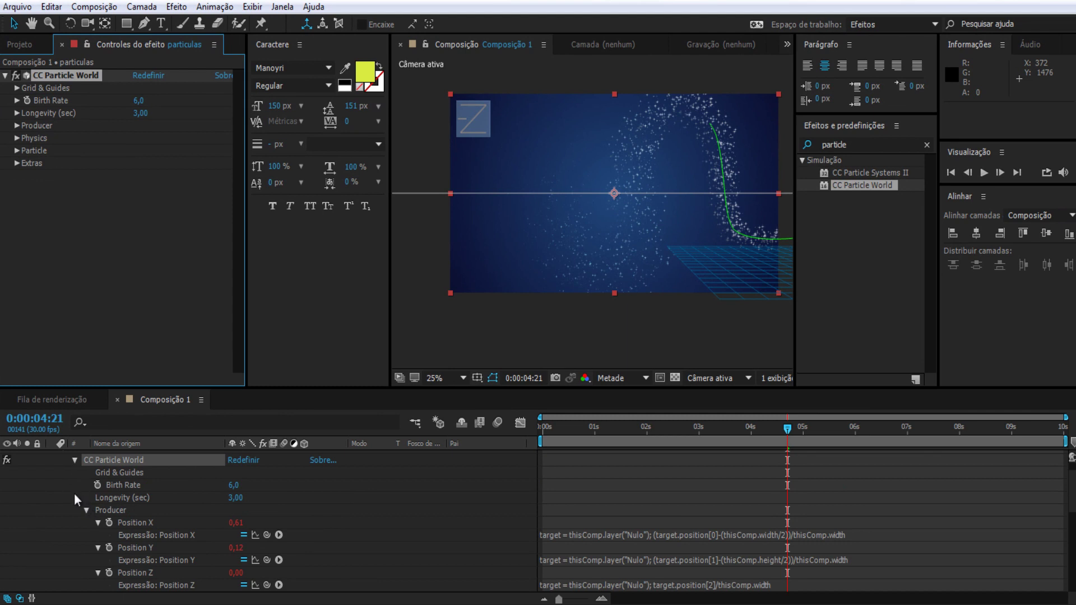
scroll(74, 493, "up", 2)
left_click(51, 456)
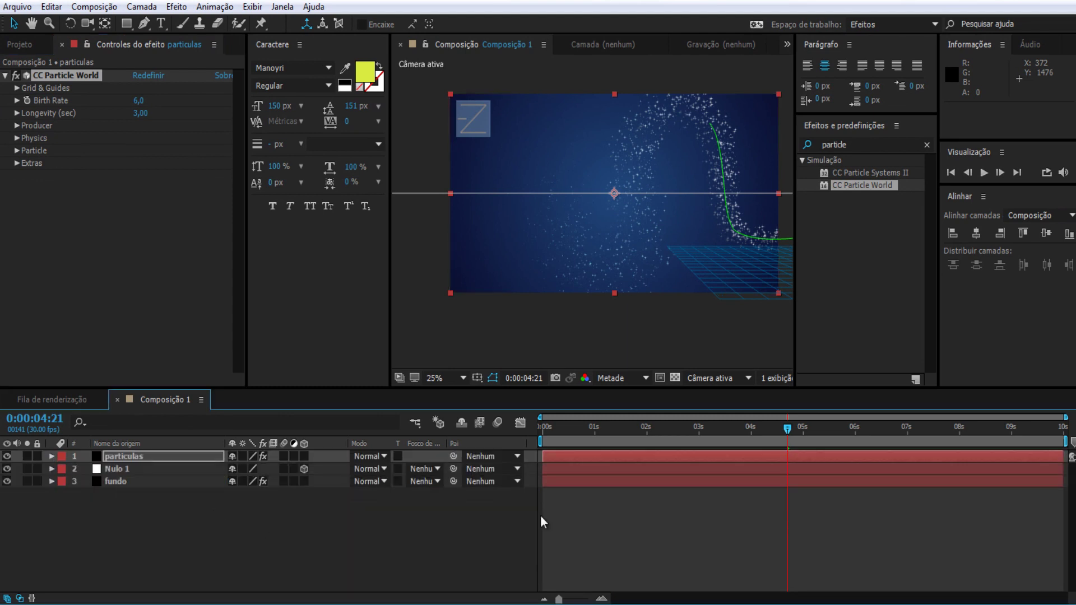
- Preview the animation from near the start, stopping around 2 seconds
left_click(609, 435)
key("space")
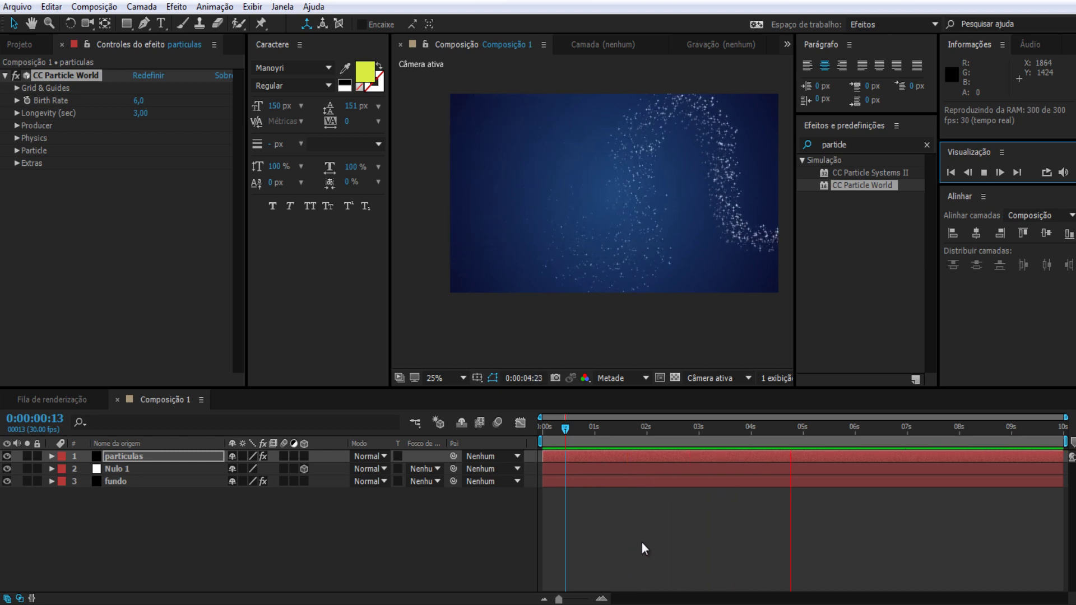
left_click(678, 434)
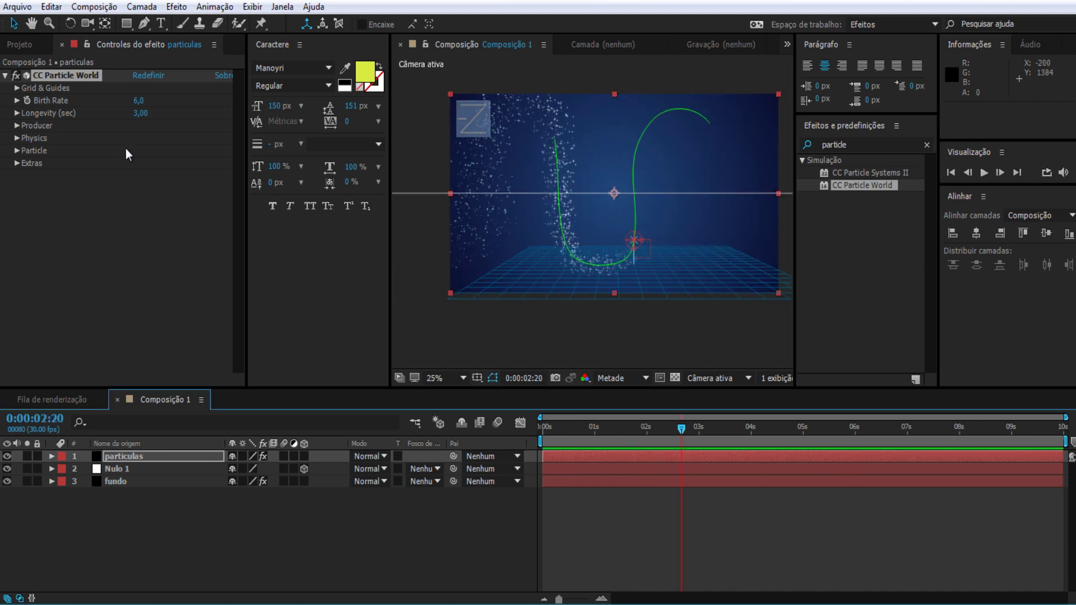
- Raise particle Longevity to 4 seconds and preview again, parking near 4 seconds
left_click(139, 113)
type("4")
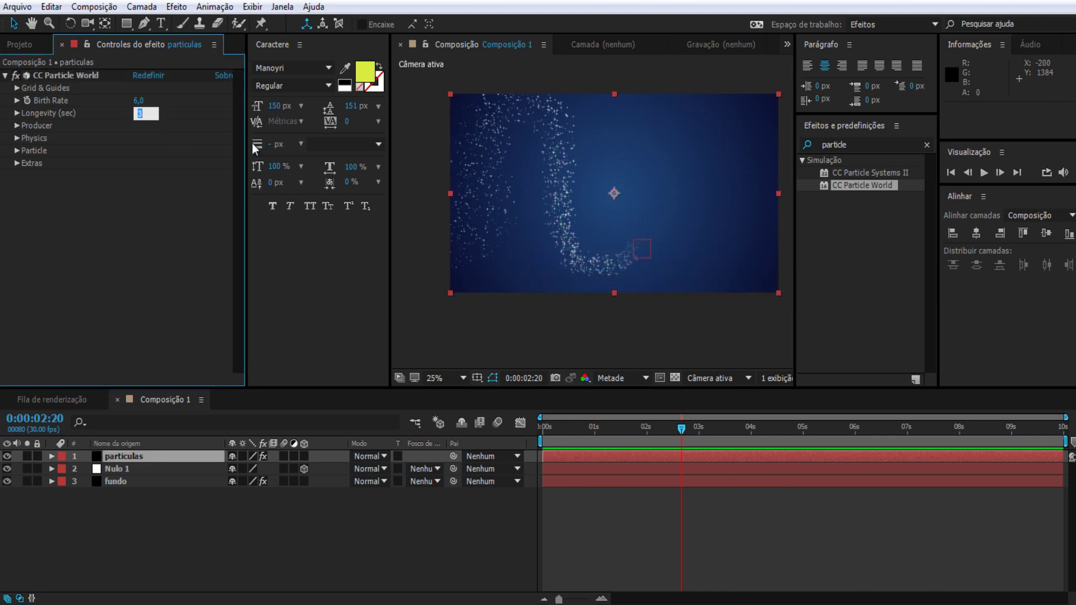
key("Return")
left_click(984, 172)
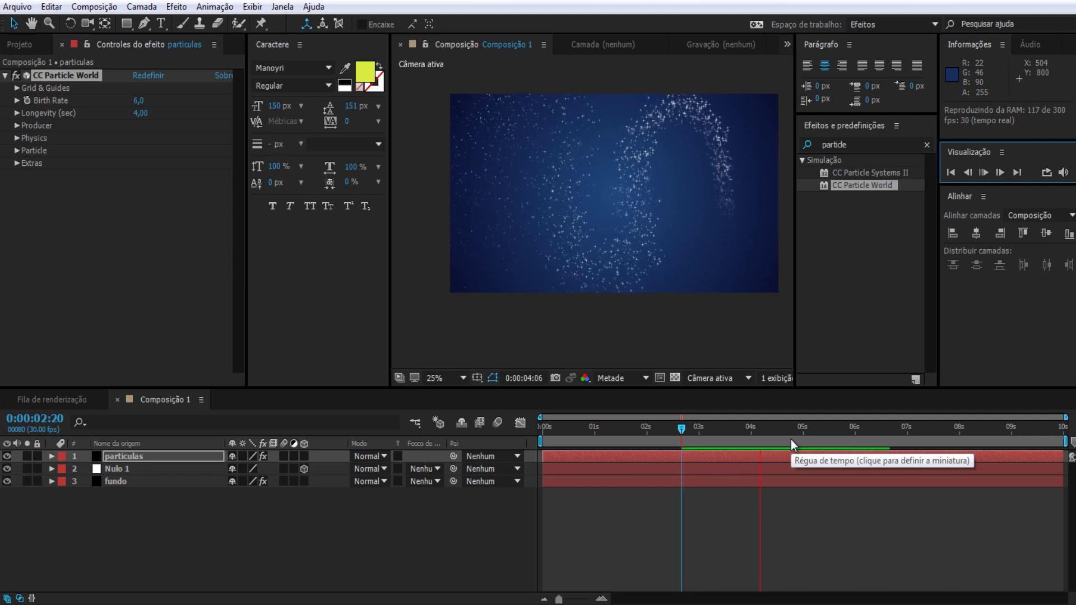
mouse_move(698, 431)
left_mouse_down()
mouse_move(781, 428)
mouse_move(765, 428)
left_mouse_up()
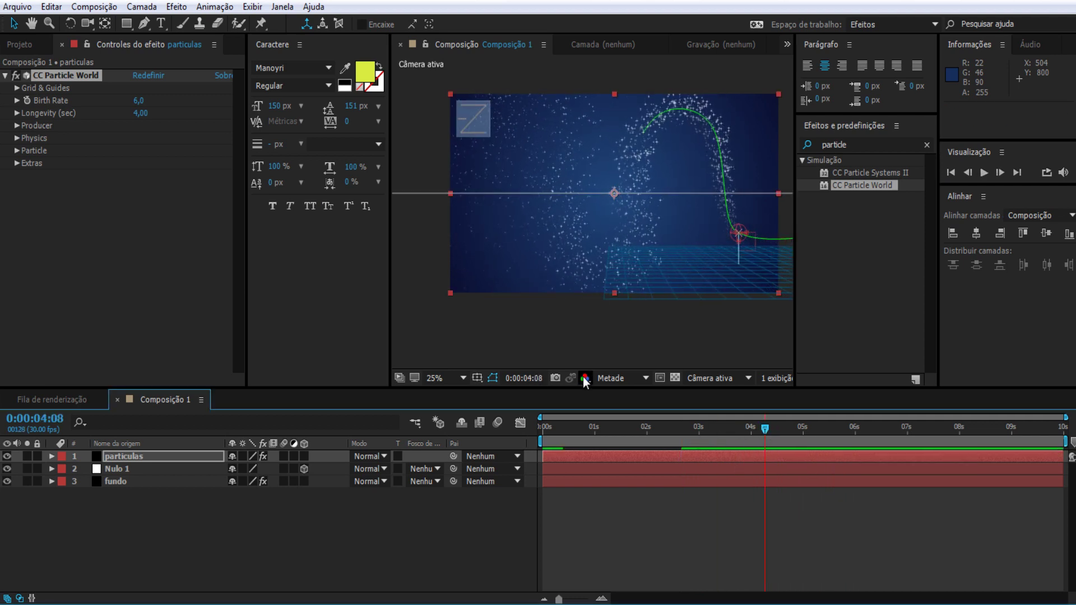
- Add a new black comp-sized solid layer named flare
right_click(121, 511)
mouse_move(168, 365)
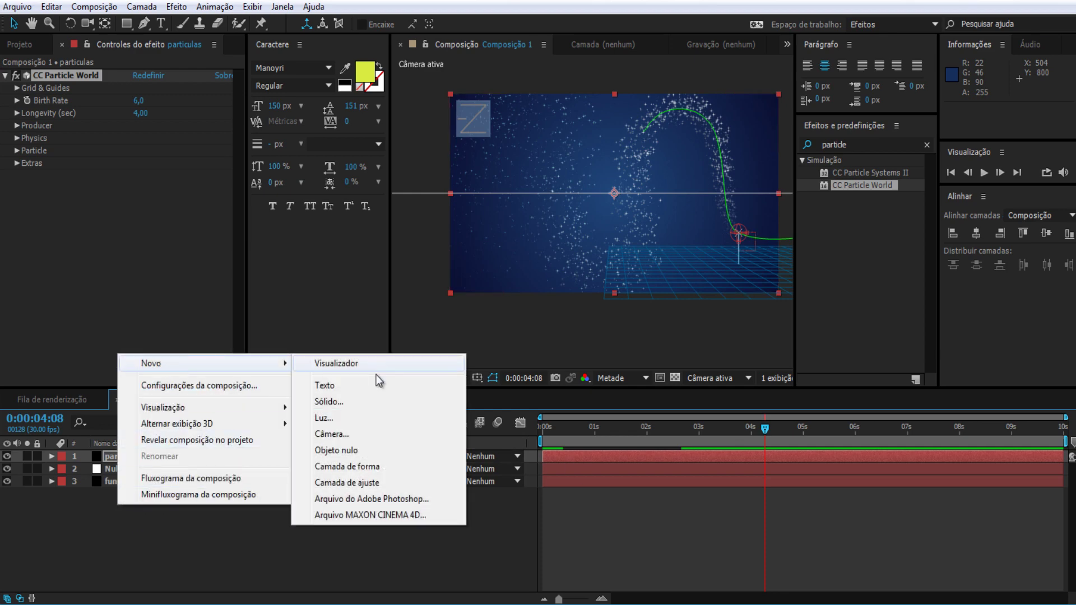
left_click(349, 401)
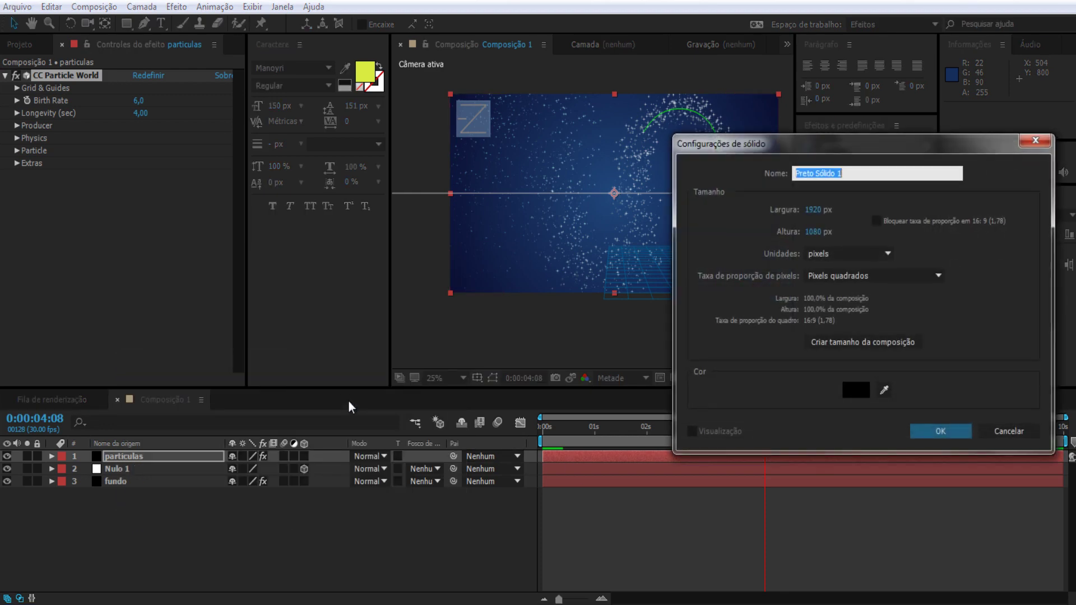
type("flare")
left_click(939, 431)
- Search Effects & Presets for 'lente' and apply Flash de lente to flare
left_click(852, 144)
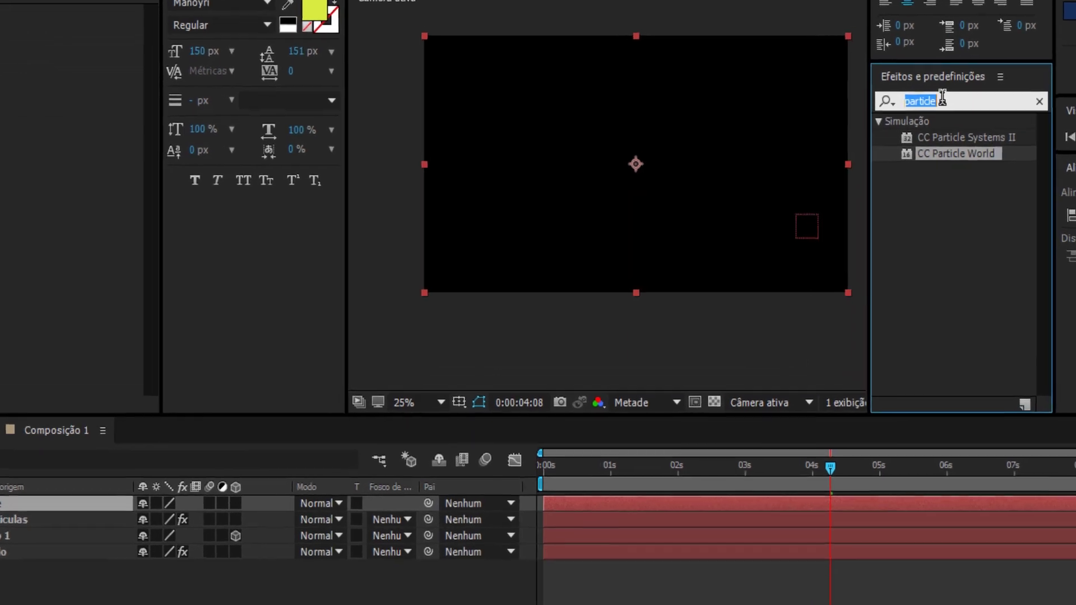
type("lente")
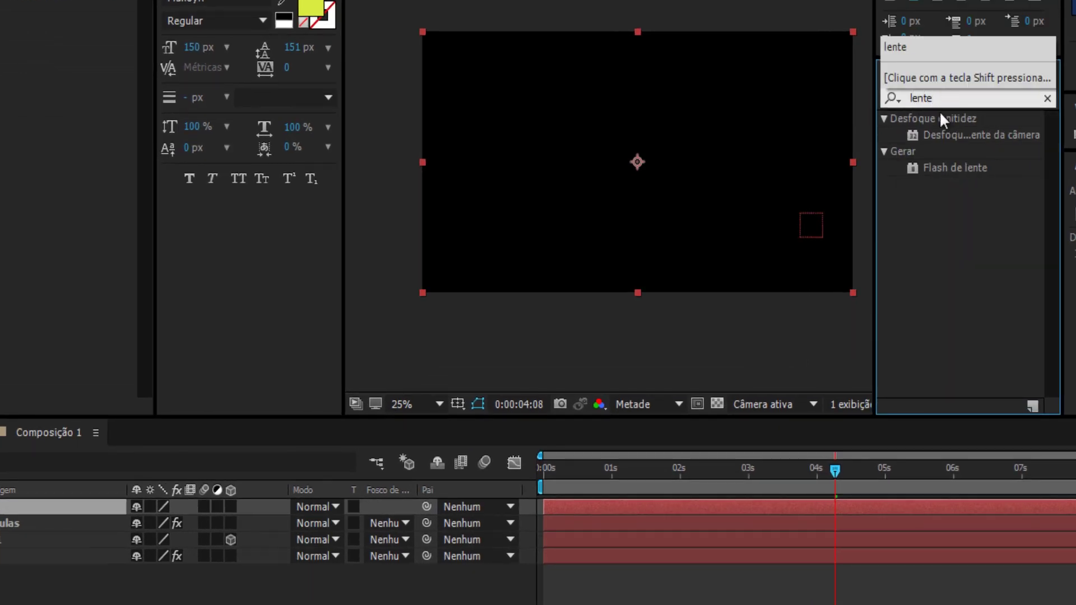
double_click(945, 167)
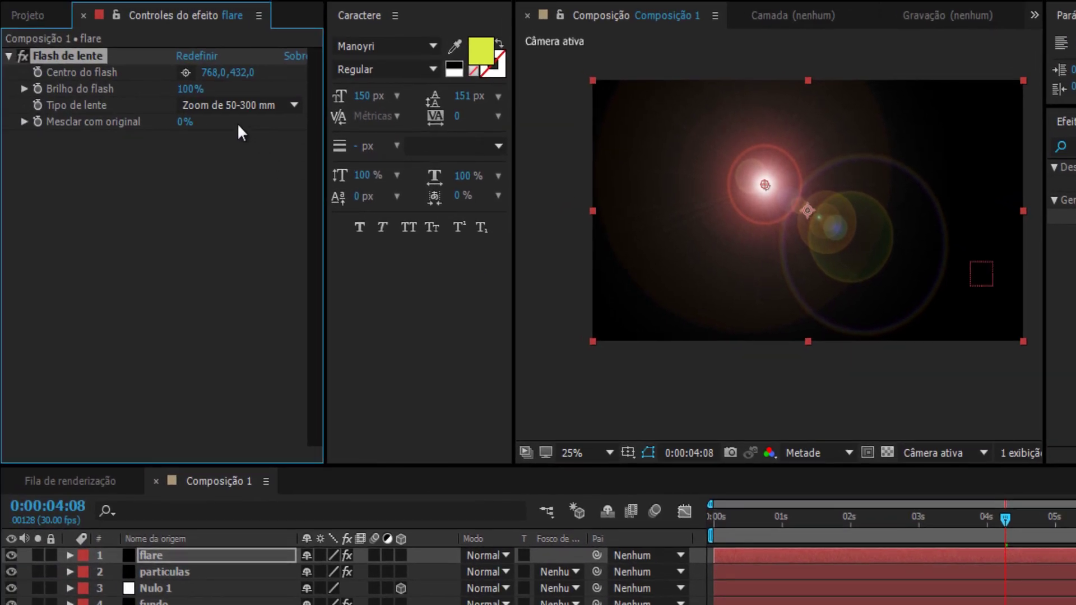
- Set the lens type to Prime de 105 mm and Brilho do flash to 50%
left_click(230, 104)
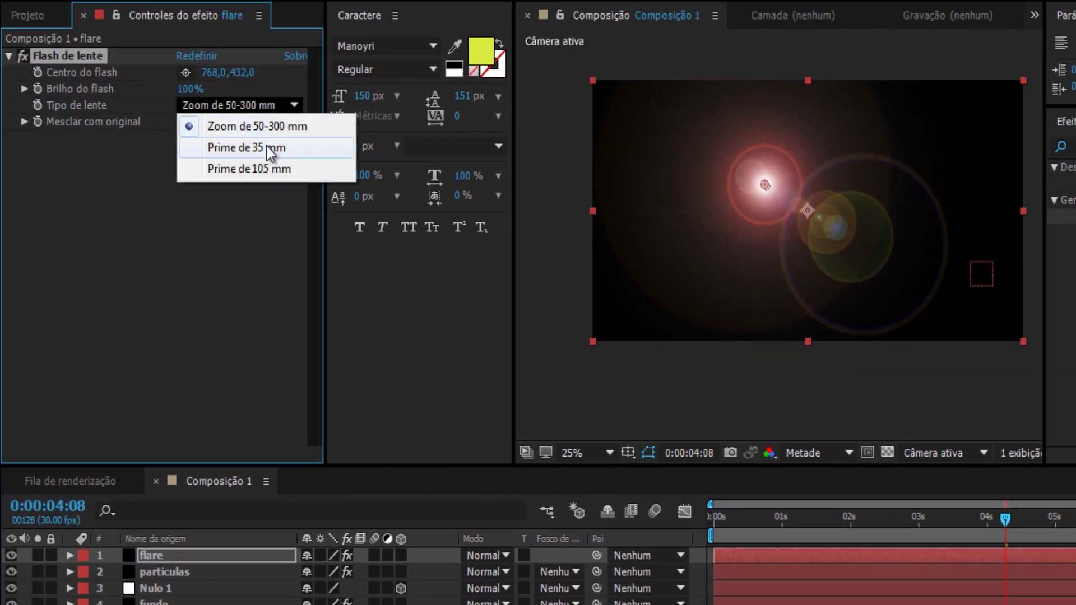
left_click(290, 170)
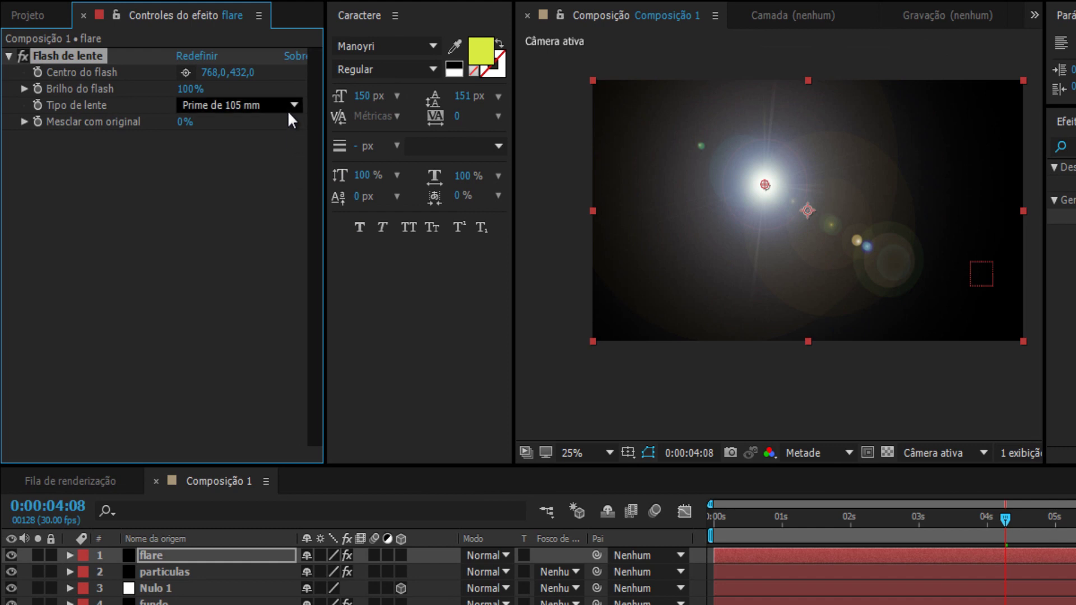
left_click(191, 91)
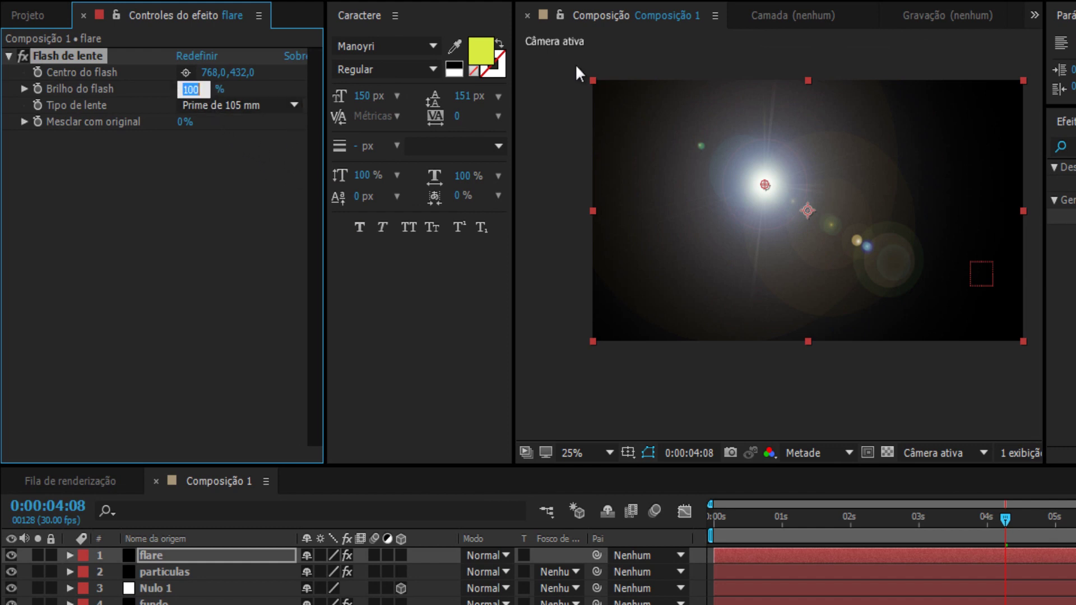
type("50")
key("Return")
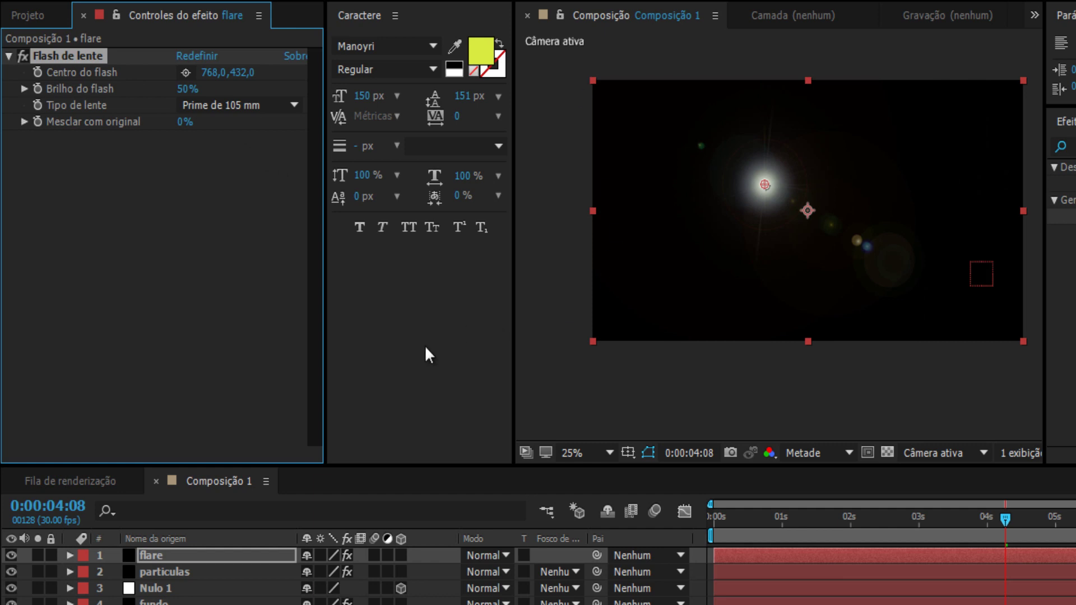
- Set the flare layer's blending mode to Tela
left_click(483, 552)
left_click(491, 555)
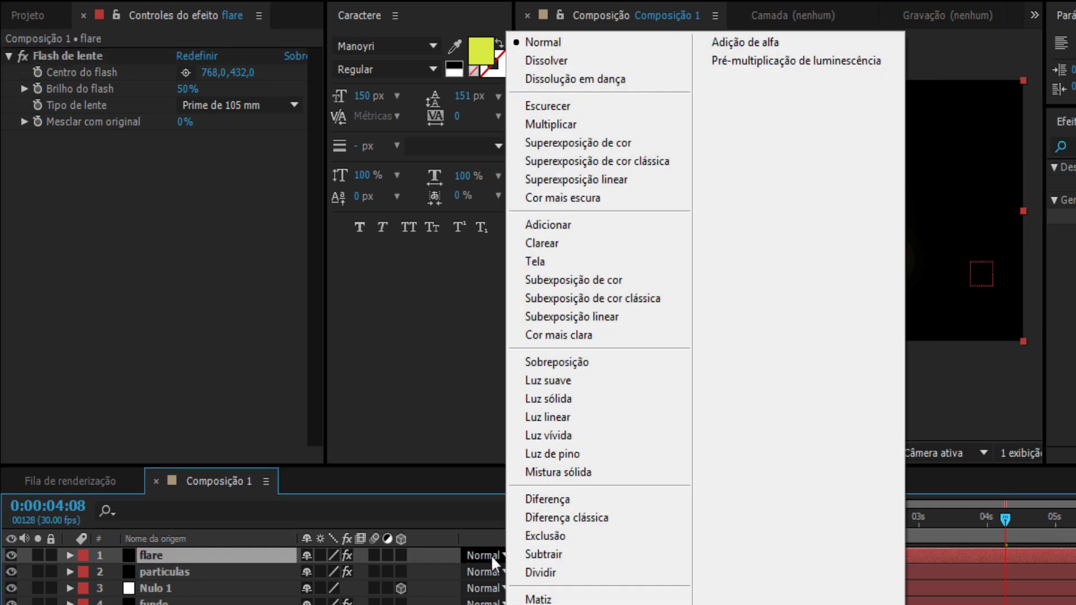
left_click(539, 259)
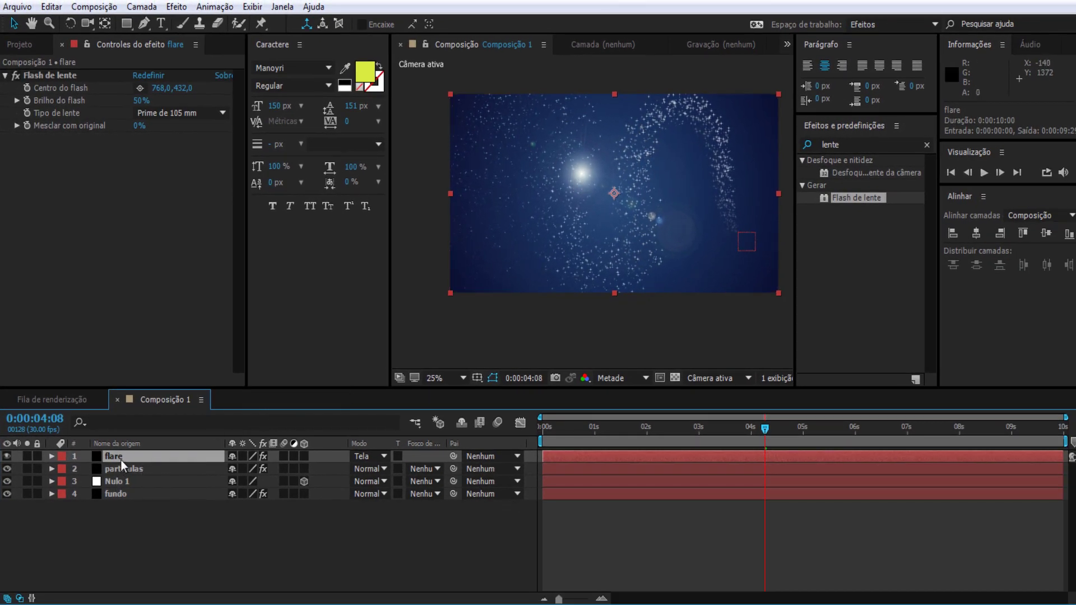
- Expose Flash de lente on the flare layer and add an expression to Centro do flash
left_click(51, 457)
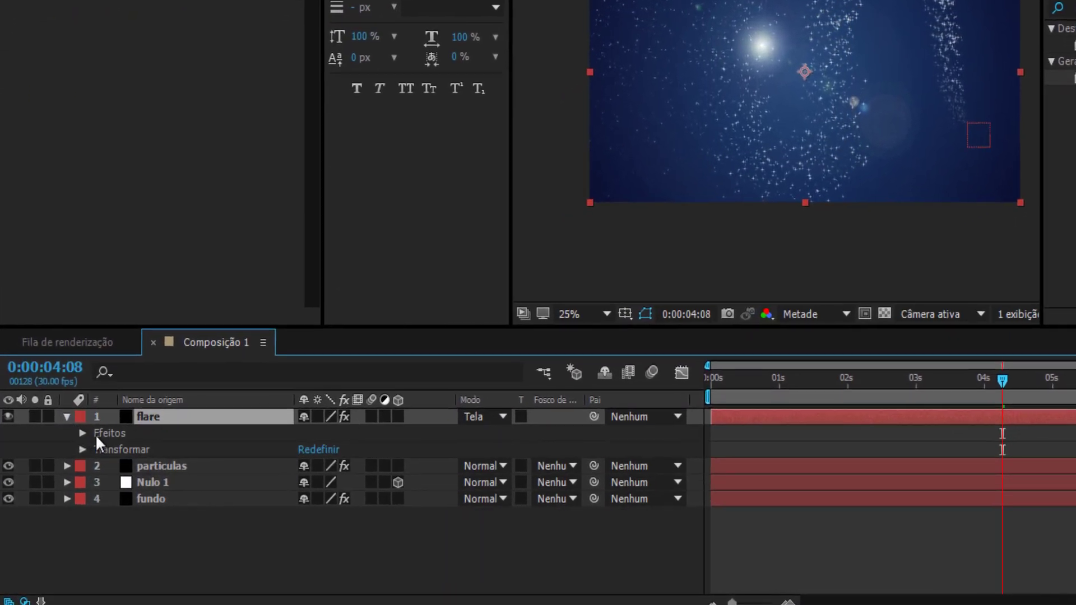
left_click(82, 433)
left_click(98, 450)
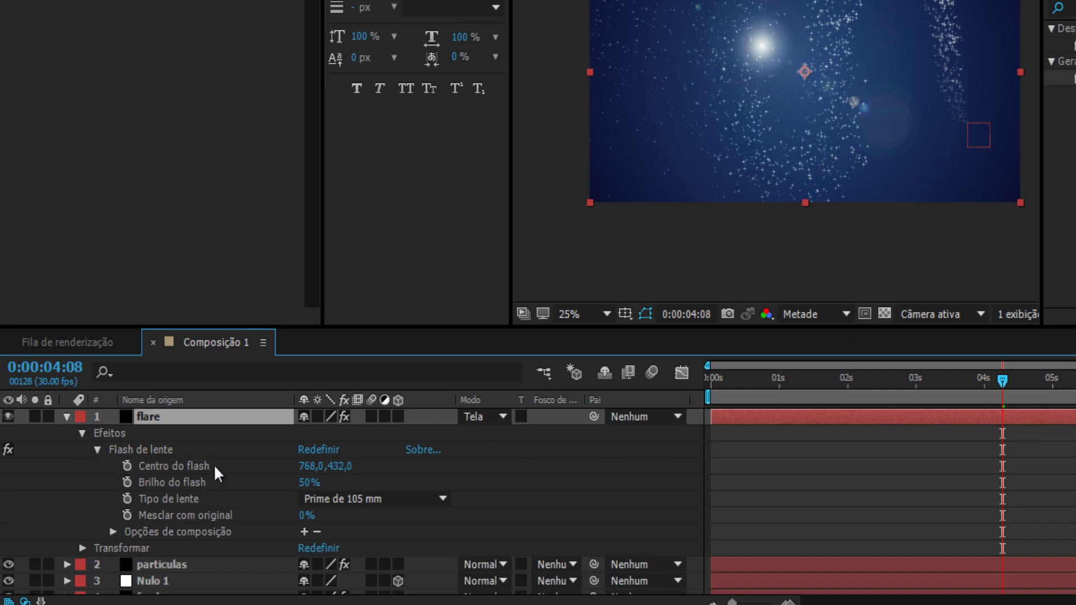
left_click(128, 466, "alt")
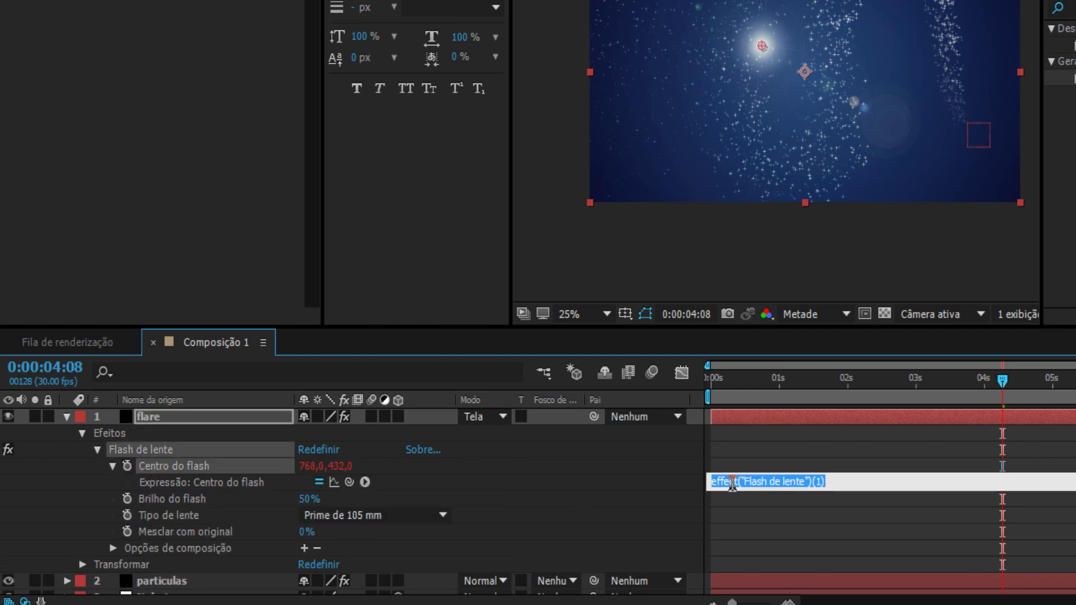
- Pick-whip Centro do flash to Nulo 1's Posição, then preview to about 0:00:03:19
scroll(392, 499, "down", 1)
left_click(146, 570)
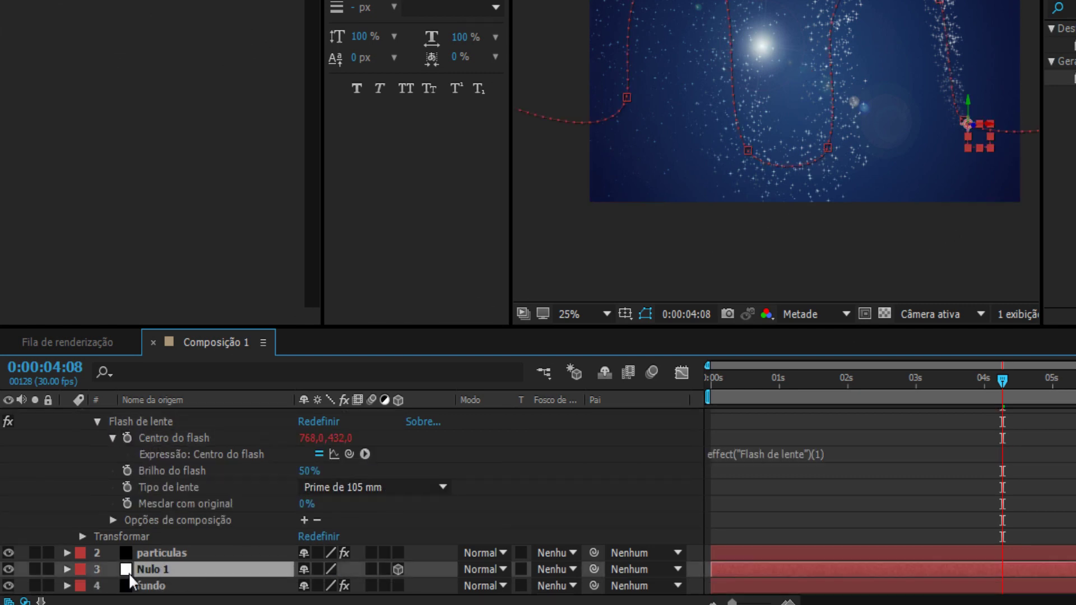
left_click(67, 570)
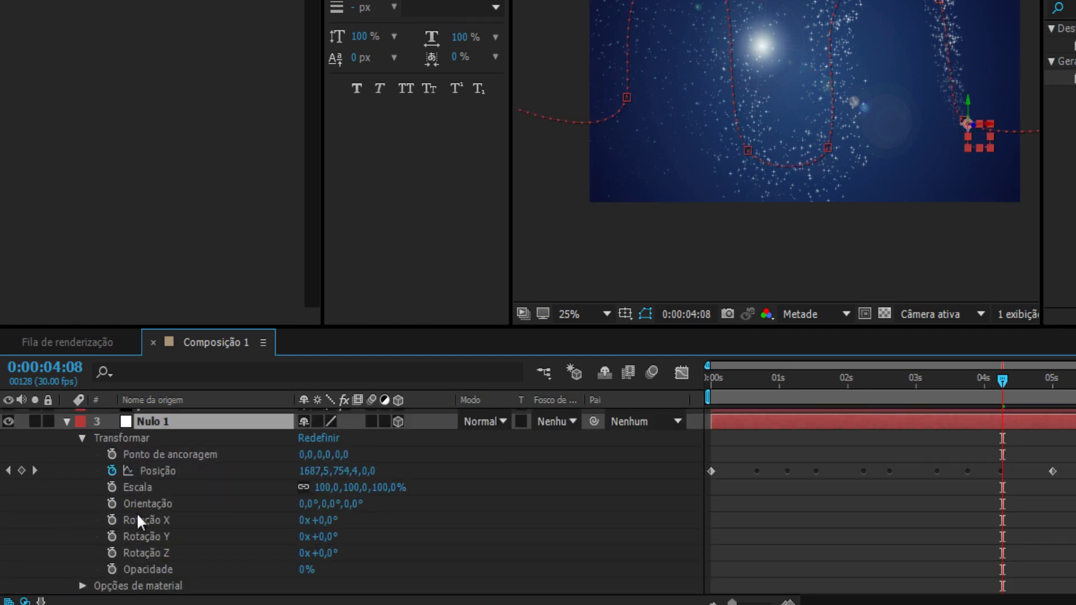
scroll(161, 501, "up", 3)
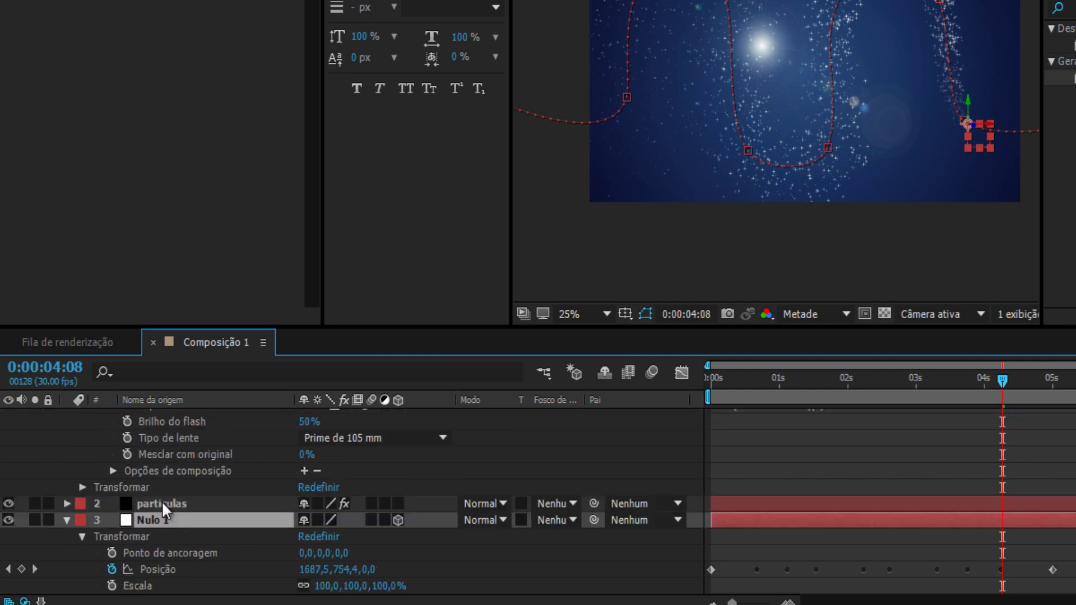
scroll(186, 499, "up", 1)
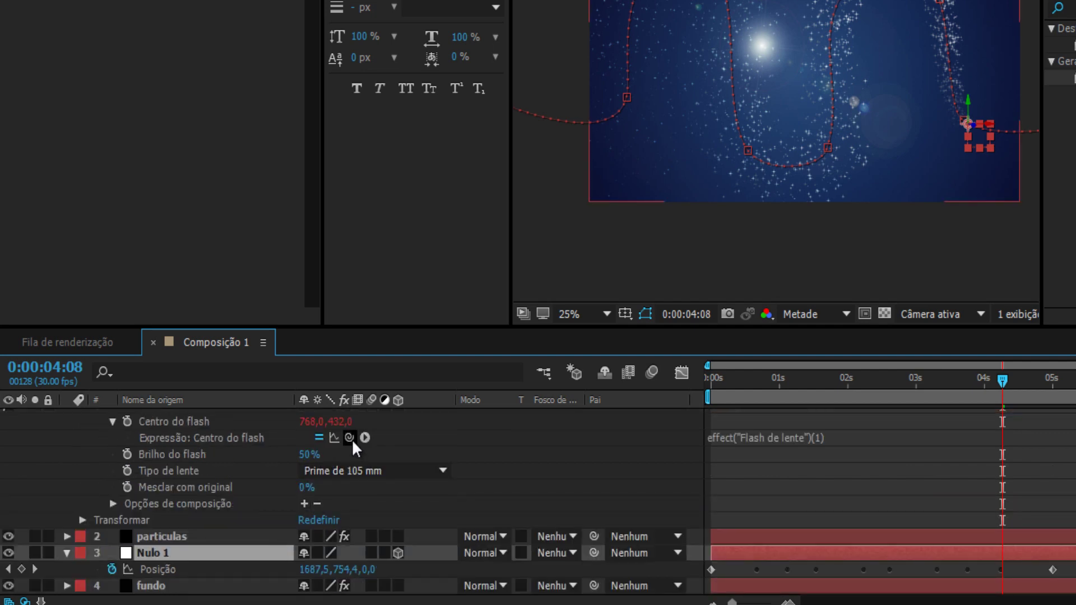
scroll(278, 475, "up", 1)
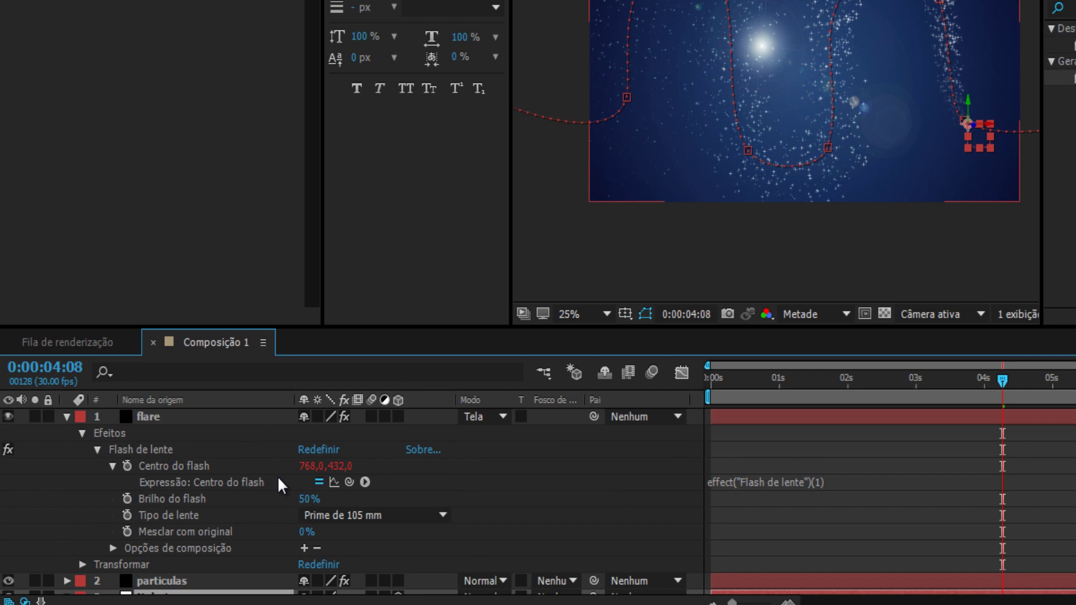
left_click_drag(349, 482, 189, 569)
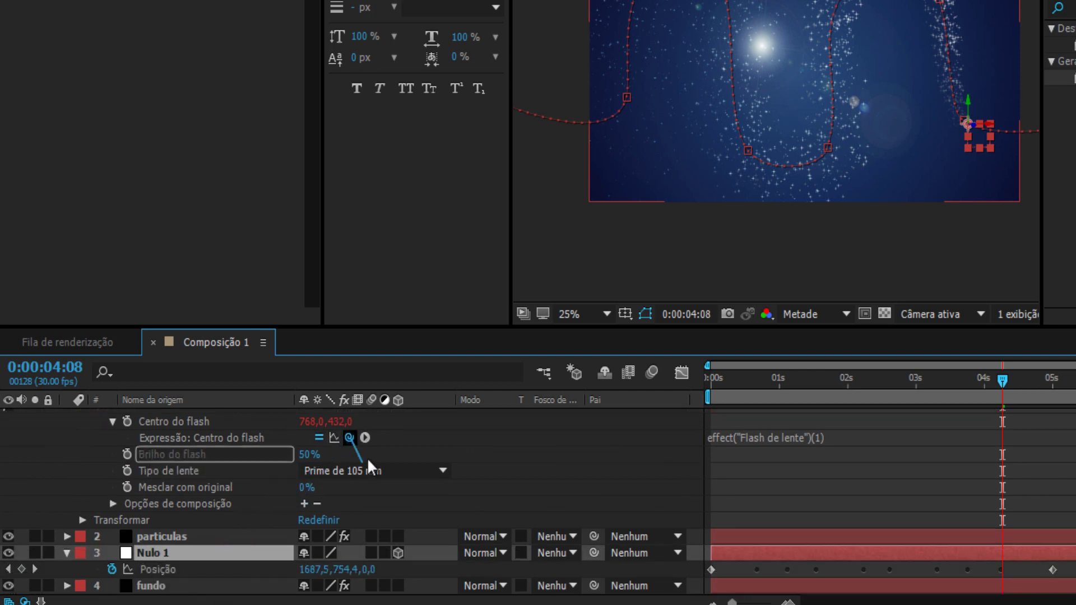
left_click_drag(189, 569, 160, 573)
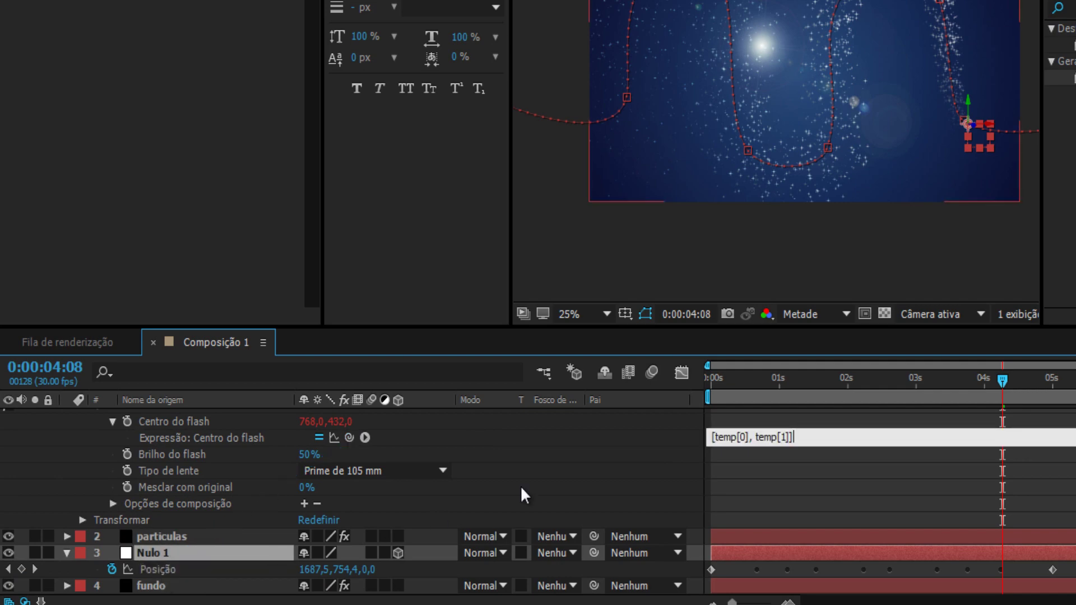
left_click(756, 411)
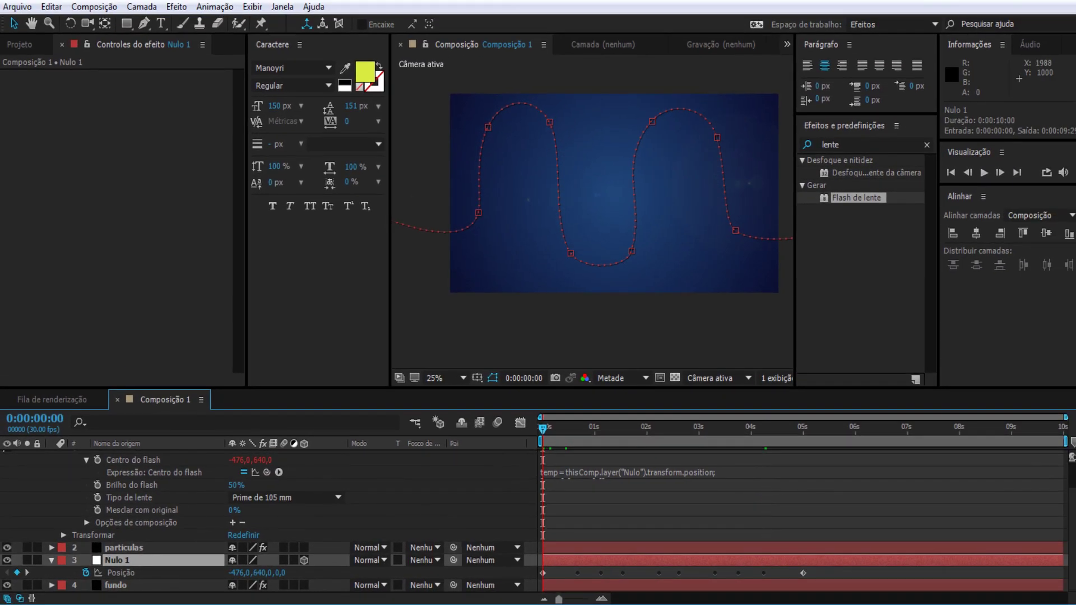
left_click(984, 172)
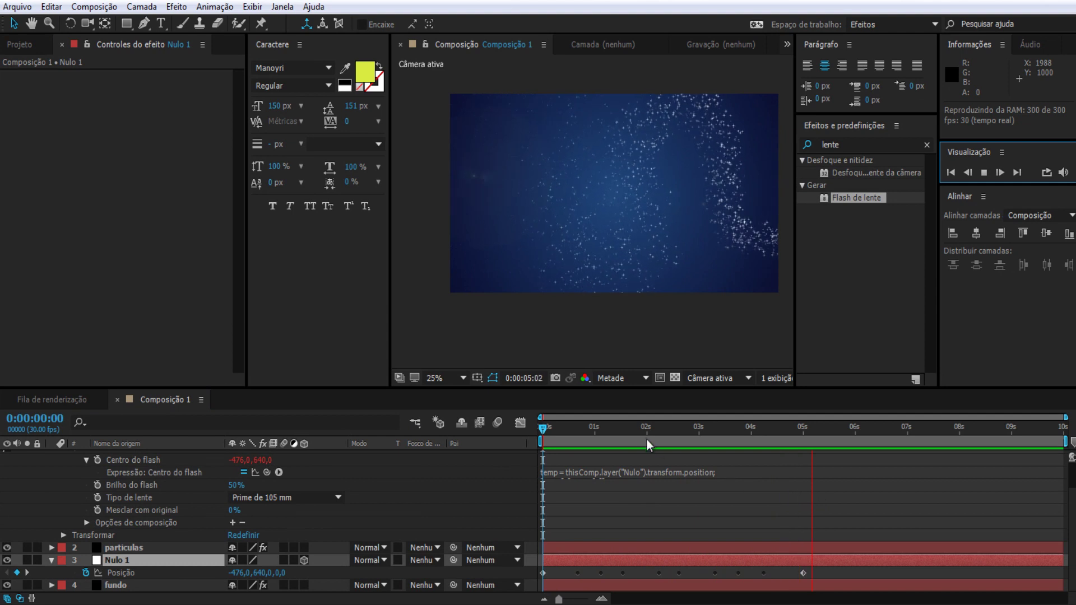
left_click_drag(644, 429, 732, 429)
- Search 'curvas' and apply the Curvas effect to Nulo 1
scroll(73, 472, "up", 3)
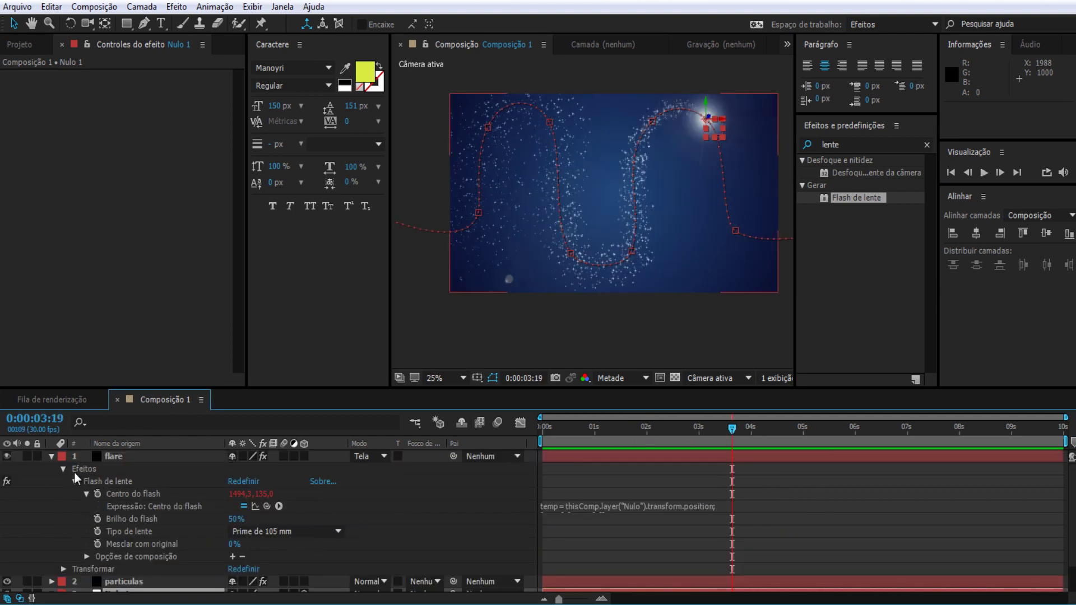
left_click(50, 456)
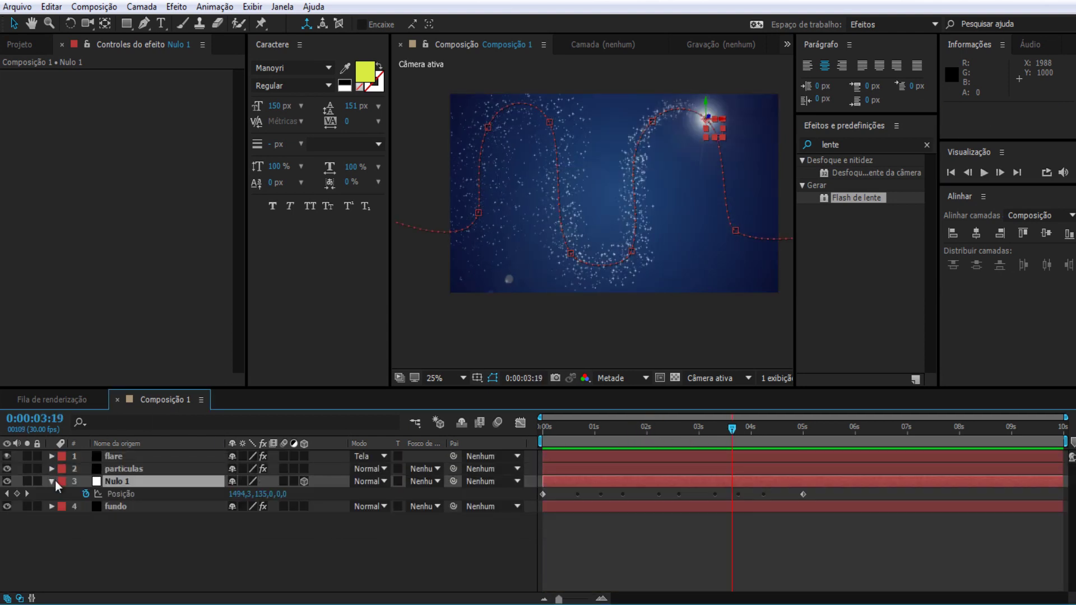
left_click(862, 144)
type("curvc")
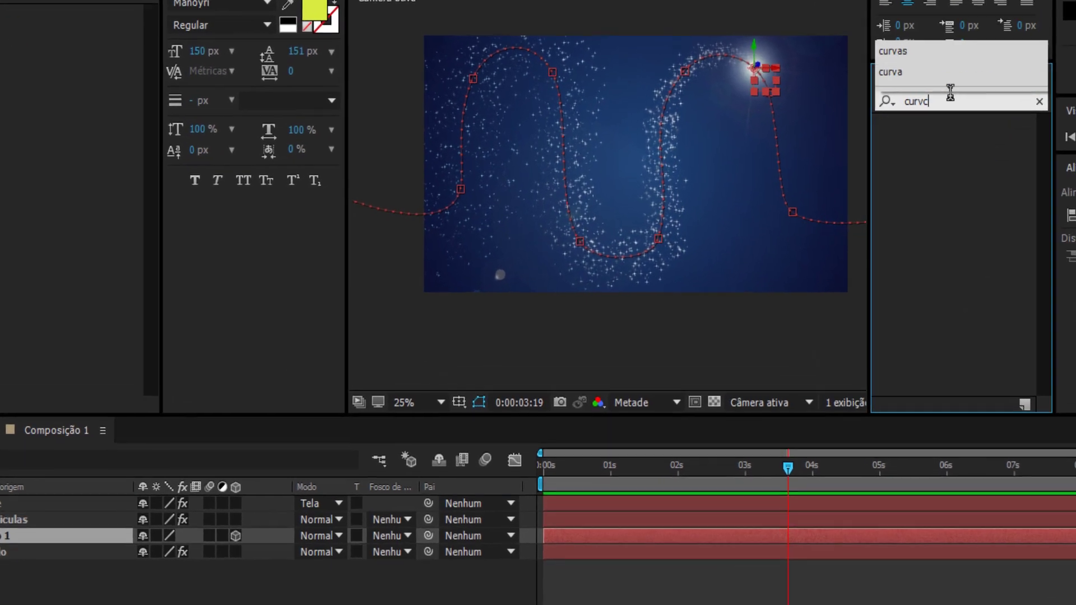
type("as")
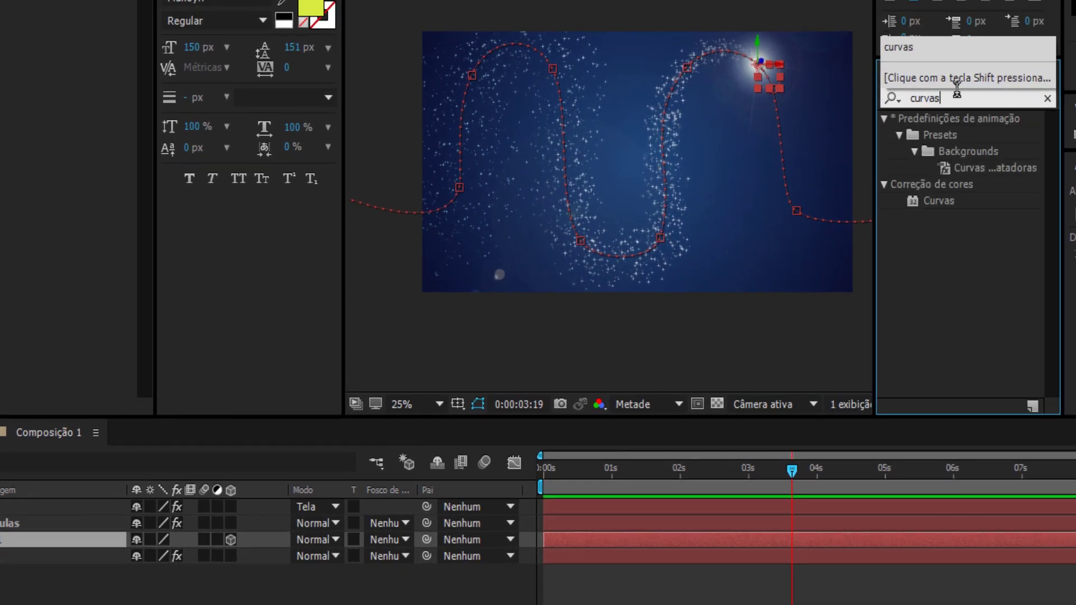
double_click(941, 207)
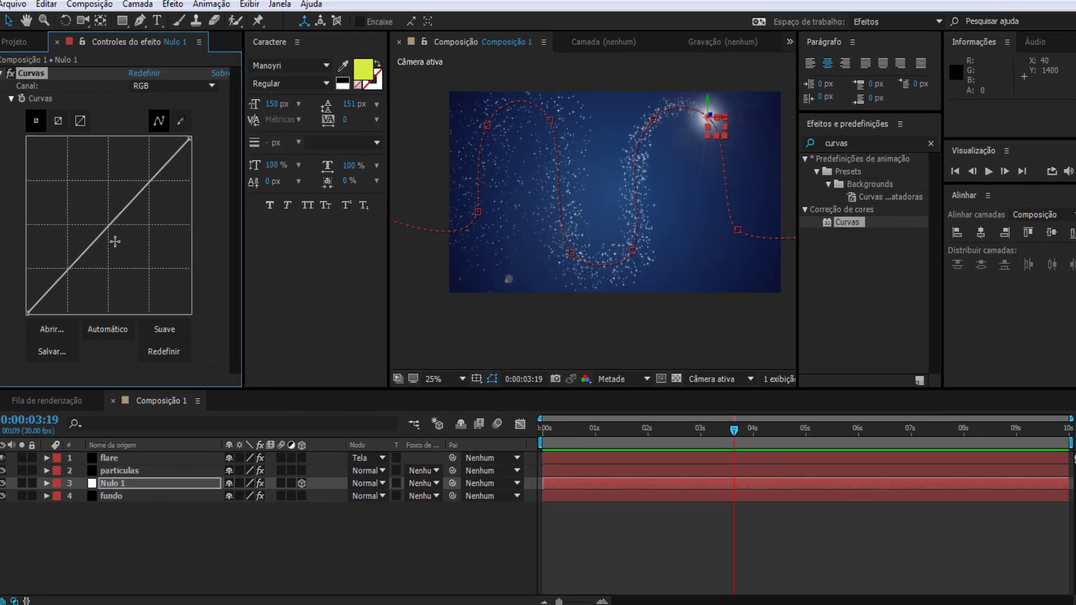
- Switch the Curvas channel to Azul and raise the blue curve
left_click(175, 90)
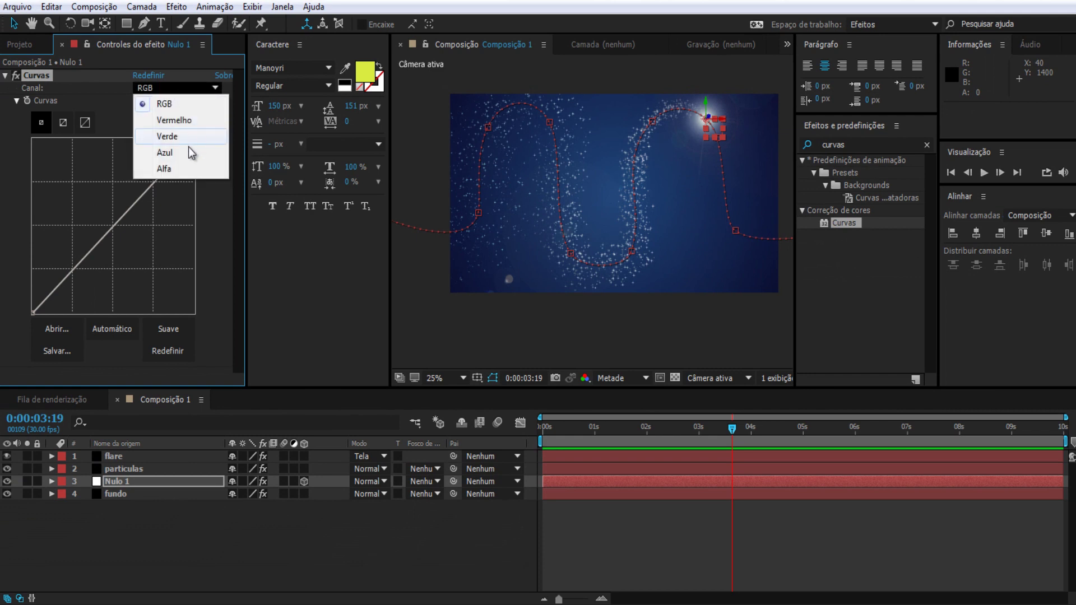
left_click(190, 152)
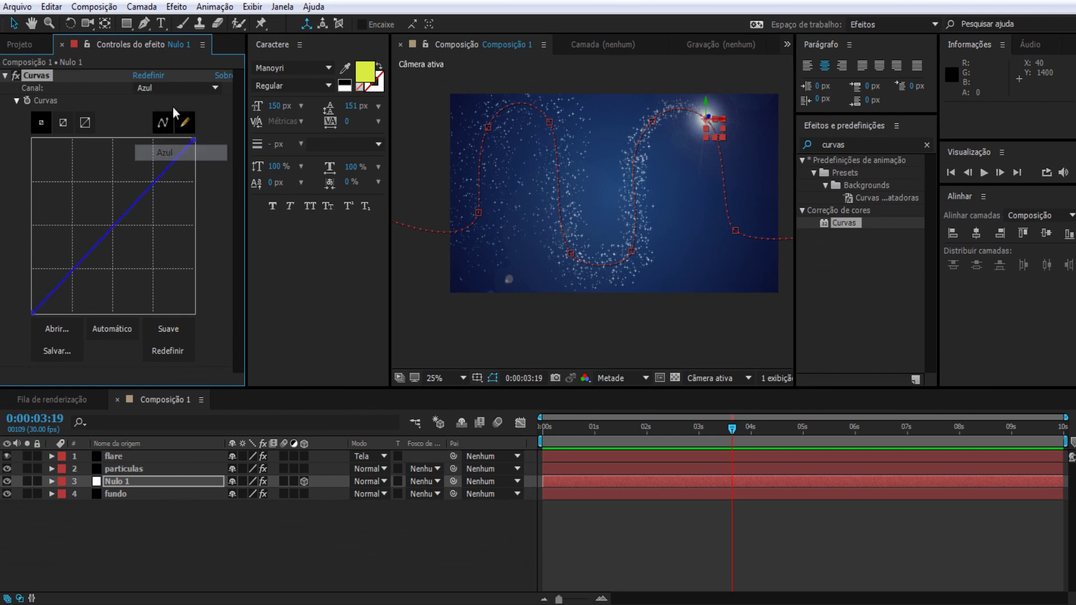
left_click(115, 231)
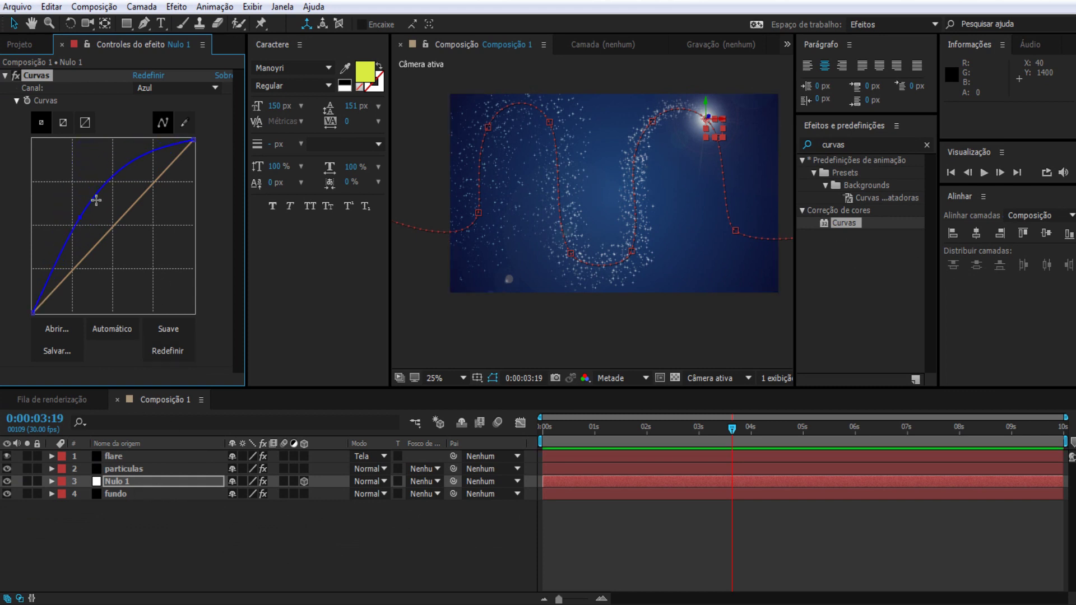
- Apply Curvas to the flare layer, raising the Azul curve and lowering the Vermelho curve
left_click(129, 456)
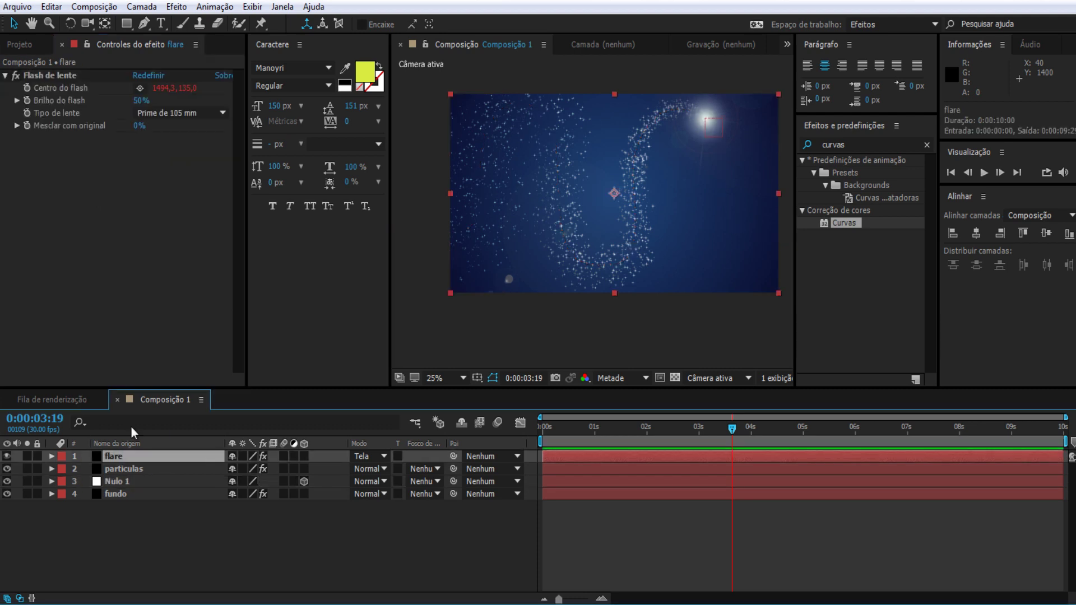
double_click(845, 223)
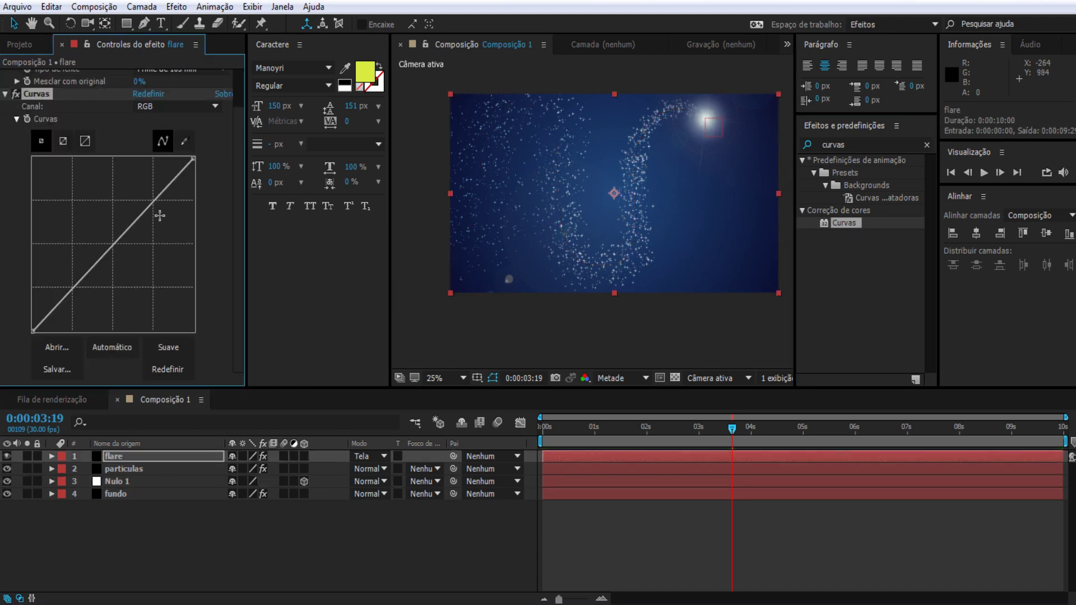
left_click(185, 107)
left_click(189, 170)
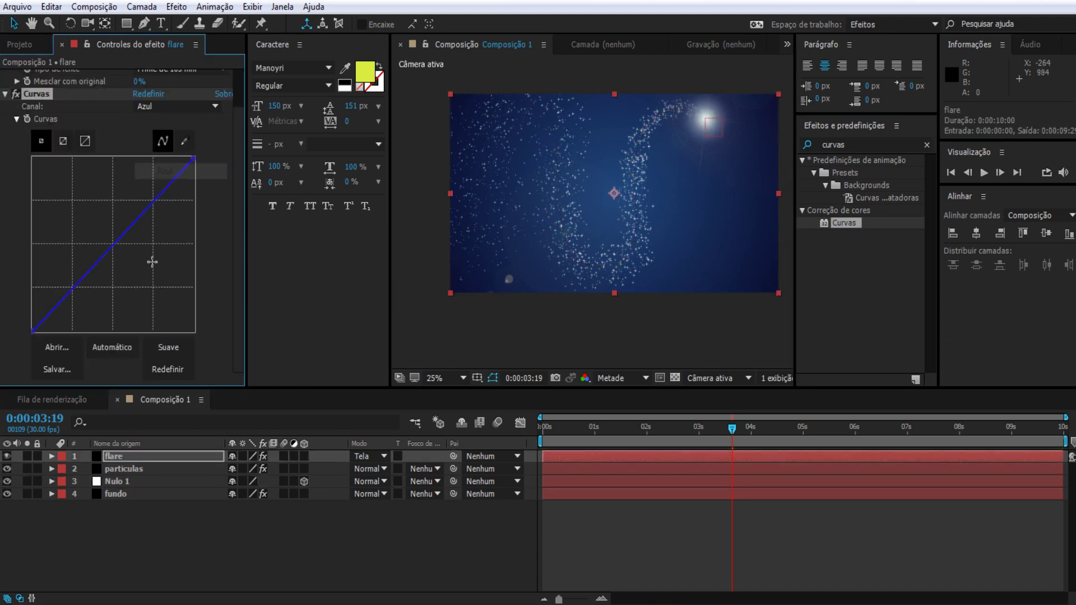
left_click_drag(112, 247, 96, 231)
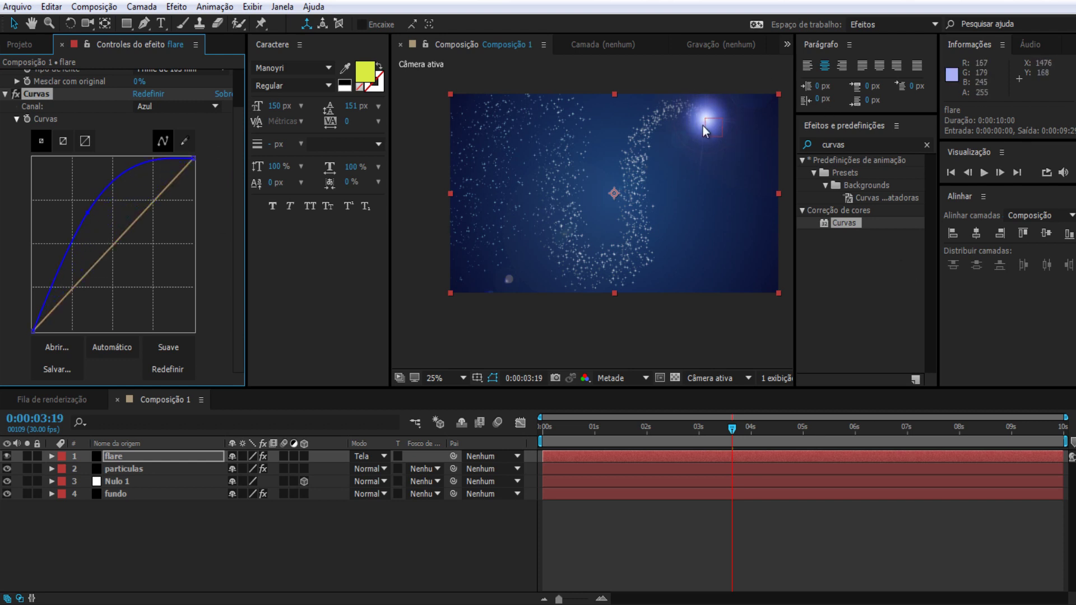
left_click(185, 106)
left_click(168, 137)
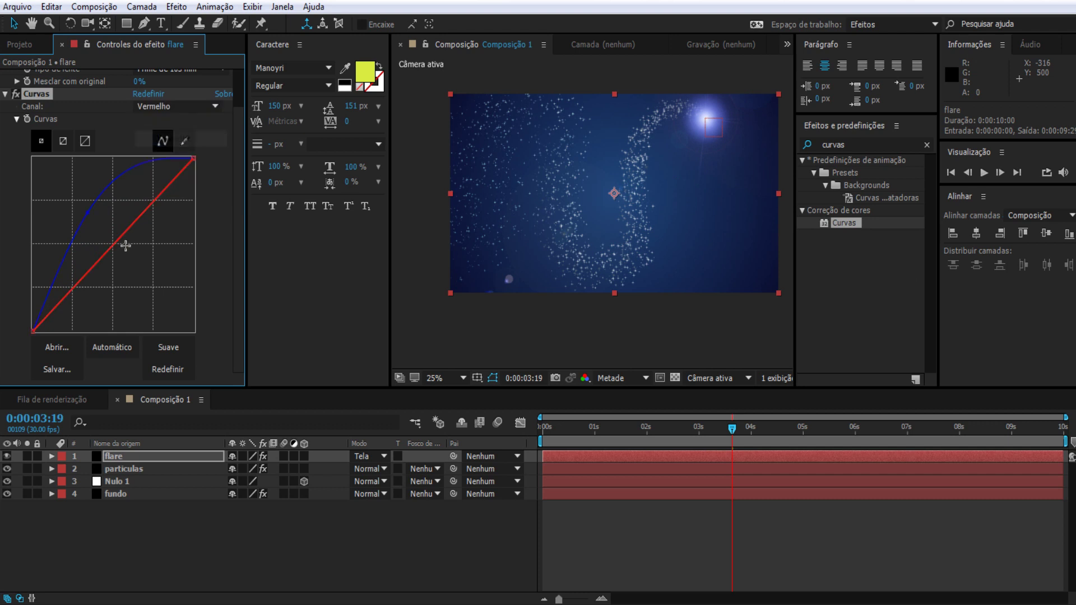
left_click_drag(118, 245, 133, 255)
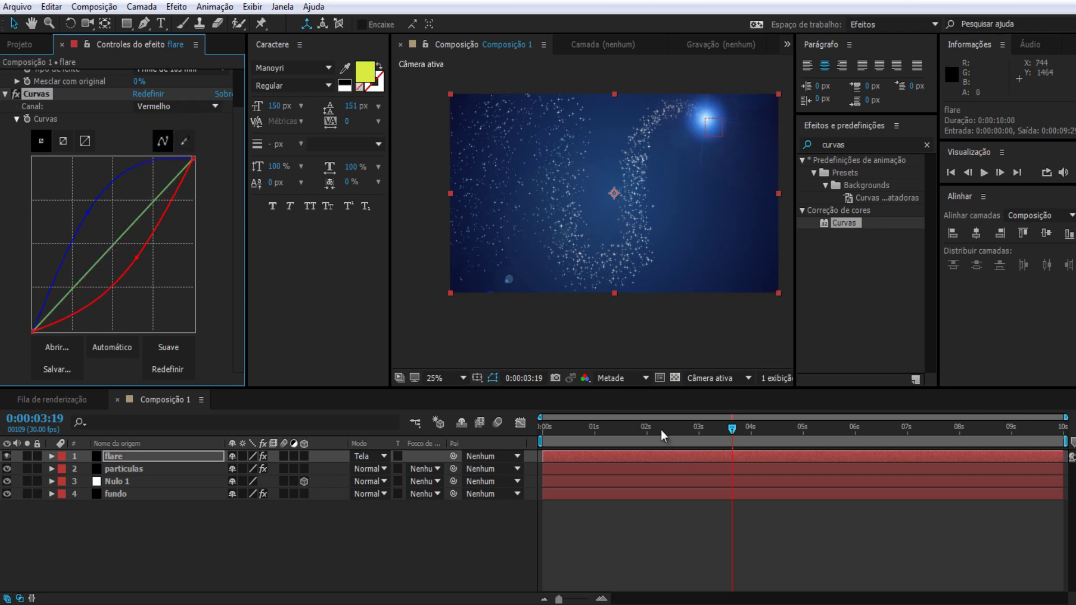
left_click_drag(662, 431, 773, 439)
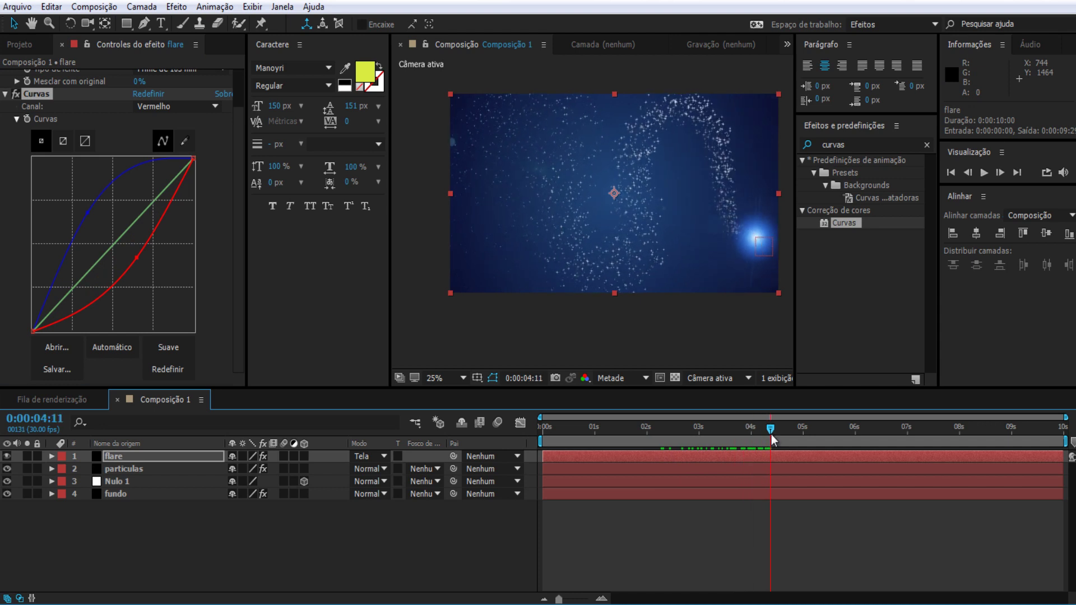
- Select the particulas layer and search the effects for 'brilho'
left_click(126, 469)
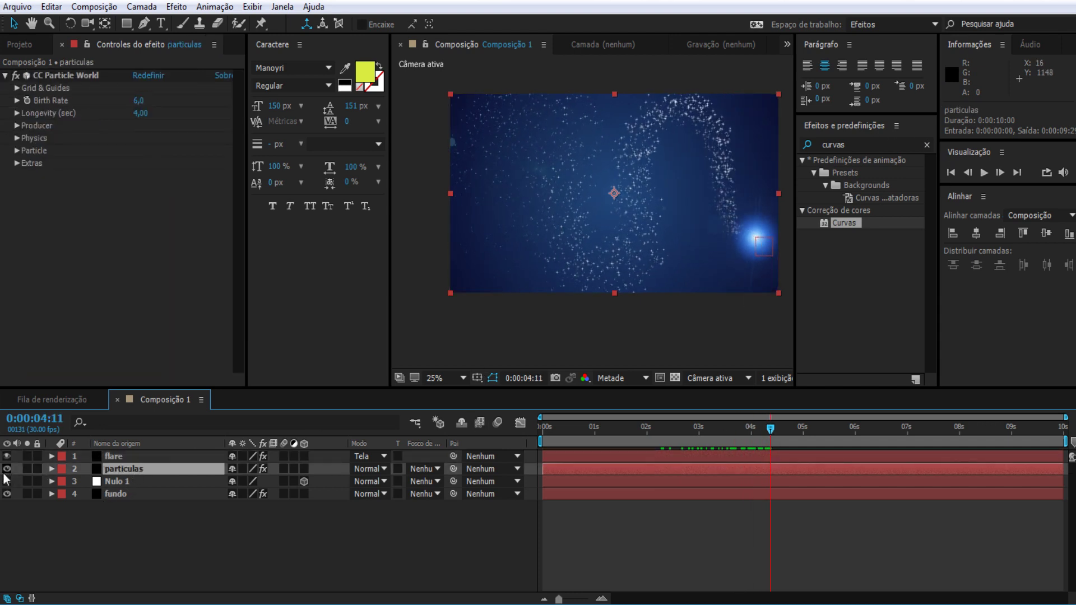
double_click(834, 145)
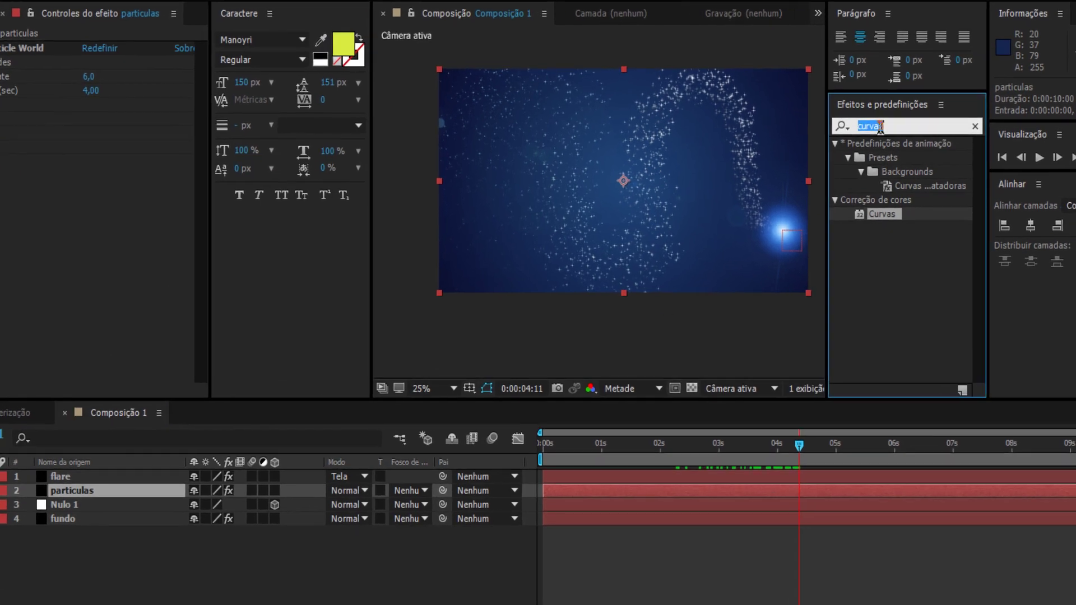
type("brilho")
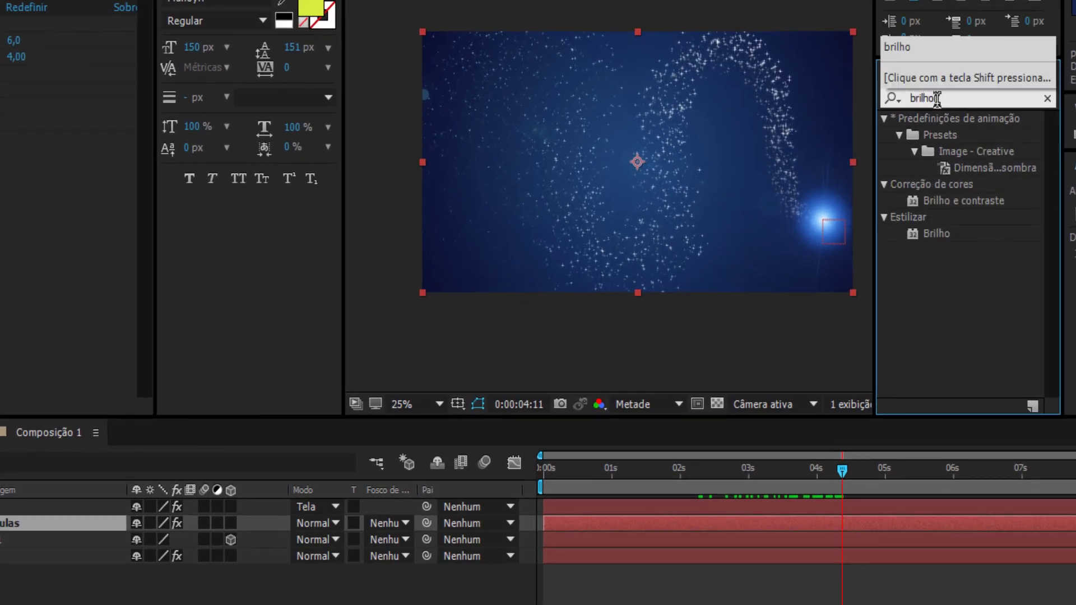
- Apply Brilho to particulas with threshold 75, radius 50 and intensity 3
double_click(937, 232)
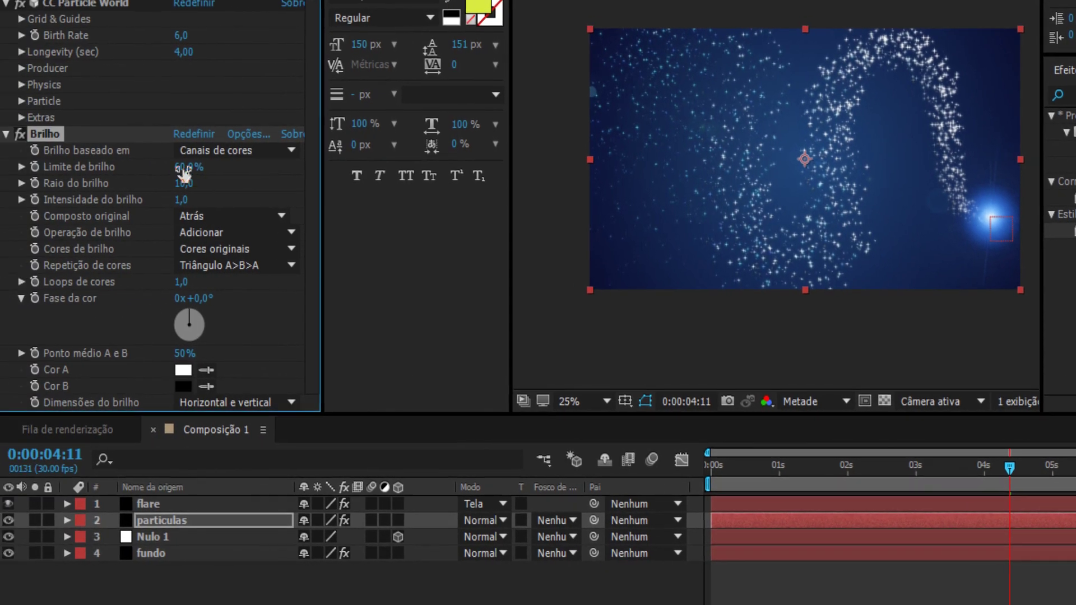
type("75")
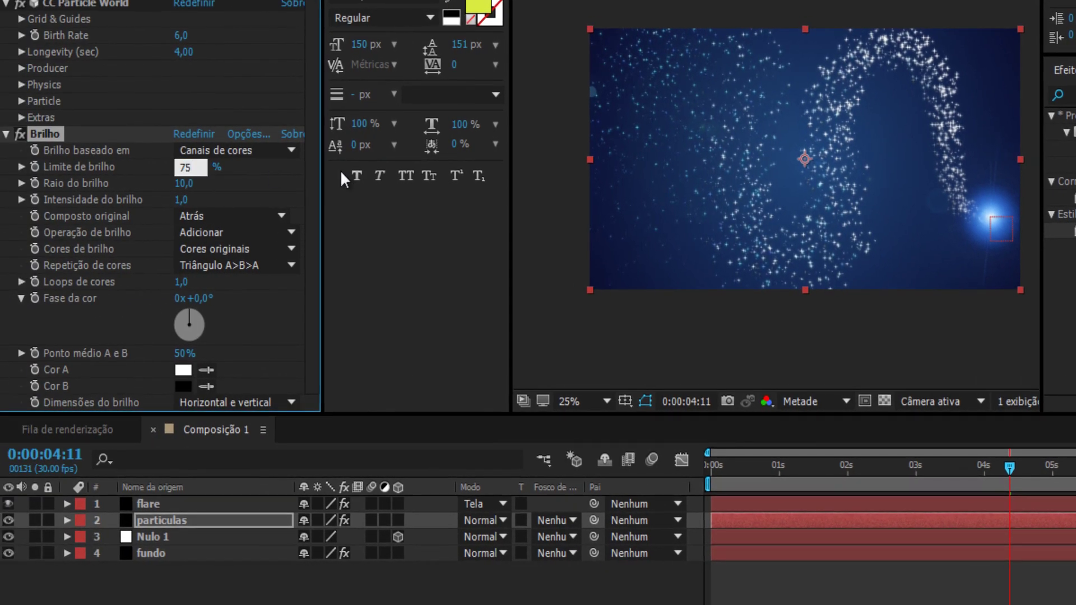
key("Tab")
type("50")
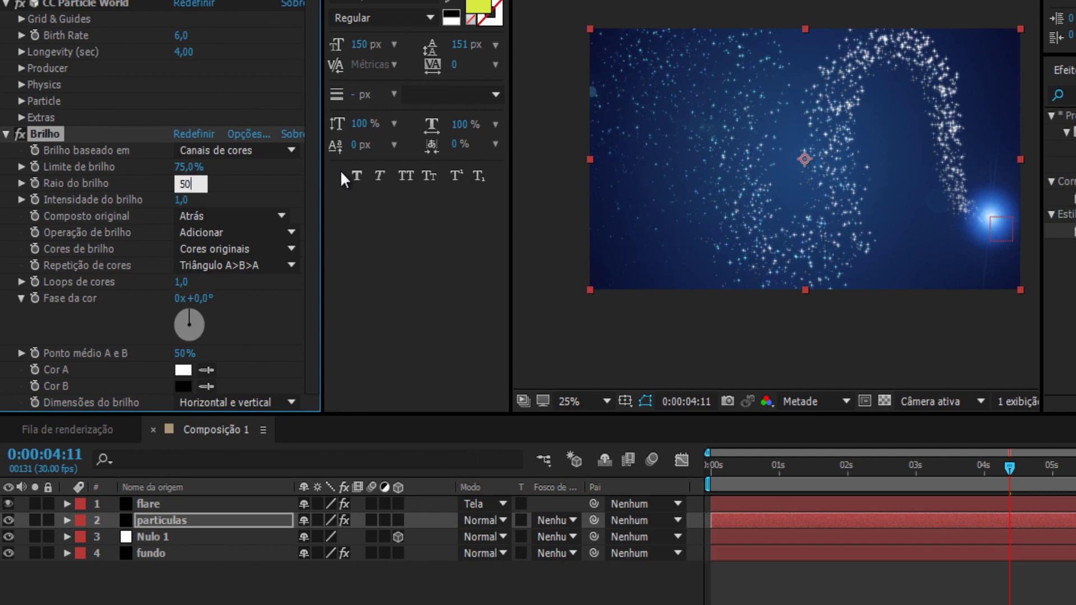
key("Tab")
type("3")
key("Return")
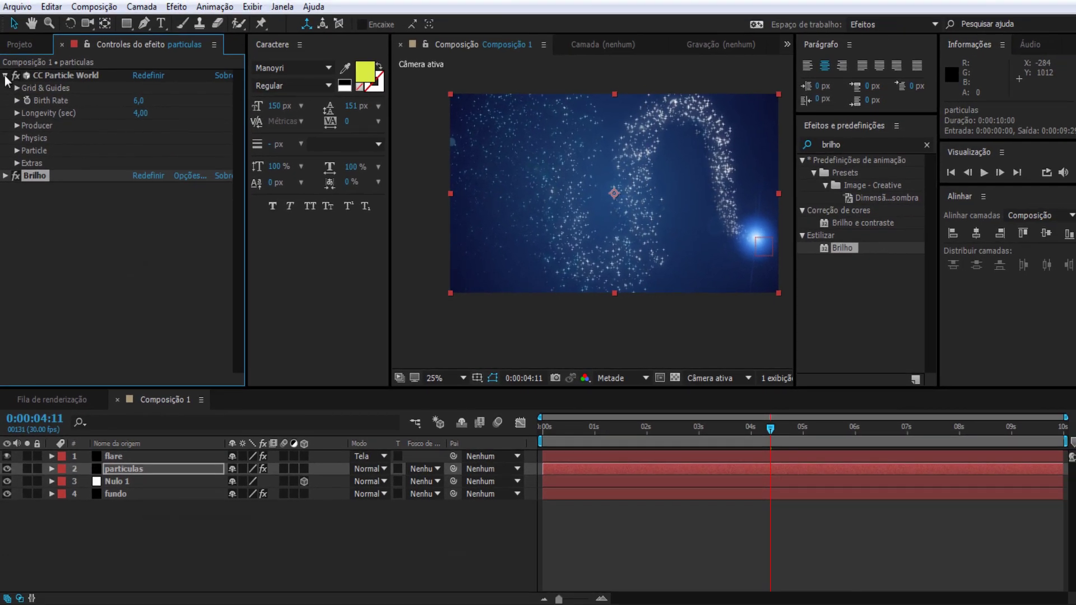
key("ctrl+grave")
left_click(134, 456)
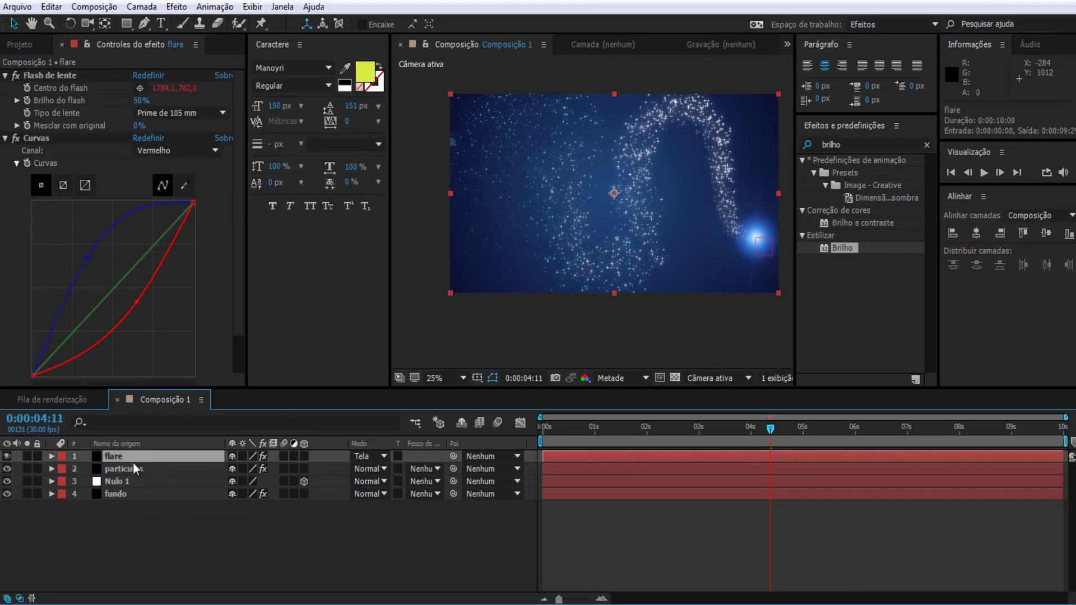
- Add an adjustment layer with a monochrome Ruído noise effect at 5,0% for grain
right_click(139, 537)
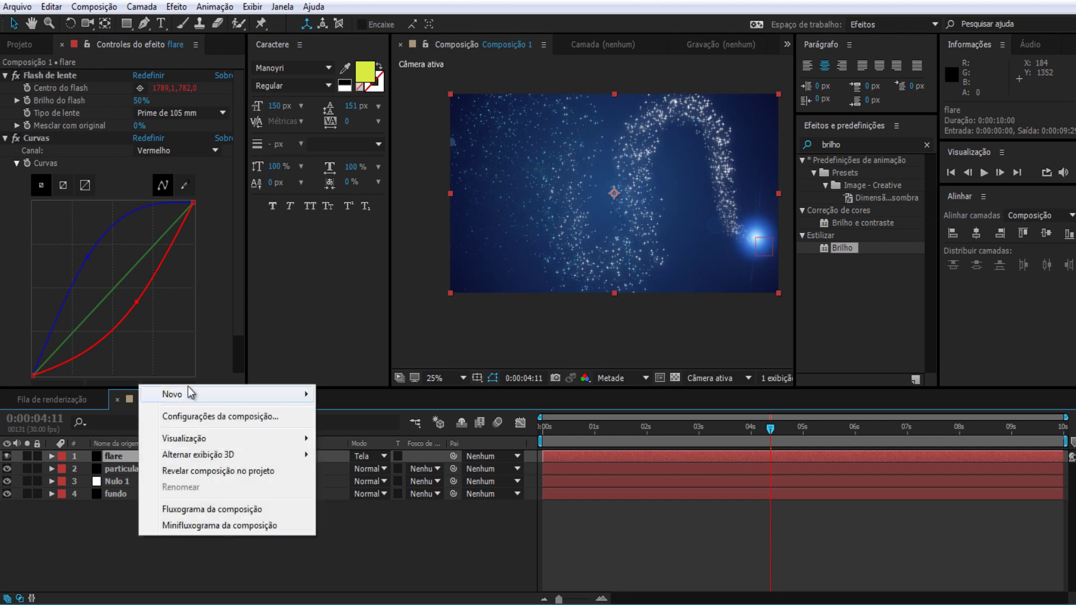
mouse_move(191, 394)
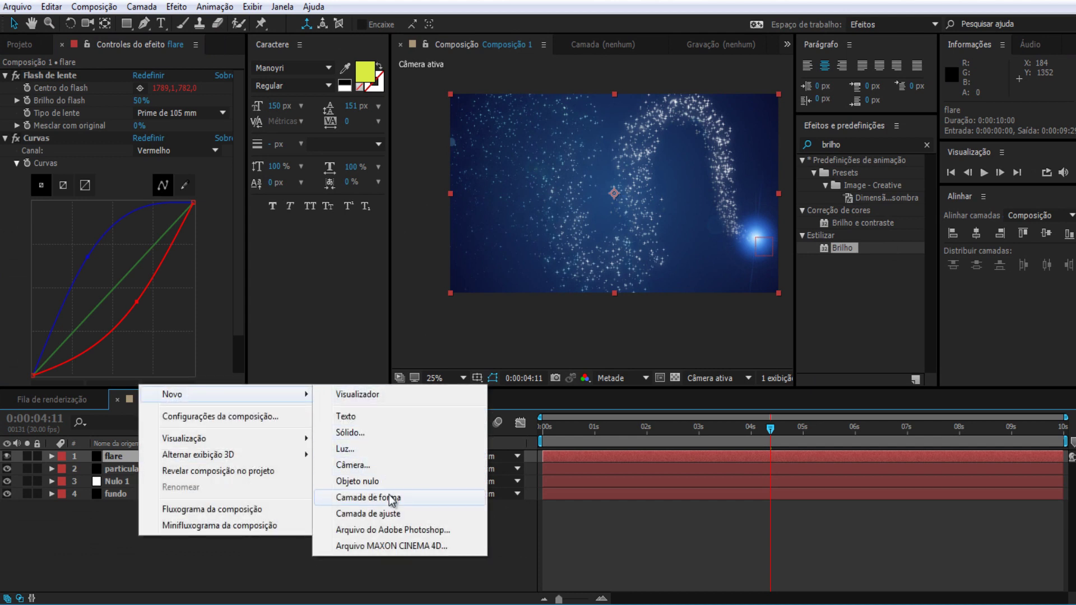
left_click(400, 514)
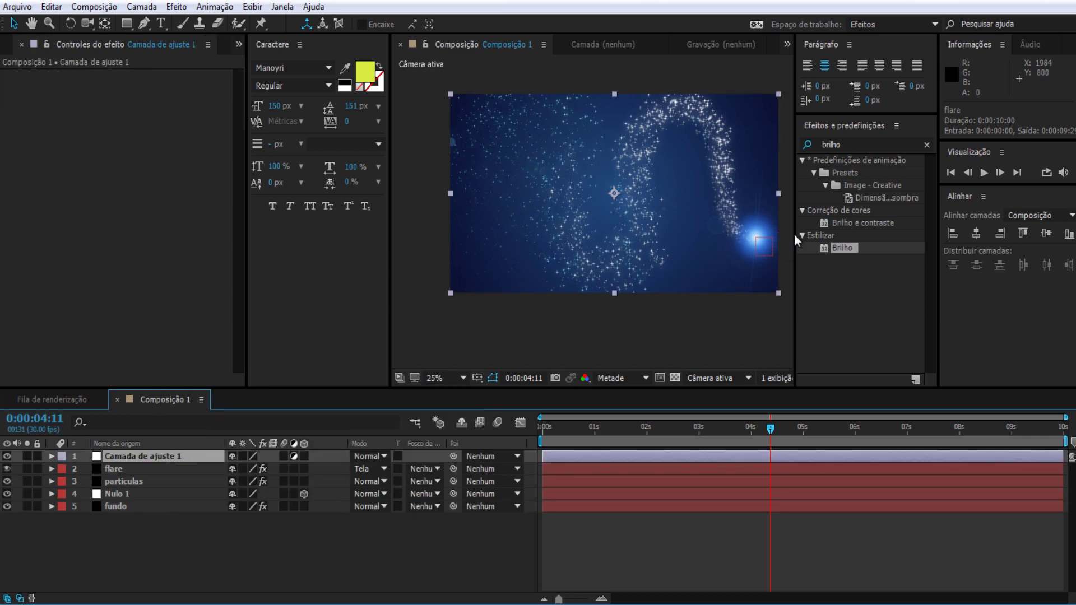
double_click(843, 141)
type("ru")
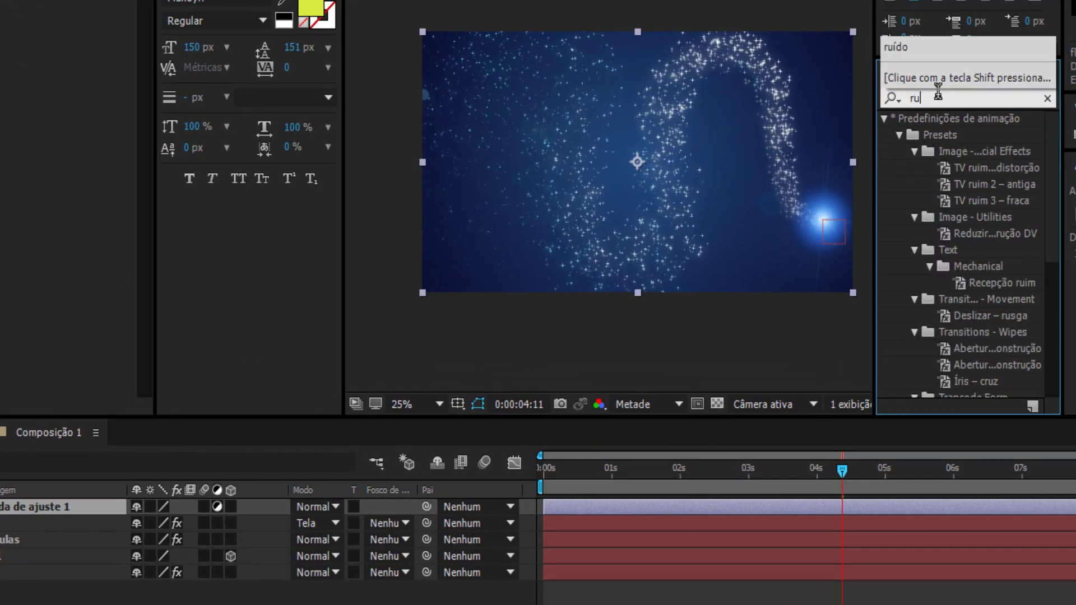
type("i")
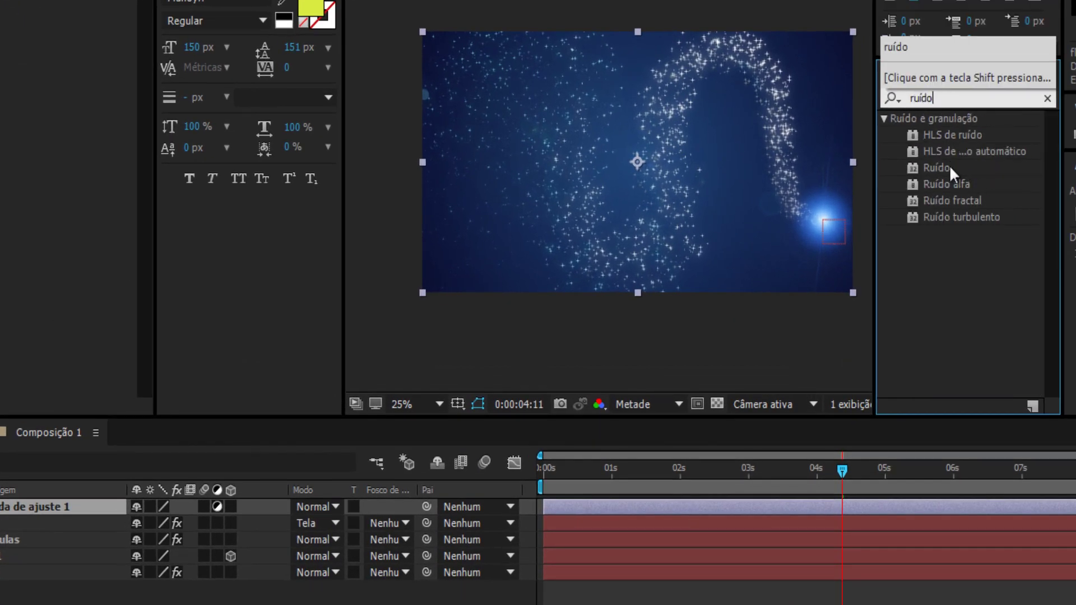
double_click(949, 167)
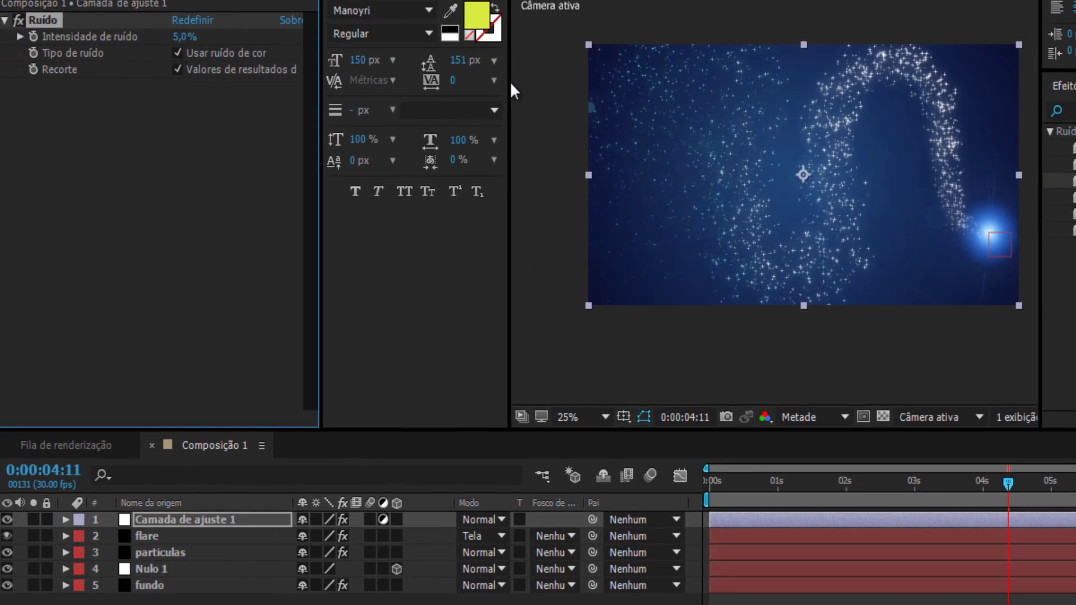
left_click(226, 156)
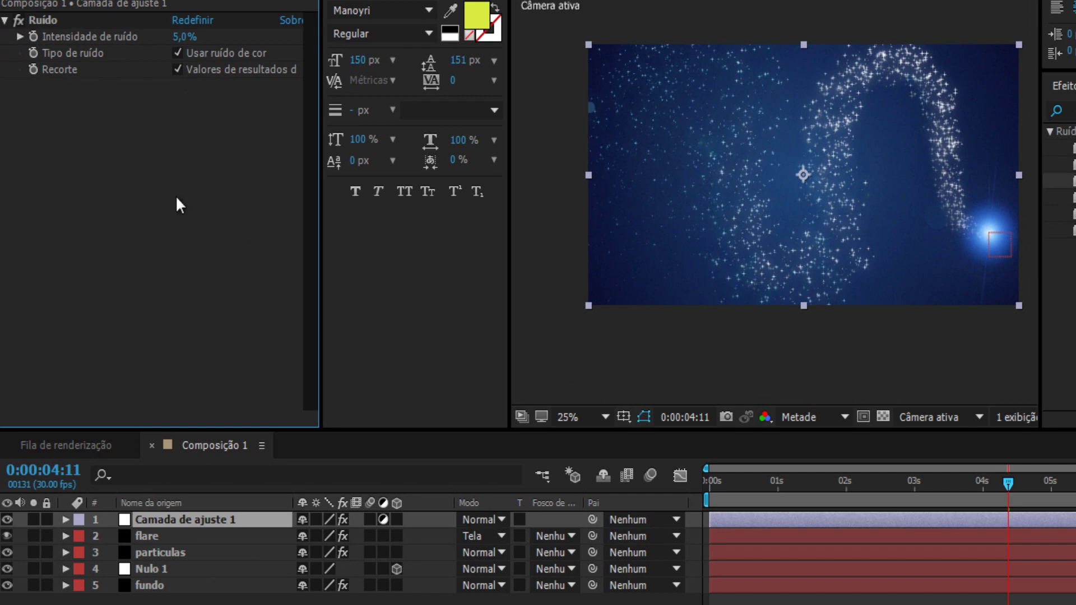
left_click(178, 70)
left_click(179, 52)
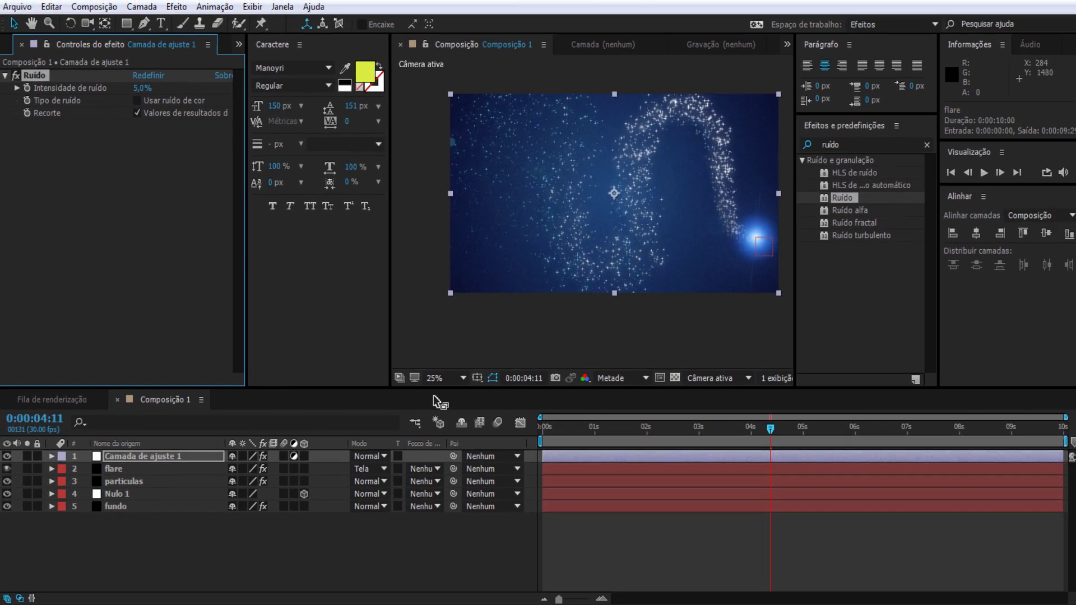
- Fit the comp in the viewer, preview it, then show particulas' effects at about 4.5 seconds
left_click(443, 378)
left_click(439, 108)
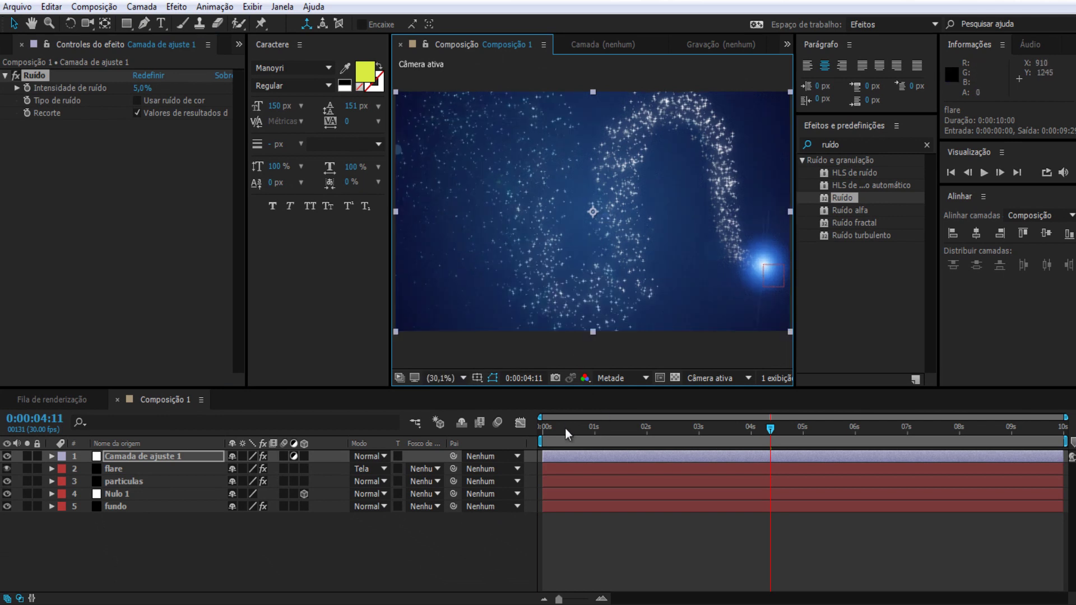
key("space")
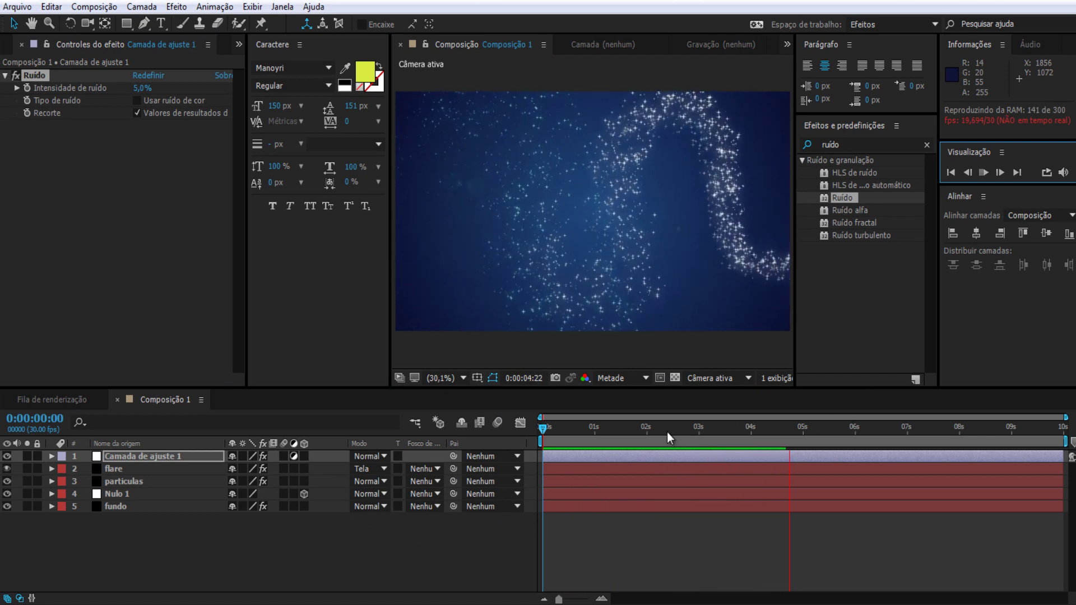
left_click_drag(671, 432, 778, 429)
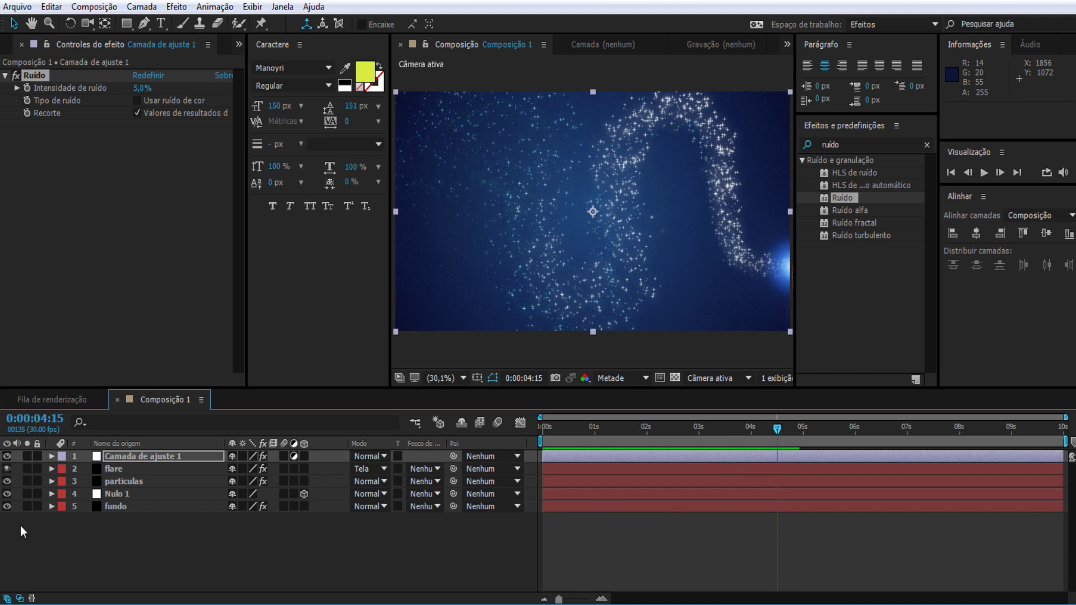
left_click(122, 480)
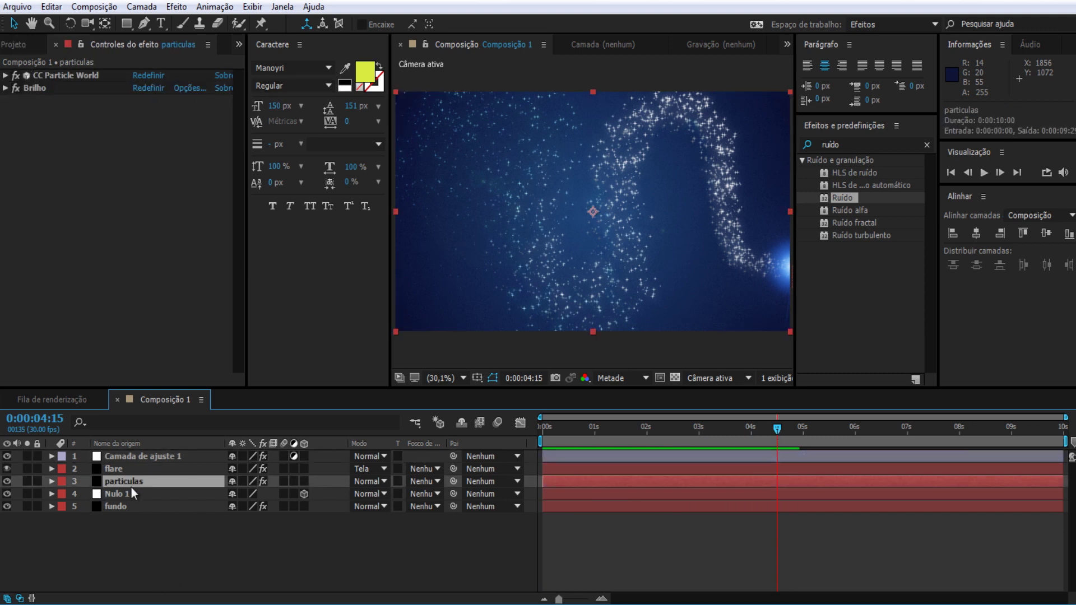
- Set CC Particle World's Particle Death Color to purple 6A4DE5
left_click(5, 76)
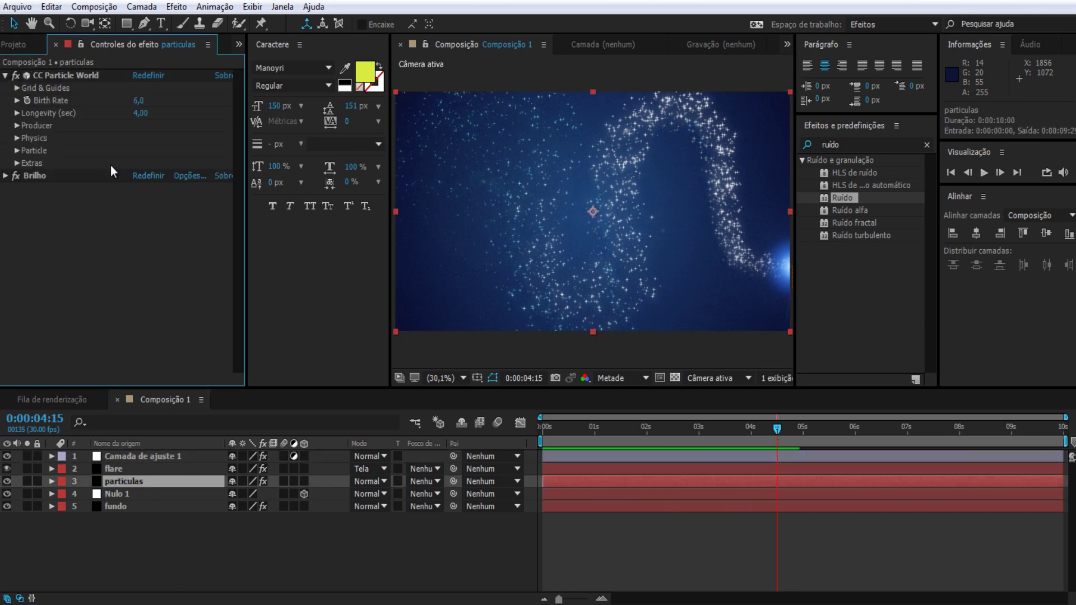
left_click(16, 150)
left_click(140, 313)
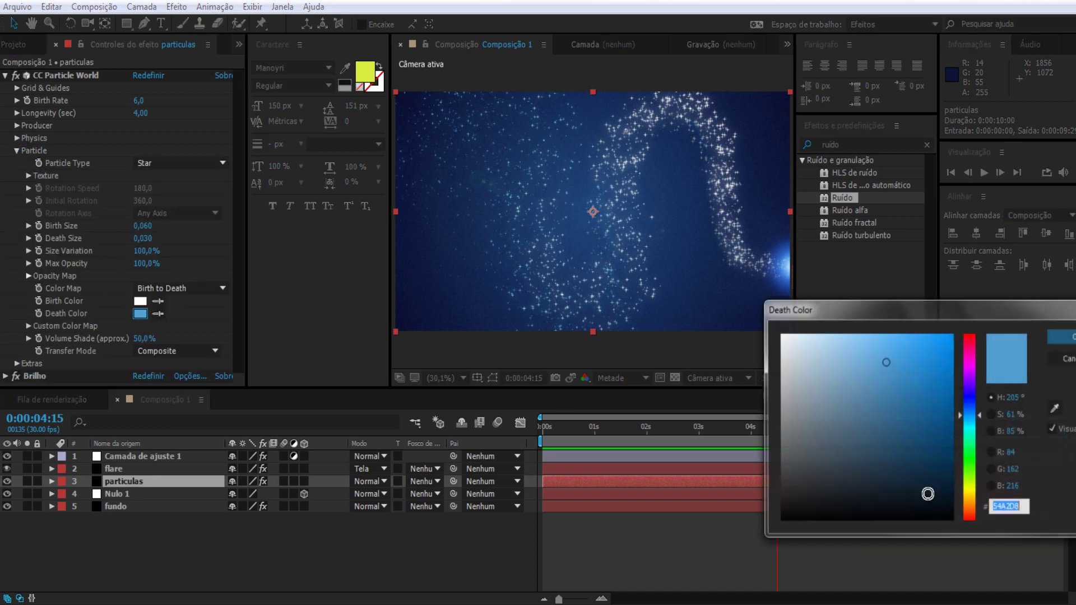
left_click_drag(971, 416, 967, 403)
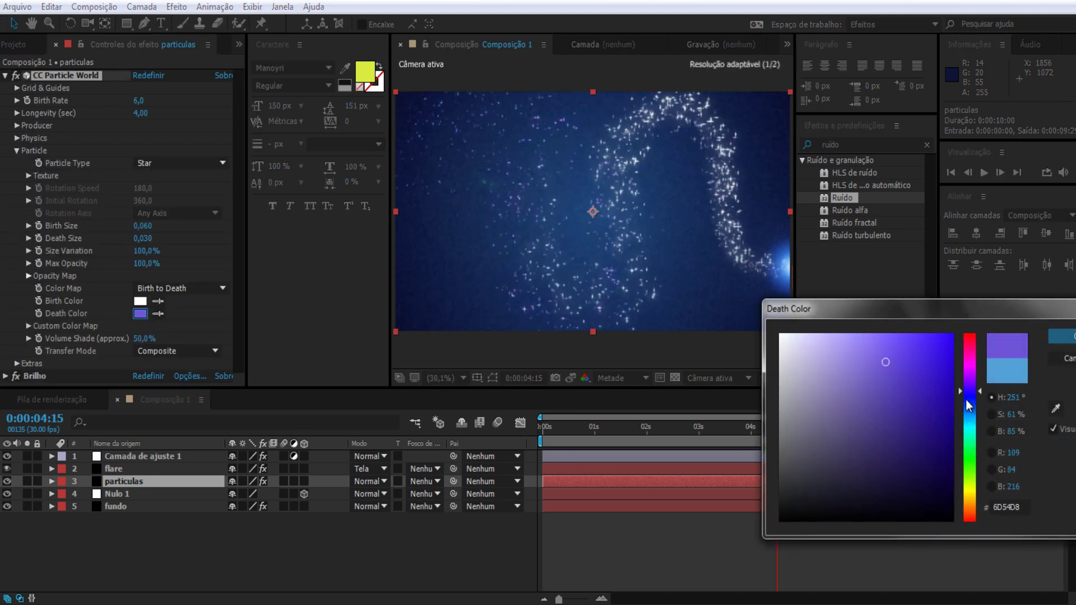
left_click(895, 353)
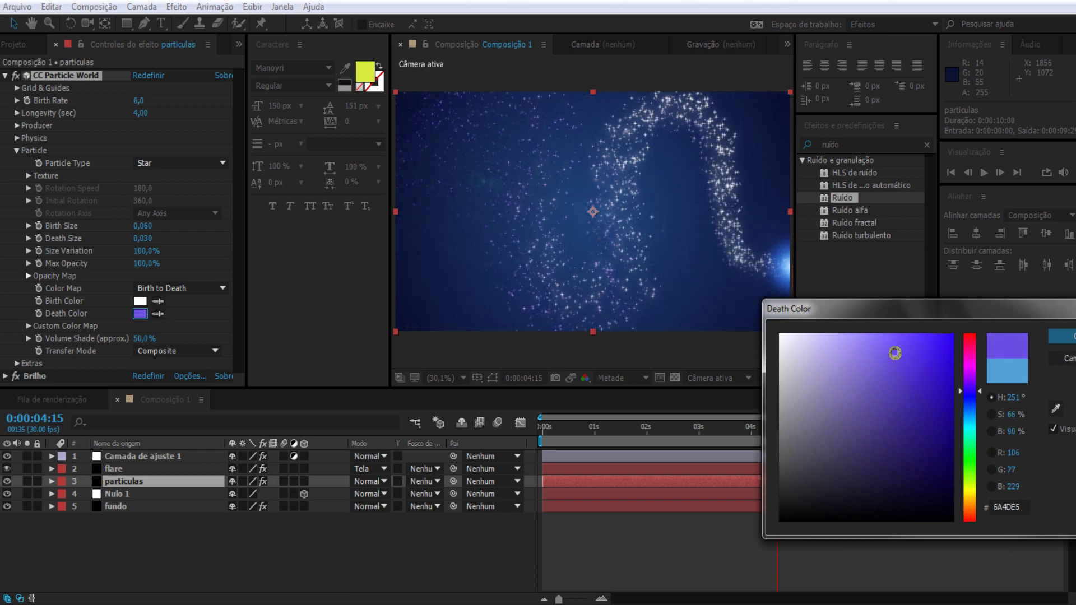
left_click(1063, 338)
- Preview the particle trail from the start, stopping around 4 seconds
left_click_drag(557, 432, 541, 431)
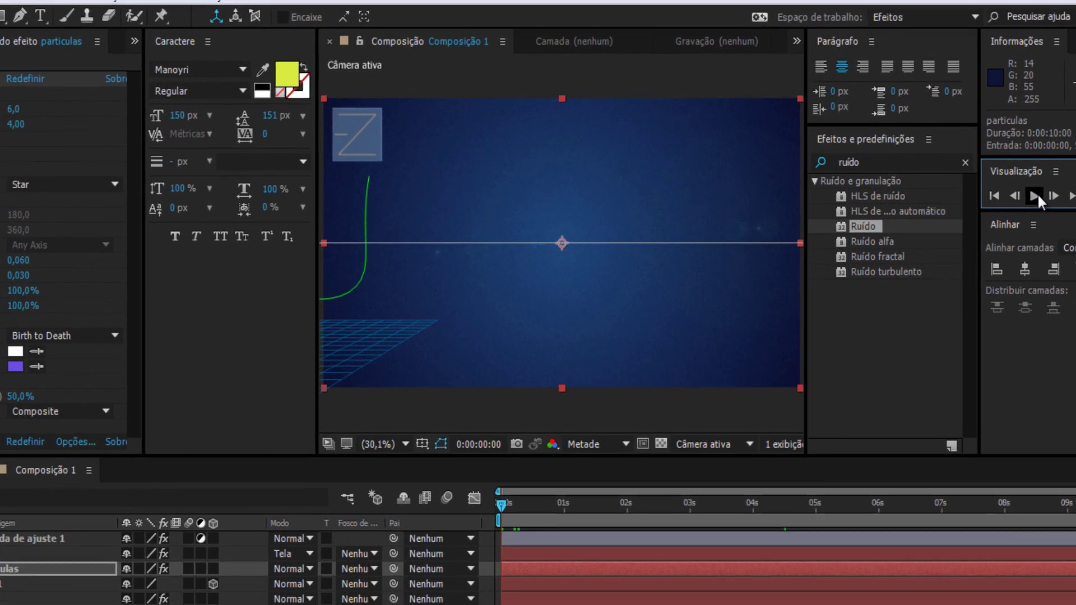
left_click(1034, 196)
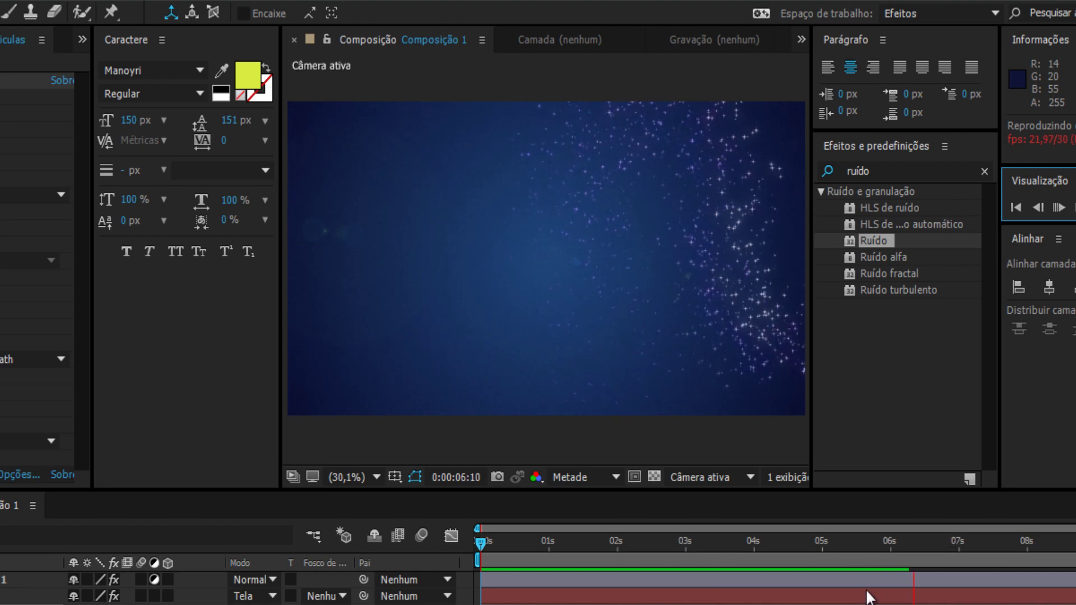
left_click_drag(563, 542, 772, 543)
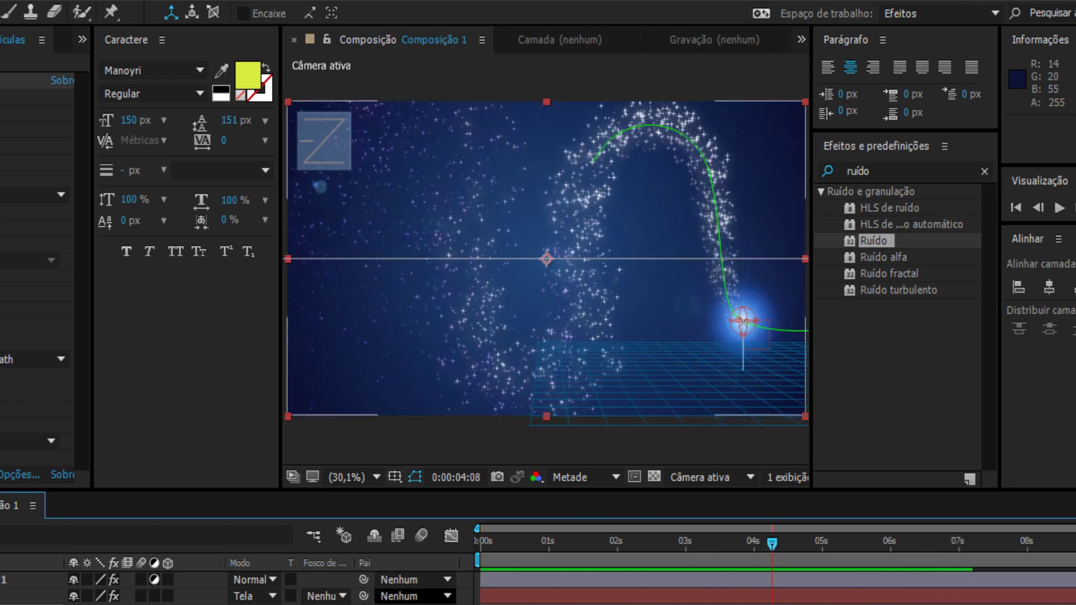
- Create a text layer reading 'PARTICULAS EM MOVIMENTO'
right_click(9, 492)
mouse_move(73, 503)
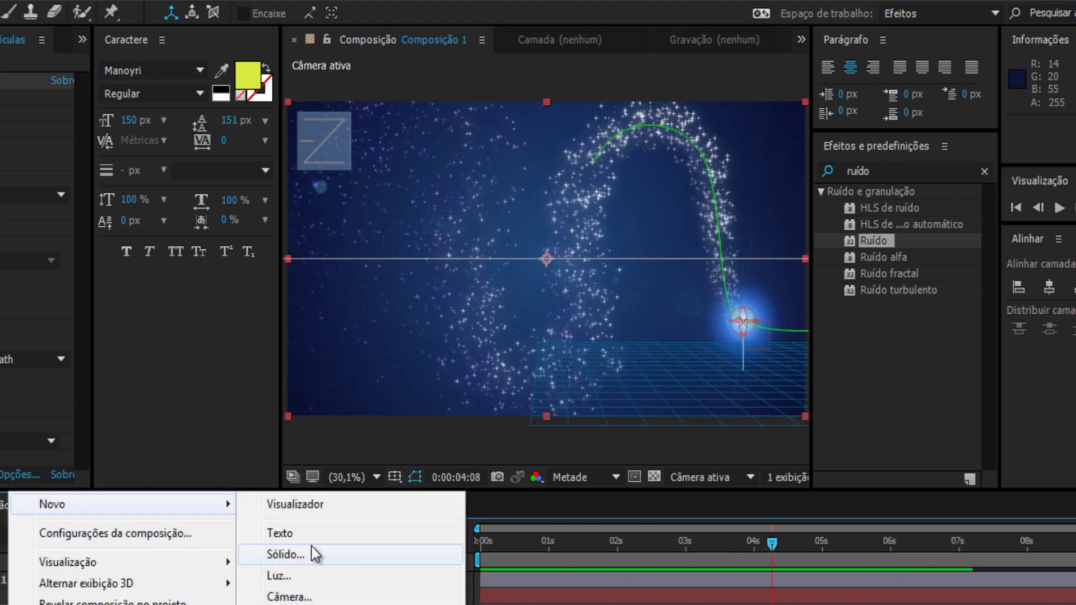
left_click(455, 535)
type("P")
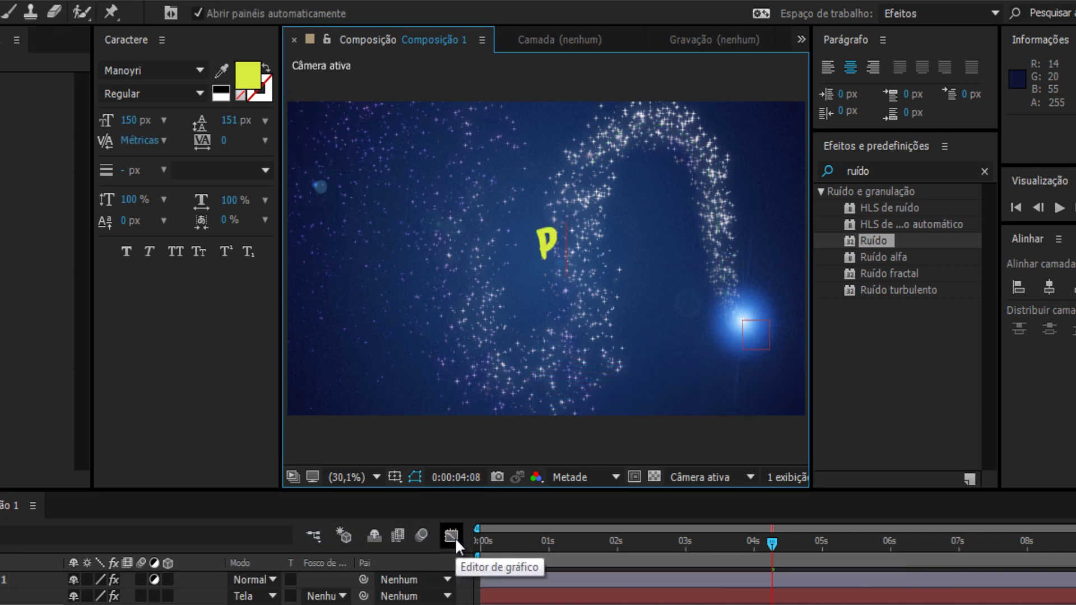
type("ARTICULAS ")
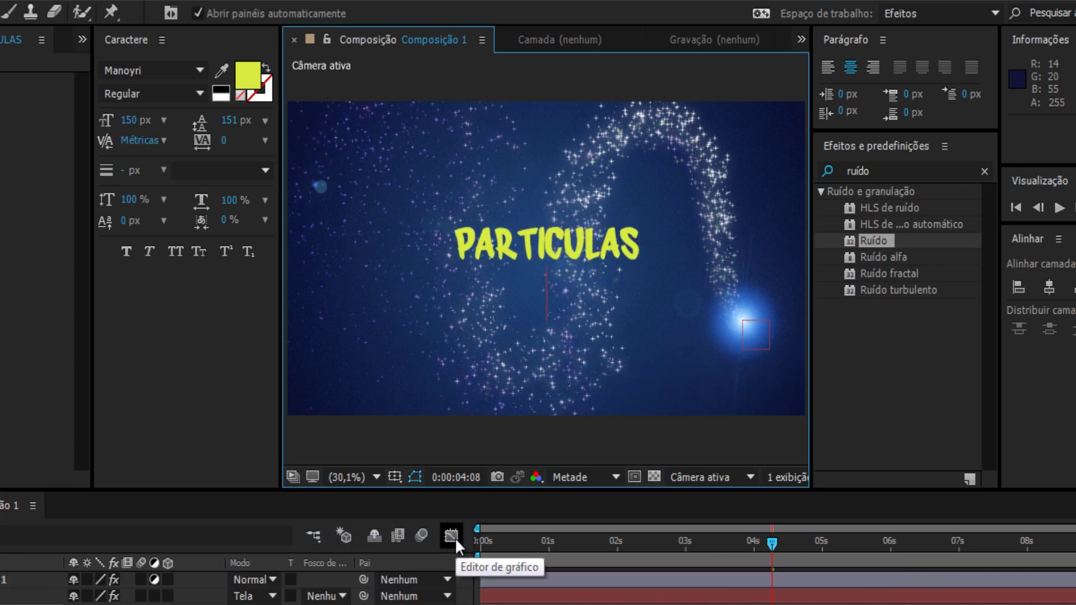
type("EM MOVIMENTO")
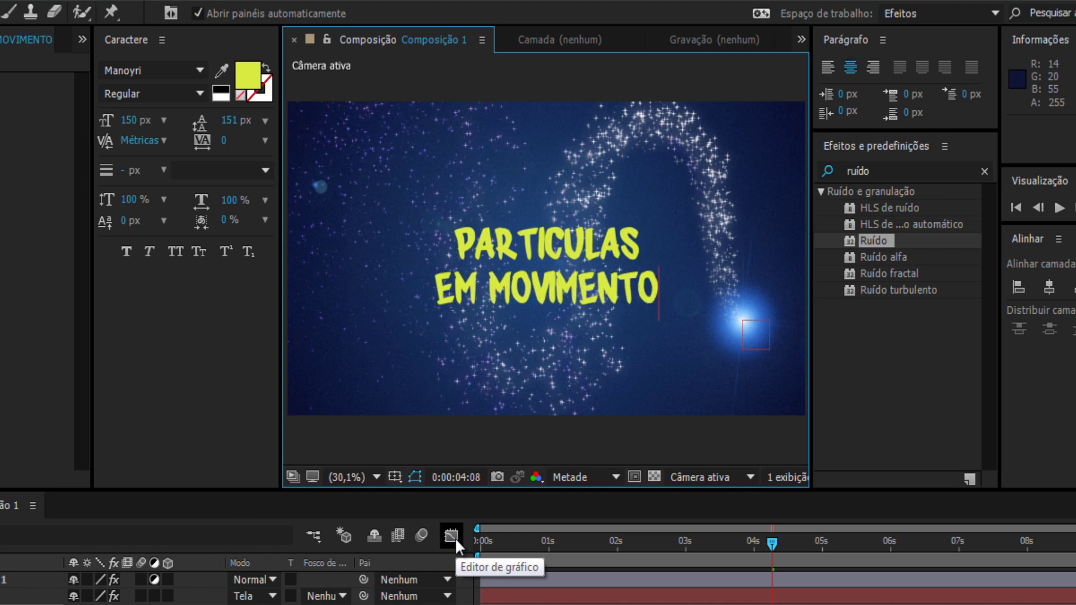
- Colour the title white, with the 'EM MOVIMENTO' line in yellow
left_click_drag(664, 283, 381, 180)
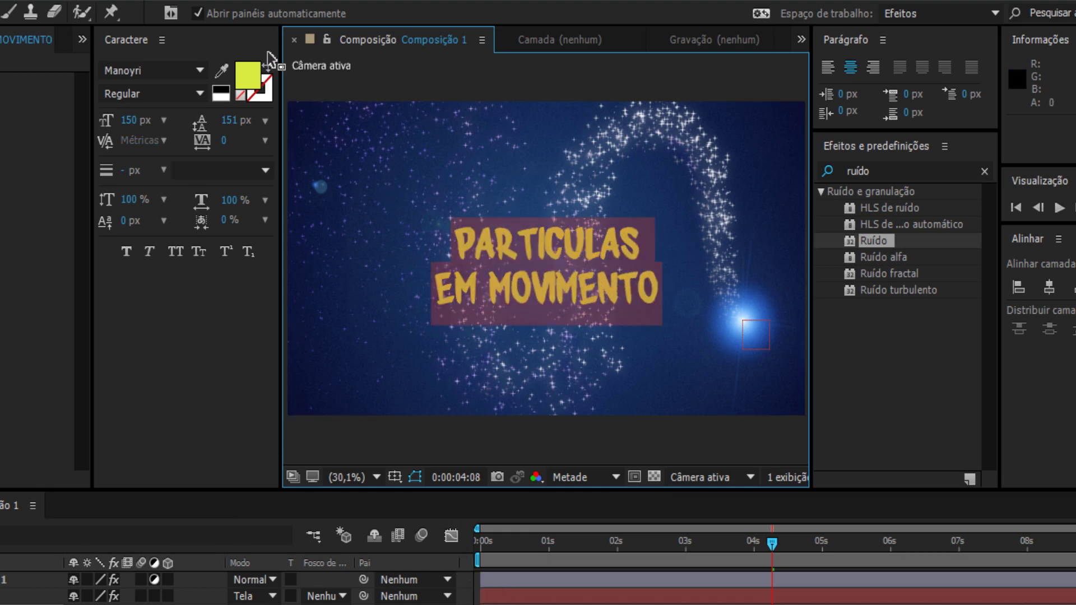
left_click(255, 72)
left_click(805, 485)
key("Return")
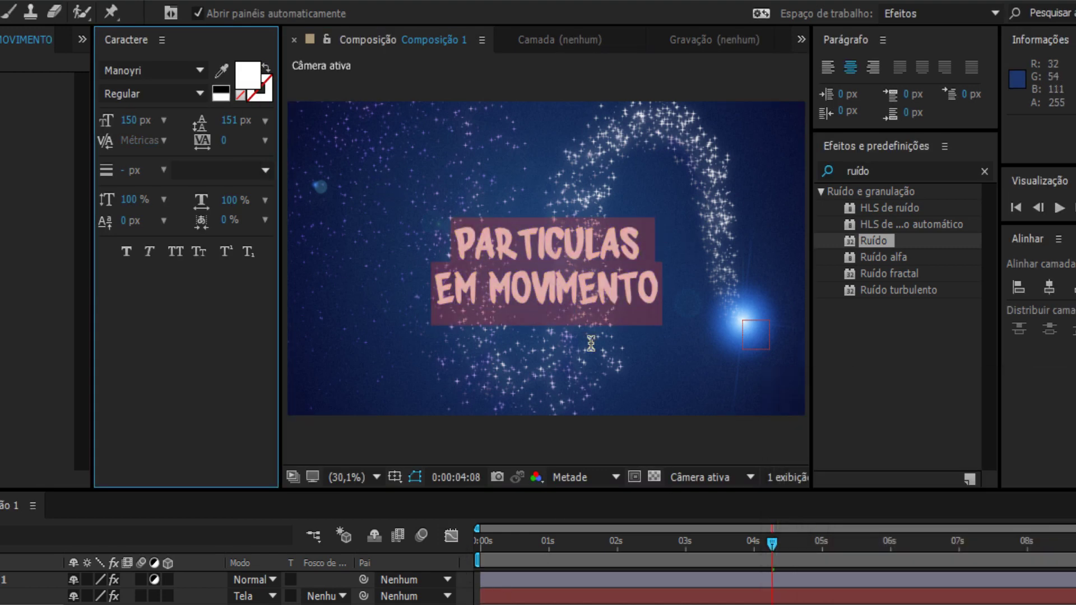
left_click_drag(433, 288, 661, 289)
left_click(247, 75)
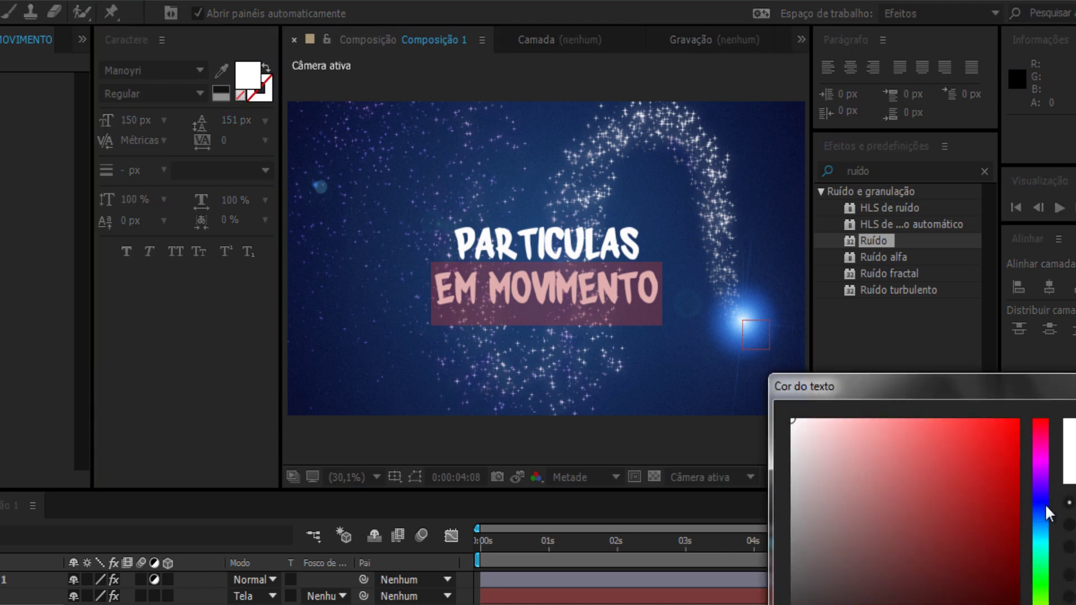
left_click_drag(1047, 512, 1041, 604)
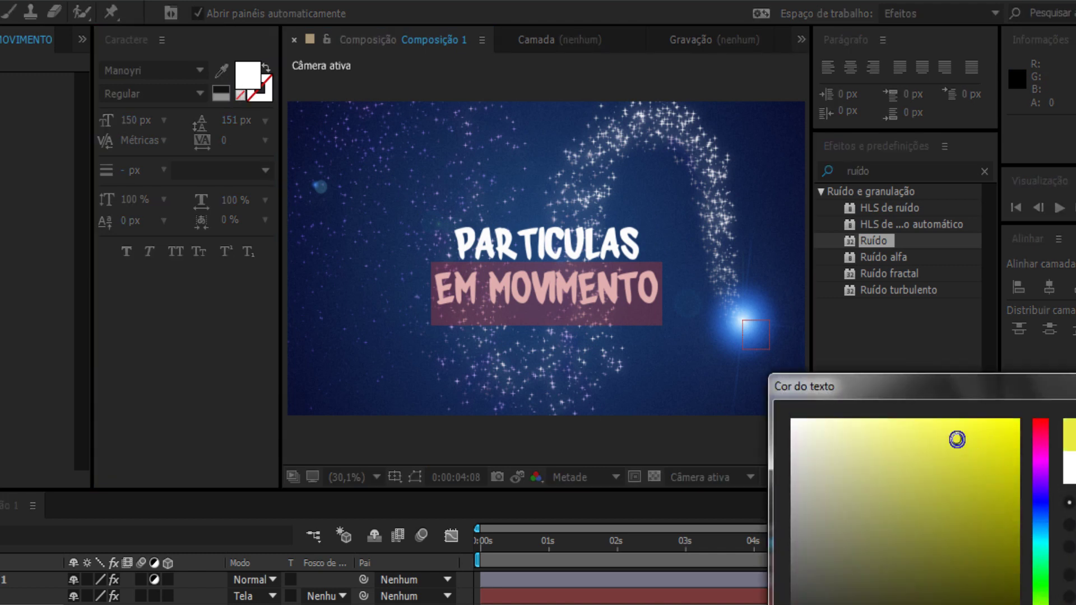
left_click(957, 440)
key("Return")
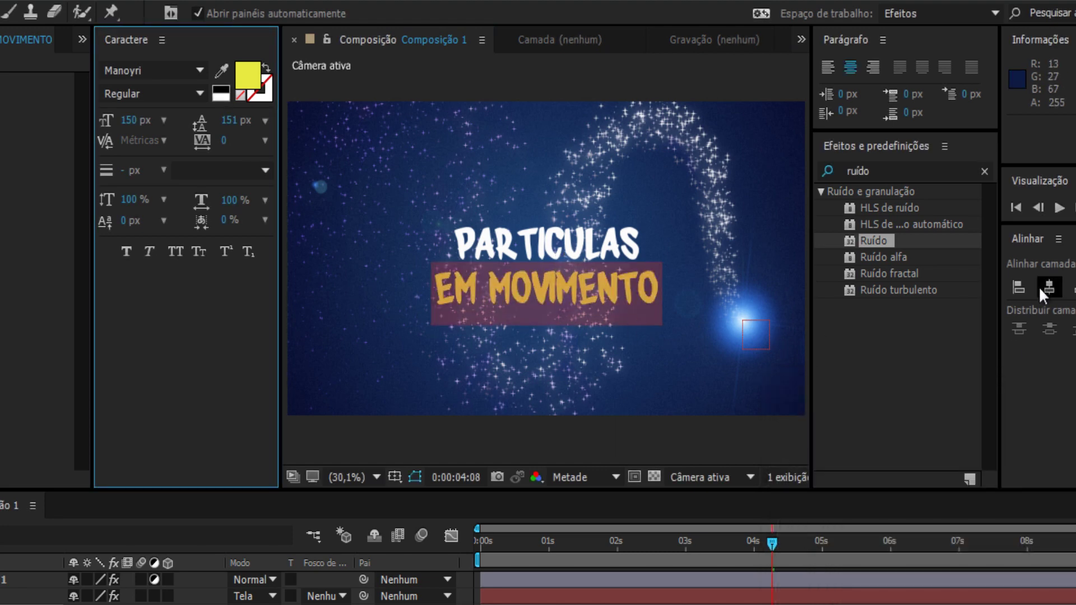
- Centre the title horizontally and apply a Sombra projetada drop shadow
left_click(1040, 295)
key("Caps_Lock")
key("Caps_Lock")
left_click(898, 166)
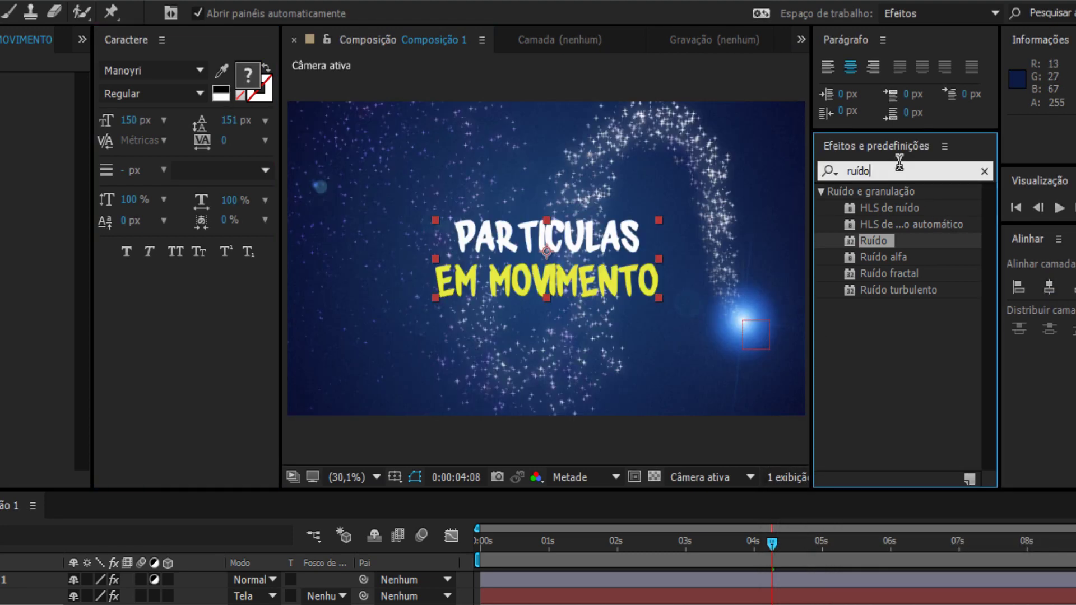
type("sombr")
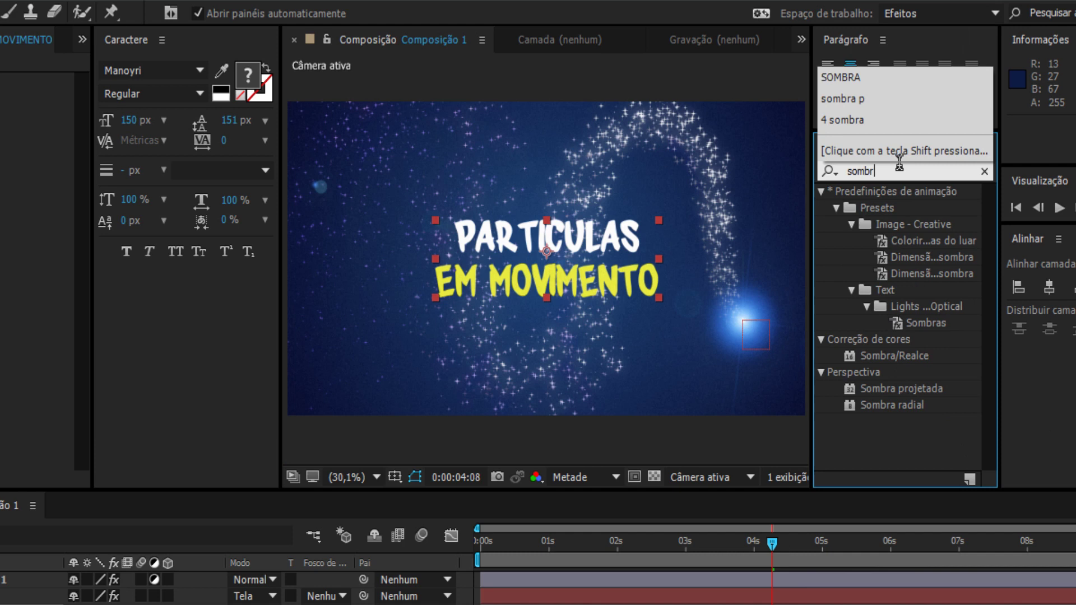
double_click(910, 389)
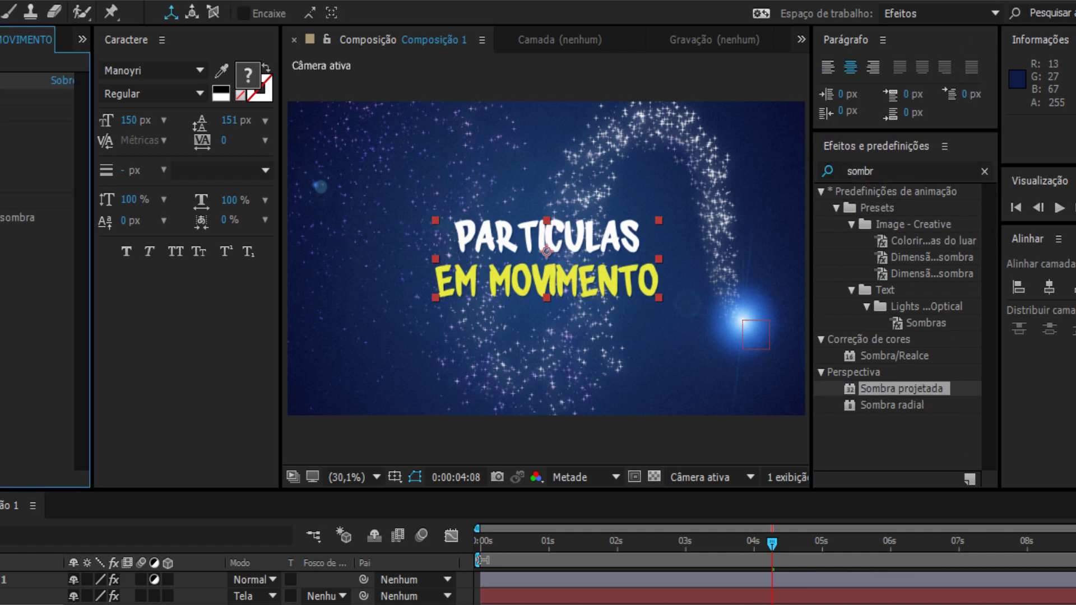
left_click_drag(514, 547, 481, 547)
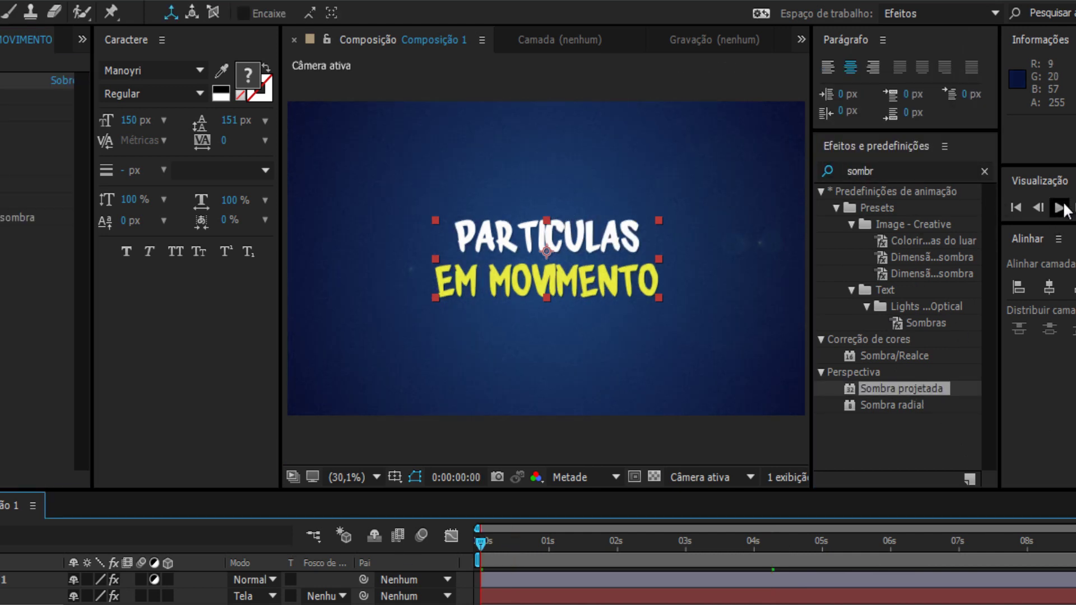
left_click(1060, 208)
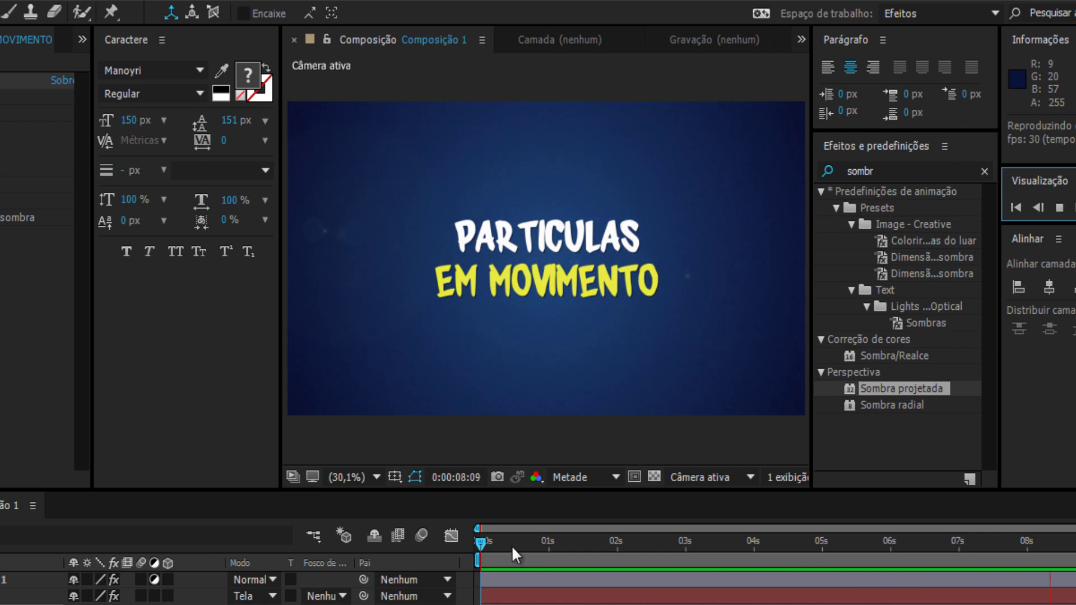
left_click(1059, 207)
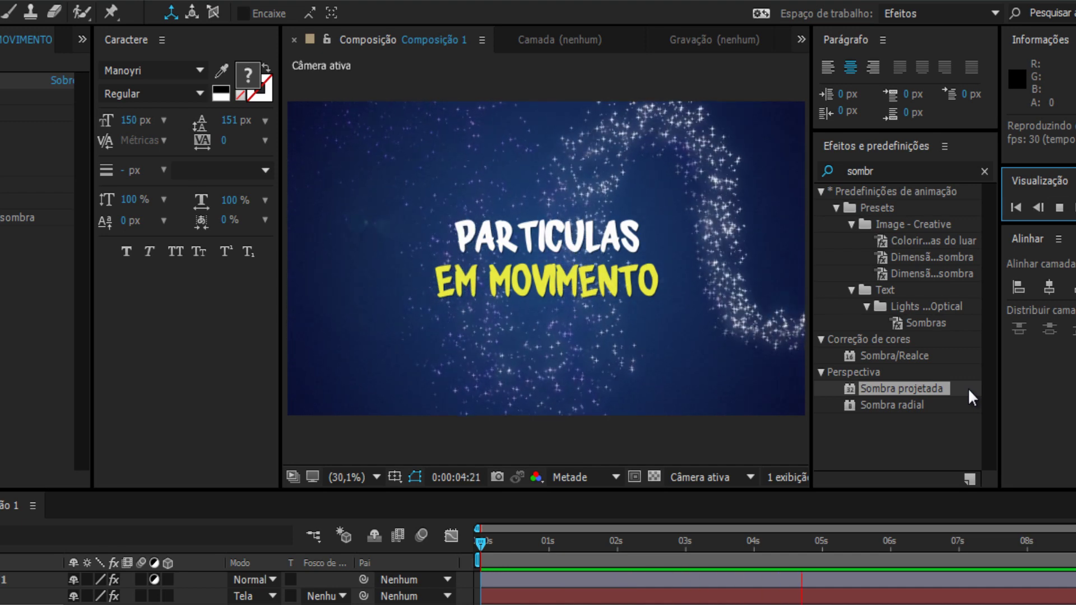
left_click(525, 551)
left_click_drag(525, 550, 788, 541)
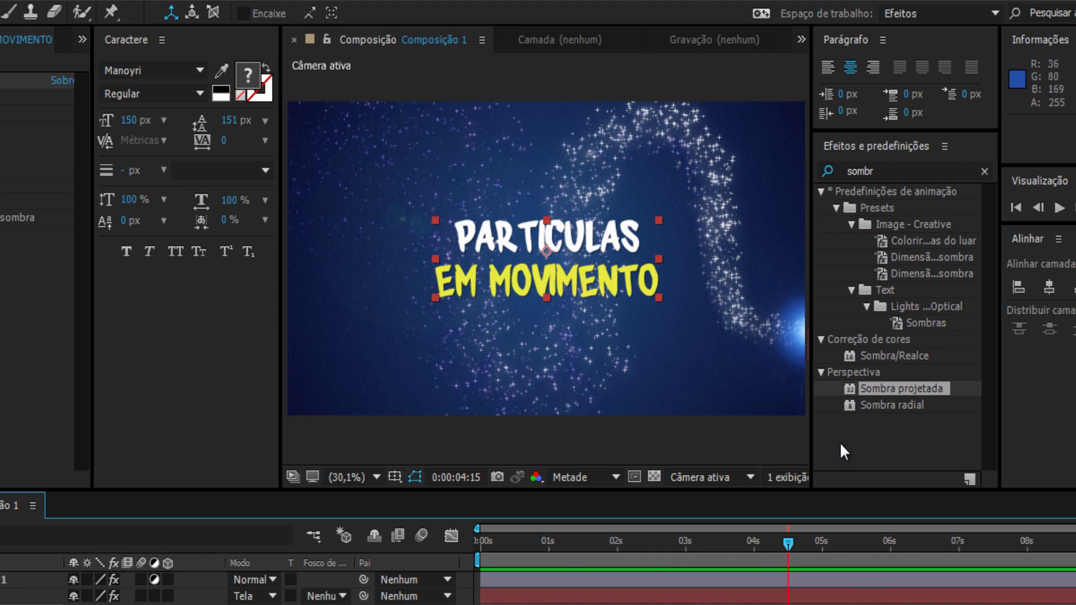
mouse_move(597, 547)
left_mouse_down()
mouse_move(790, 527)
mouse_move(661, 522)
mouse_move(812, 535)
left_mouse_up()
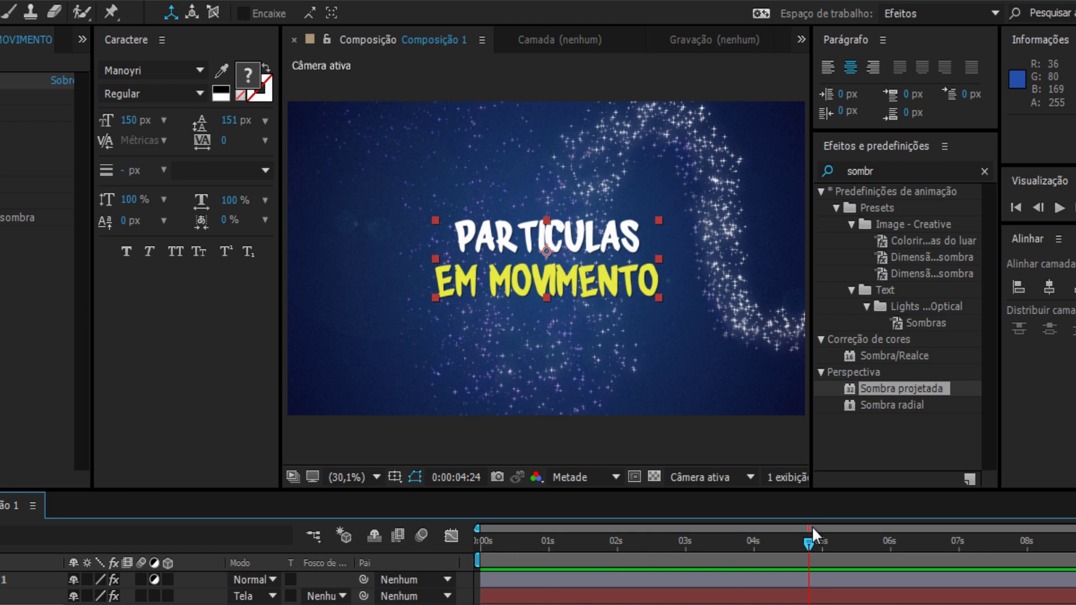
key("Home")
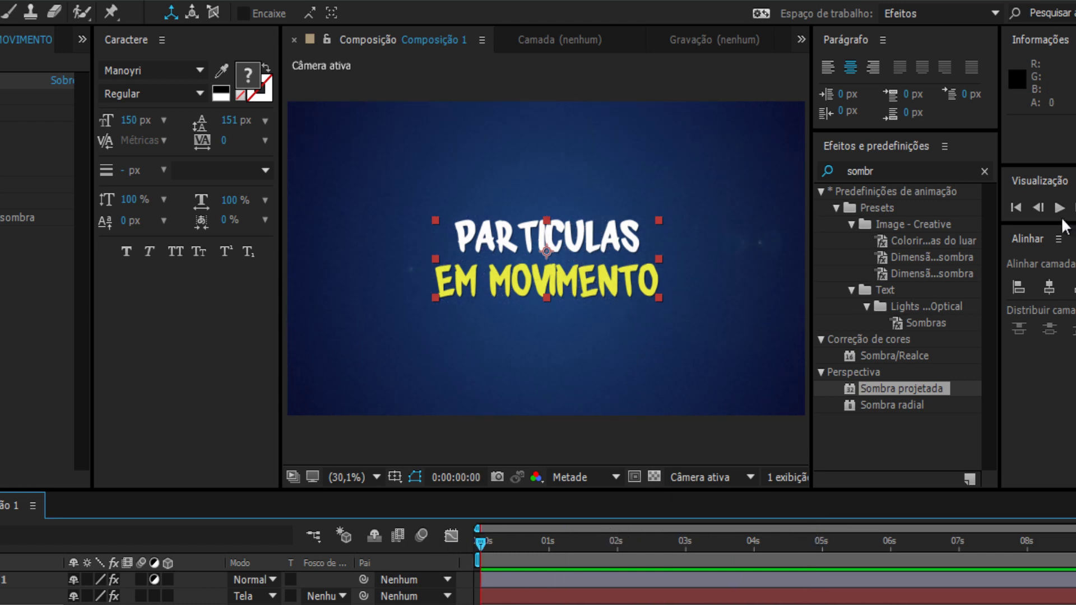
left_click(1059, 208)
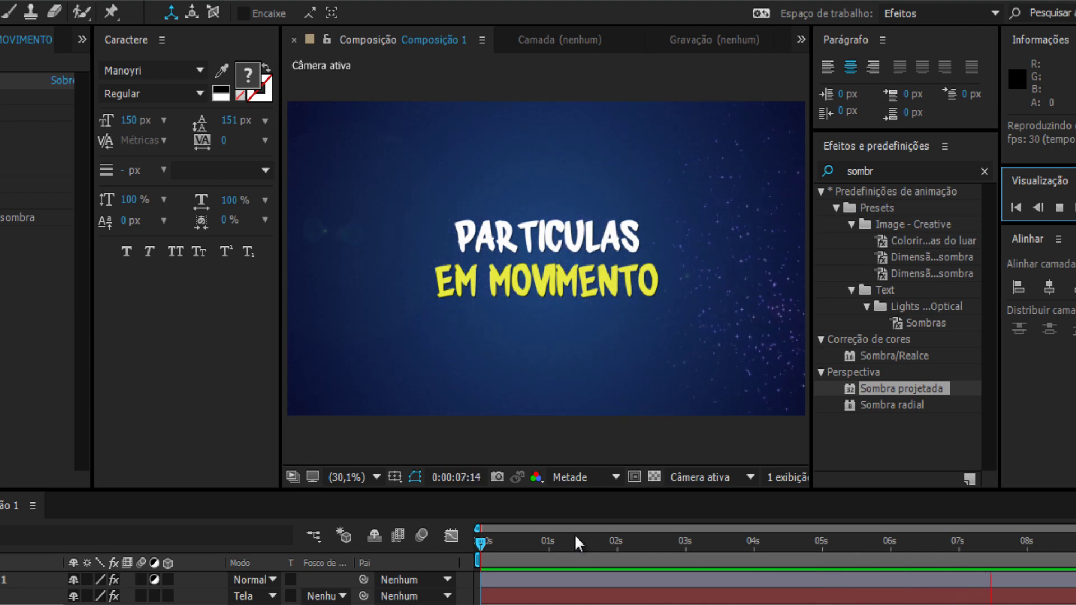
left_click_drag(575, 538, 650, 548)
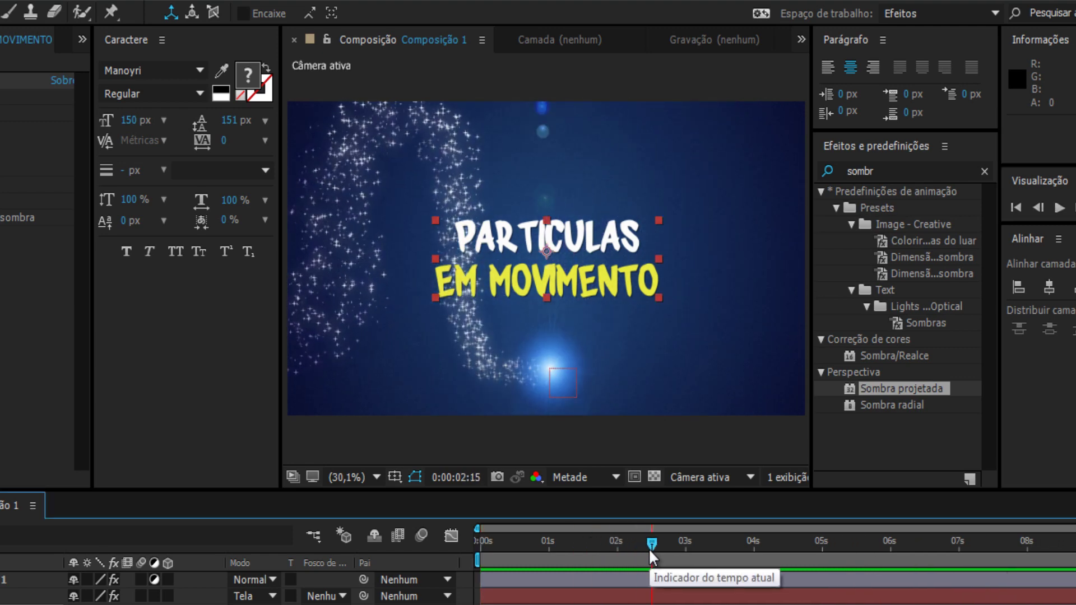